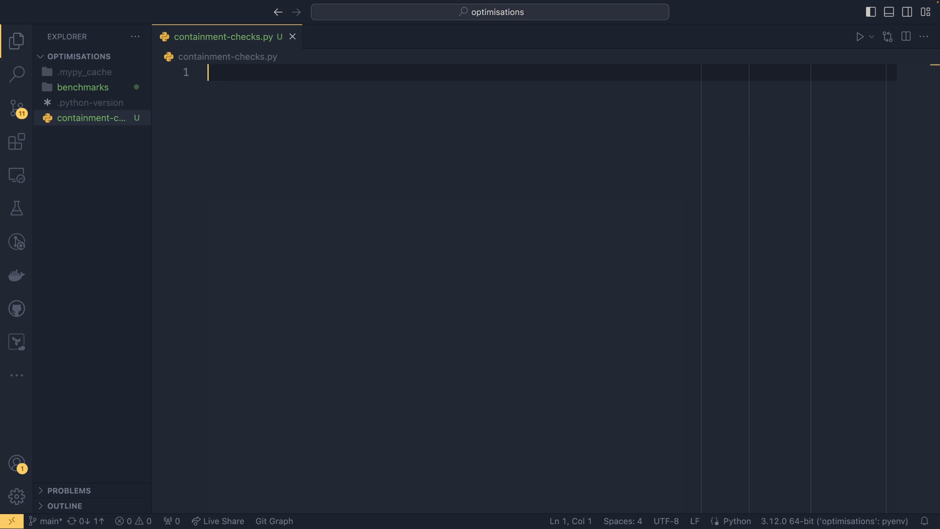
pyautogui.write('numbers = [1')
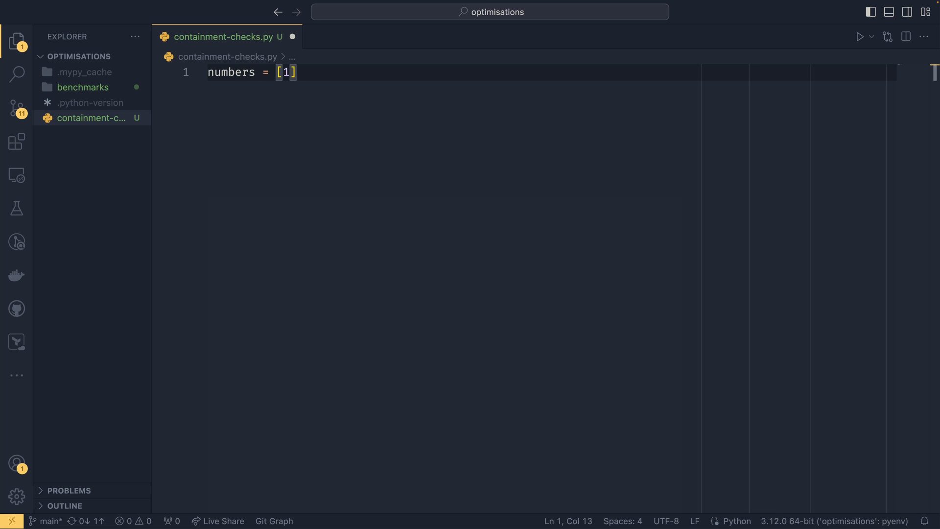
pyautogui.write(', 2, ')
pyautogui.write('76, 4, 90')
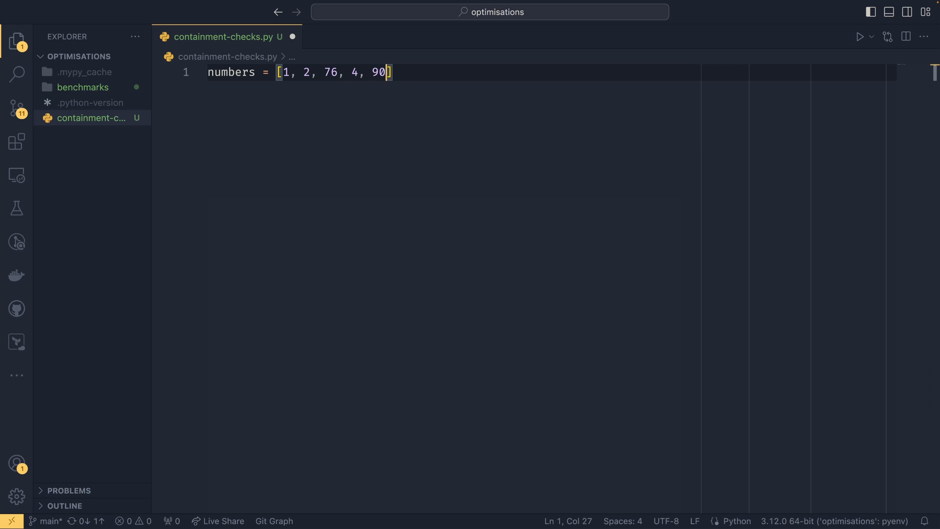
pyautogui.write(', 14')
# - Write numbers = [1, 2, 76, 4, 90, 14], an int input prompt and an if x in numbers: block, then save
pyautogui.press('Right')
pyautogui.press('Return')
pyautogui.press('Return')
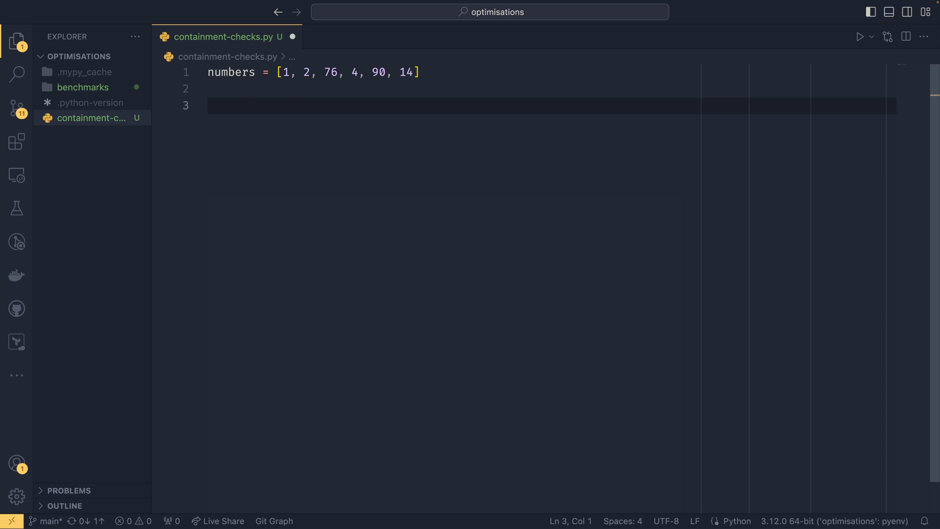
pyautogui.write('x = int(')
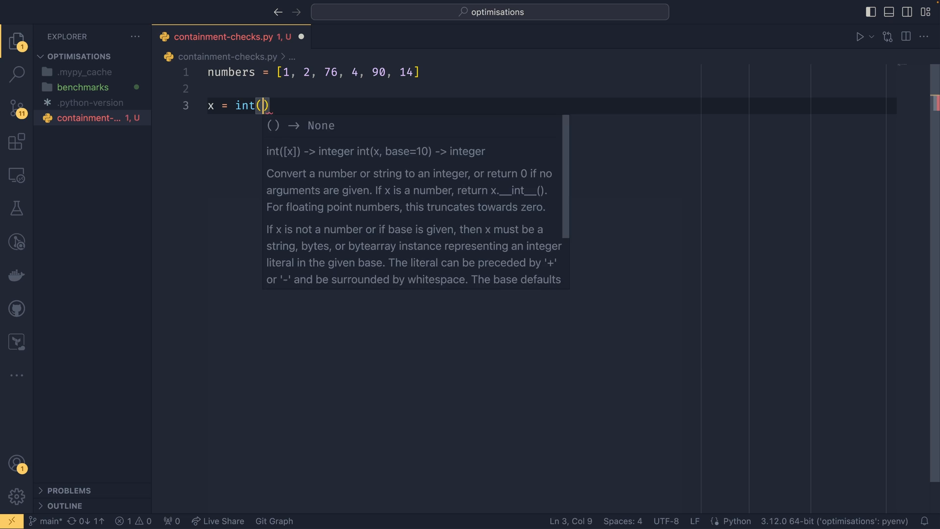
pyautogui.write('input("E')
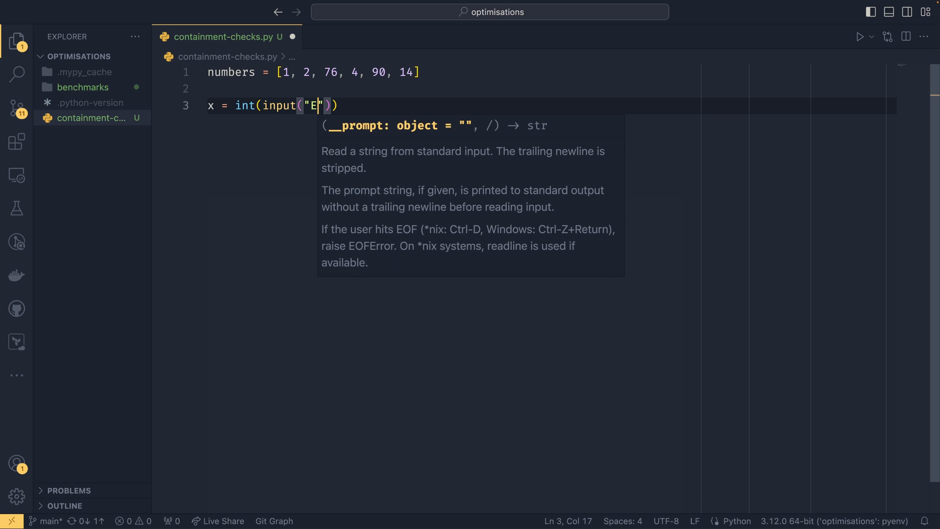
pyautogui.write('nter a number:')
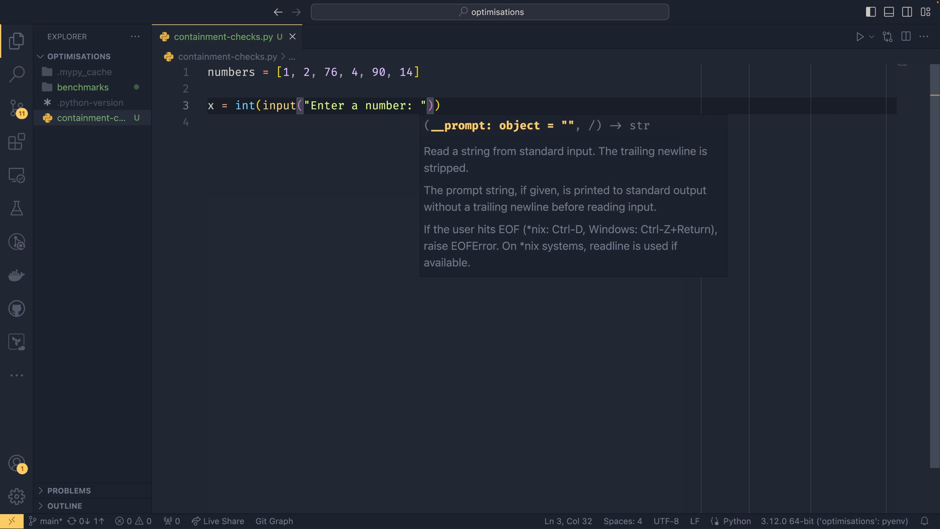
pyautogui.press('End')
pyautogui.press('Return')
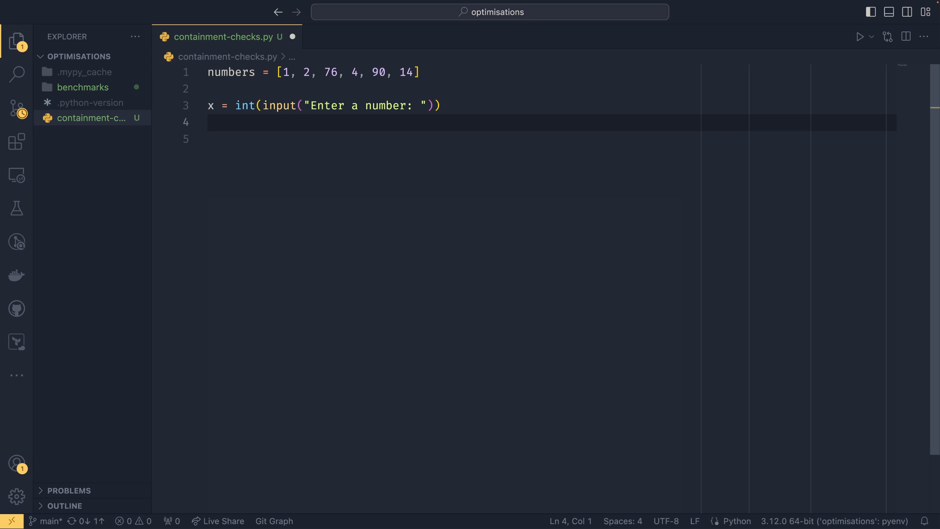
pyautogui.write('if x in ')
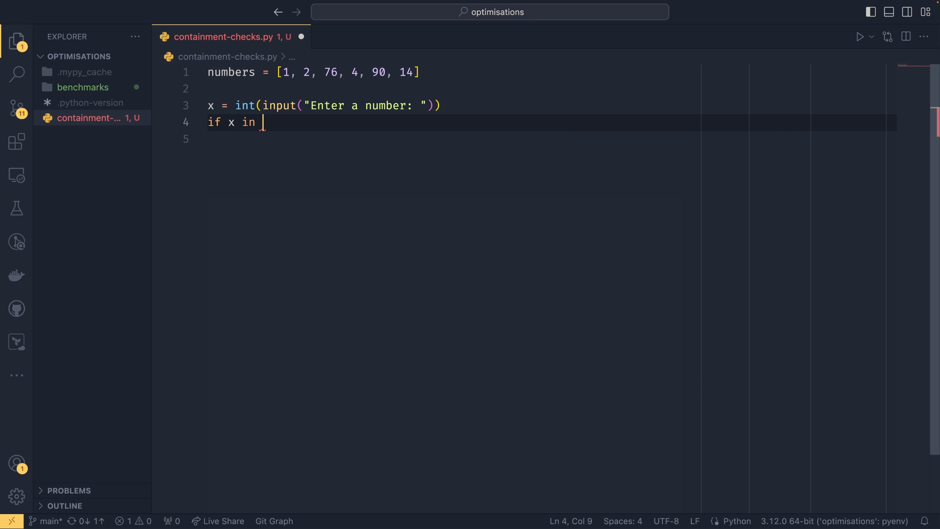
pyautogui.write('numbers:')
pyautogui.press('Return')
pyautogui.write('...')
pyautogui.hotkey('ctrl', 's')
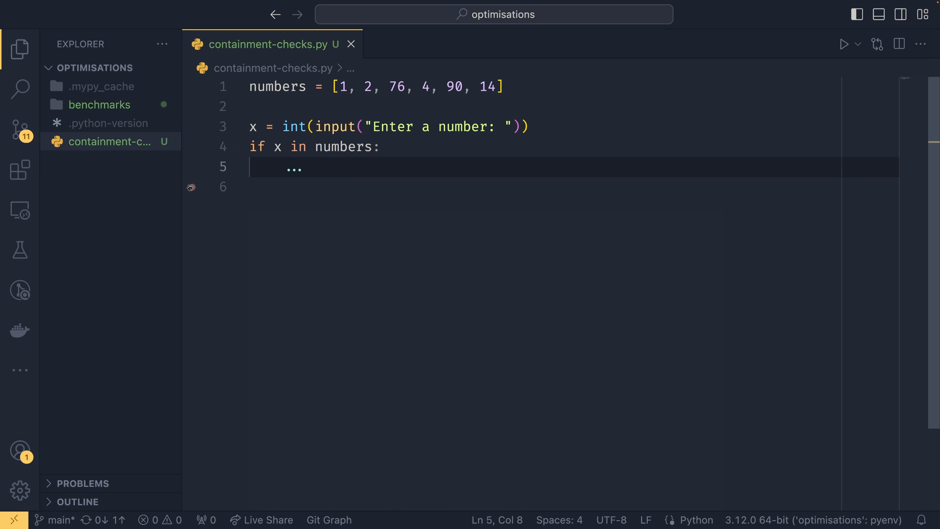
# - Review the numbers list and the x in numbers membership test on line 4
pyautogui.moveTo(333, 86); pyautogui.dragTo(251, 107)
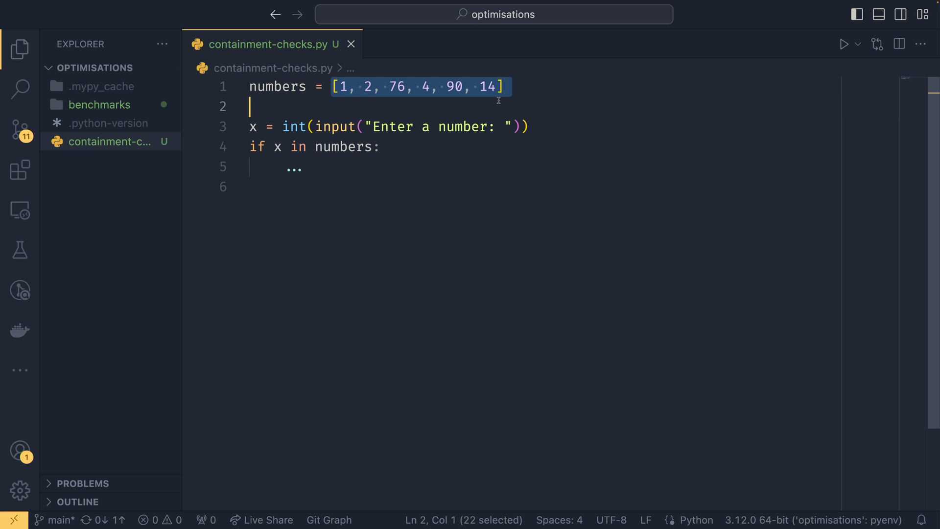
pyautogui.click(251, 107)
pyautogui.moveTo(274, 147); pyautogui.dragTo(372, 147)
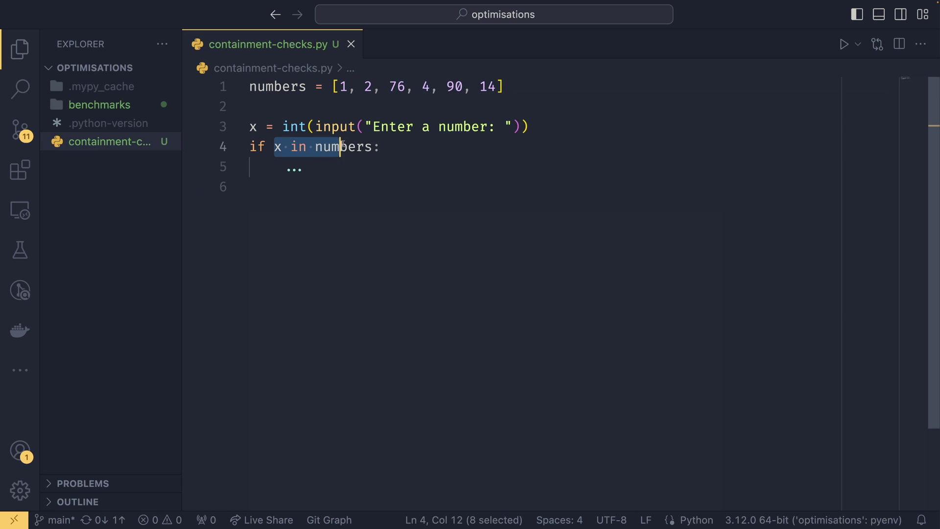
pyautogui.click(394, 150)
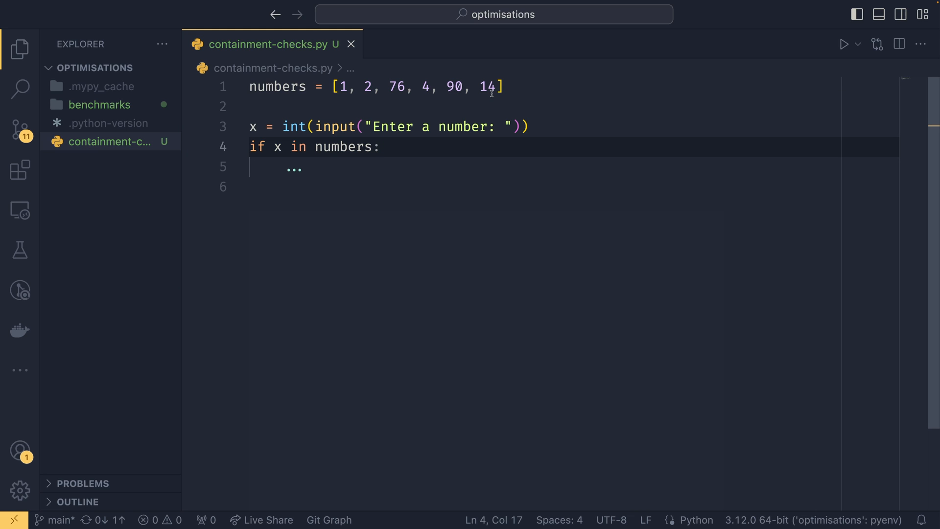
pyautogui.click(319, 168)
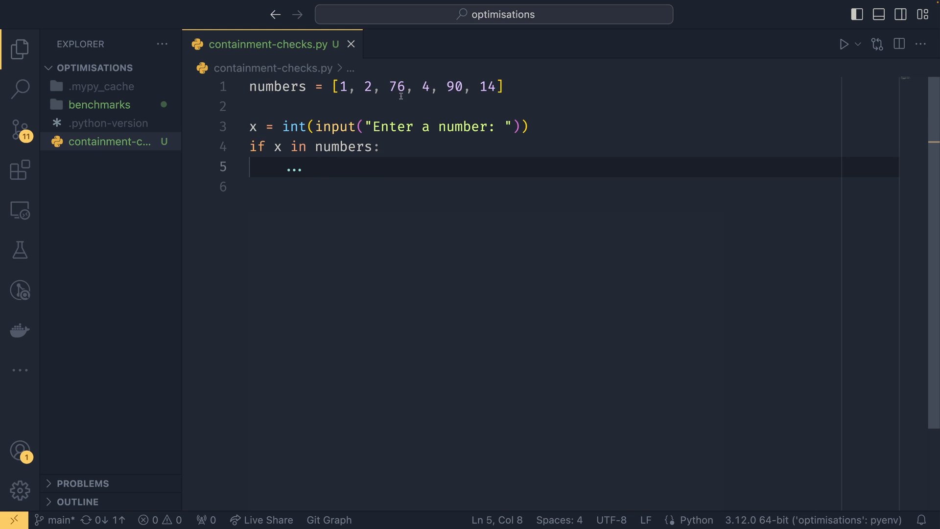
# - Swap the list's square brackets for curly braces so numbers becomes a set, and save
pyautogui.click(340, 87)
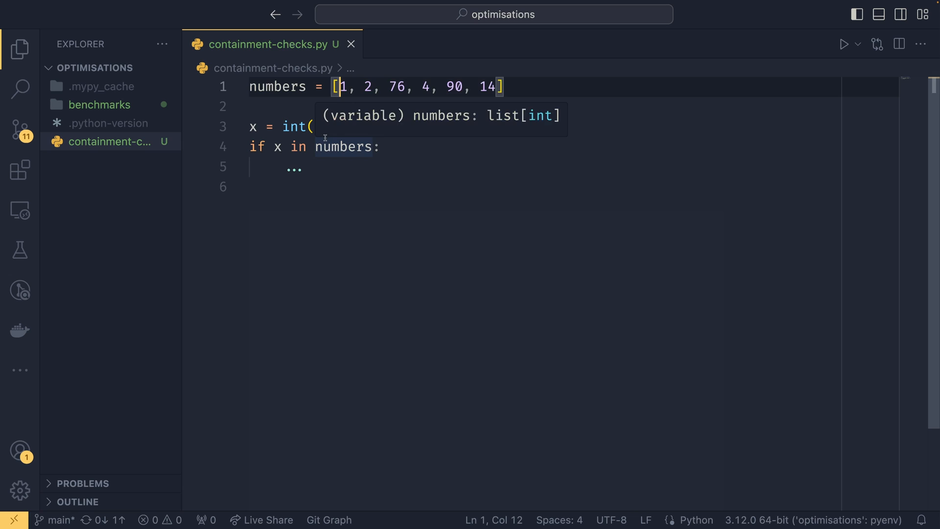
pyautogui.press('BackSpace')
pyautogui.write('{')
pyautogui.press('End')
pyautogui.press('BackSpace')
pyautogui.write('}')
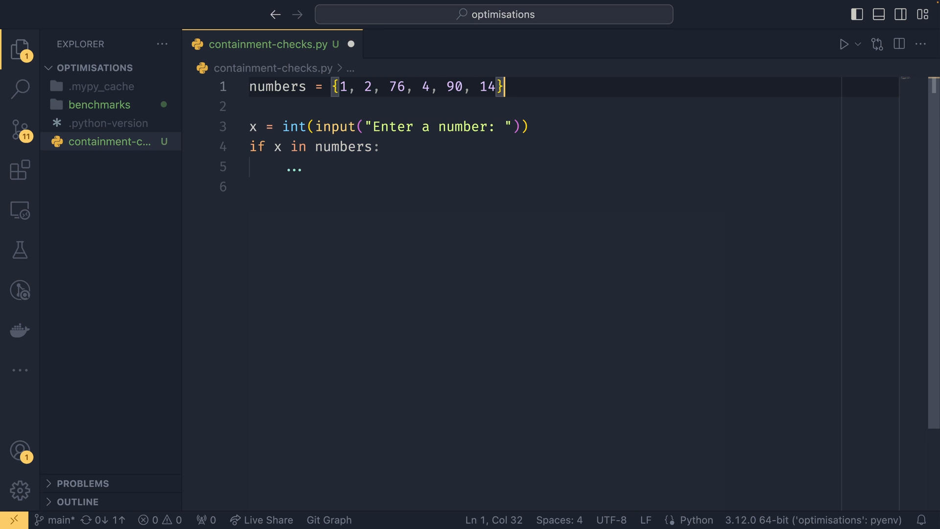
pyautogui.hotkey('ctrl', 's')
pyautogui.moveTo(341, 87); pyautogui.dragTo(498, 87)
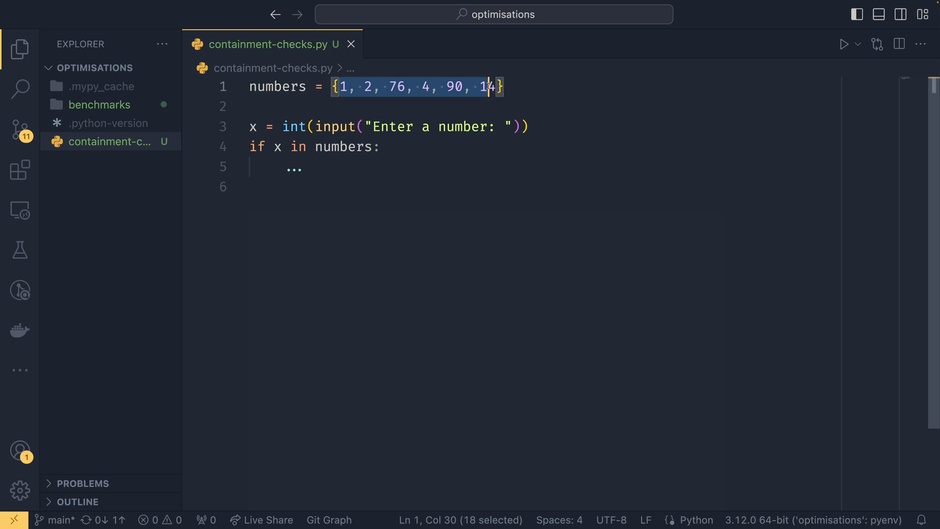
pyautogui.click(507, 86)
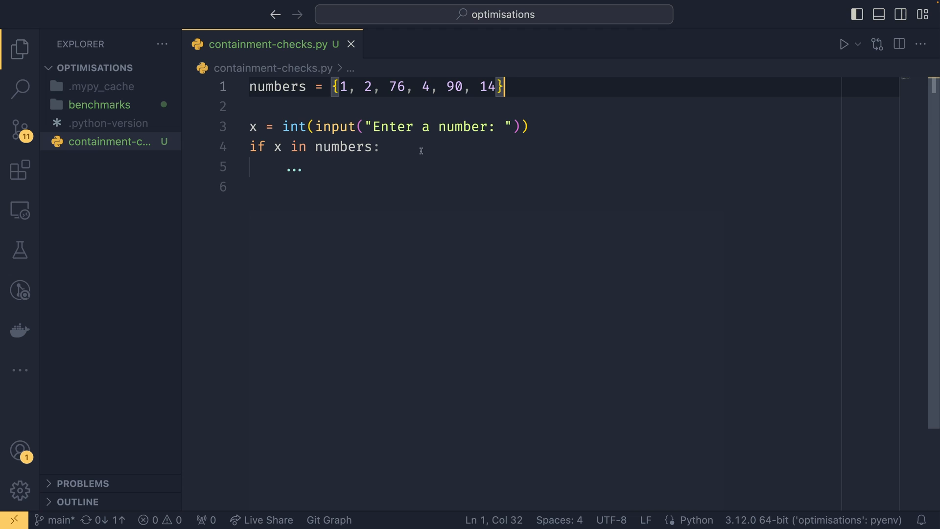
pyautogui.click(403, 162)
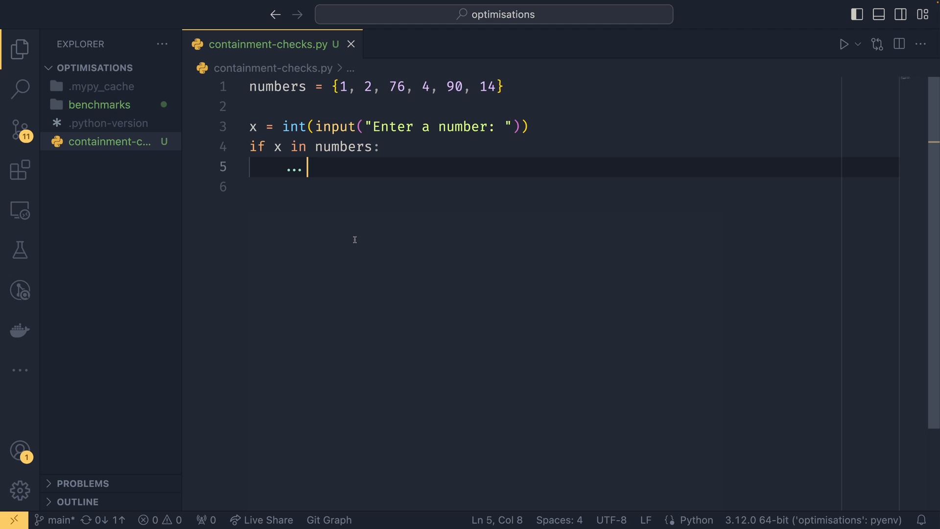
# - Open containment-benchmarks.png from the benchmarks folder and zoom into the chart
pyautogui.click(100, 104)
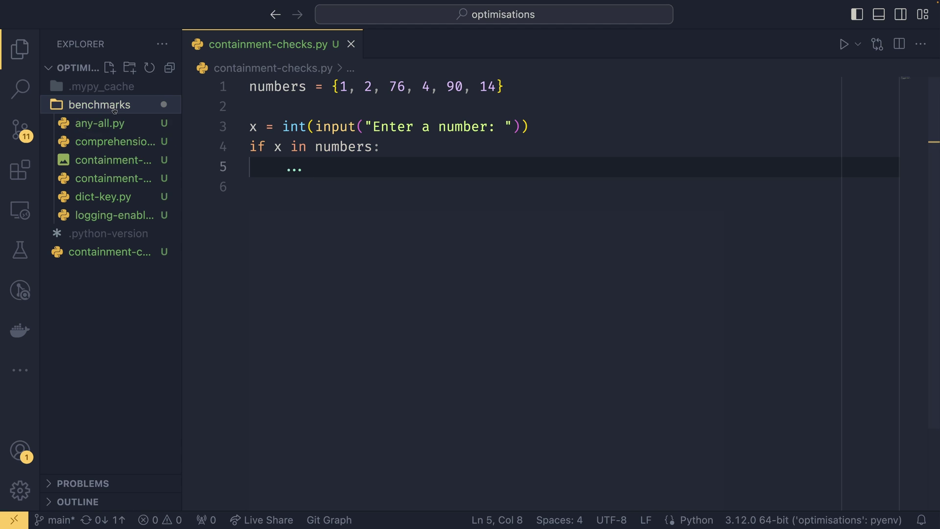
pyautogui.click(113, 159)
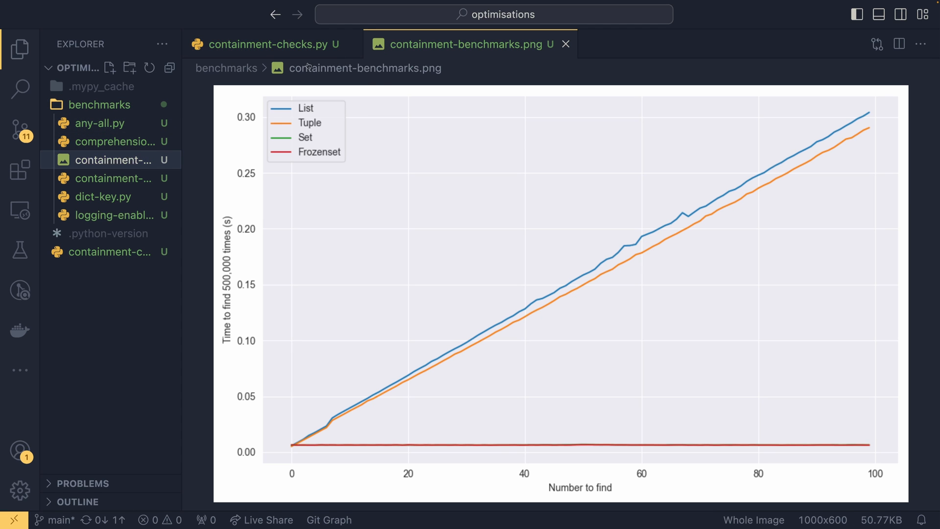
pyautogui.click(99, 105)
pyautogui.click(110, 142)
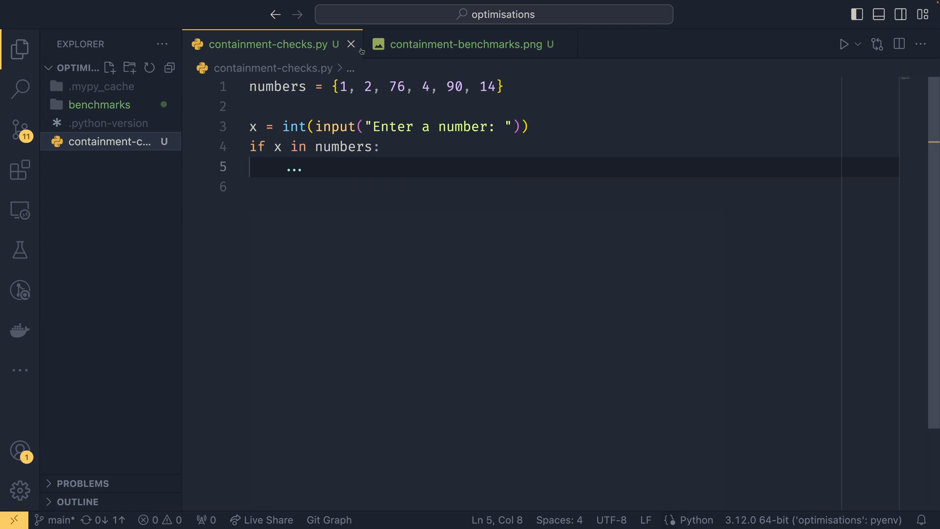
pyautogui.click(456, 45)
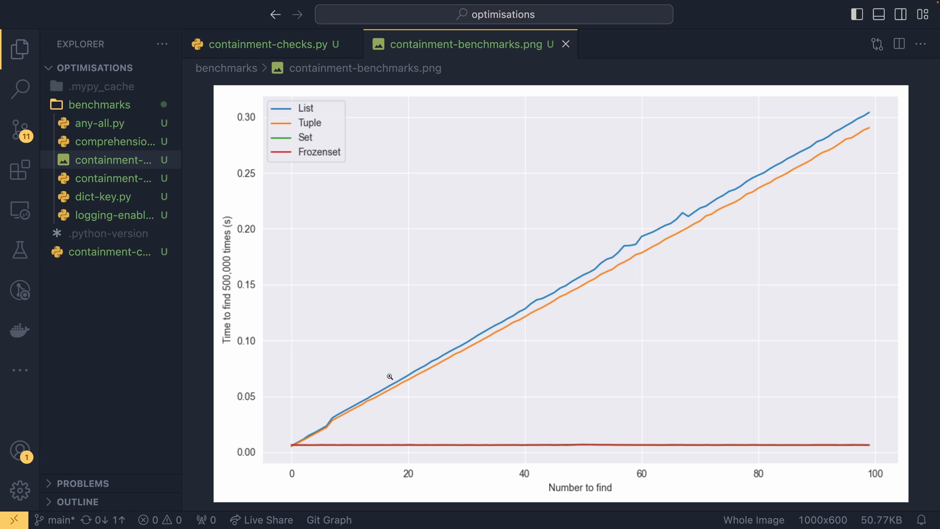
pyautogui.click(295, 447)
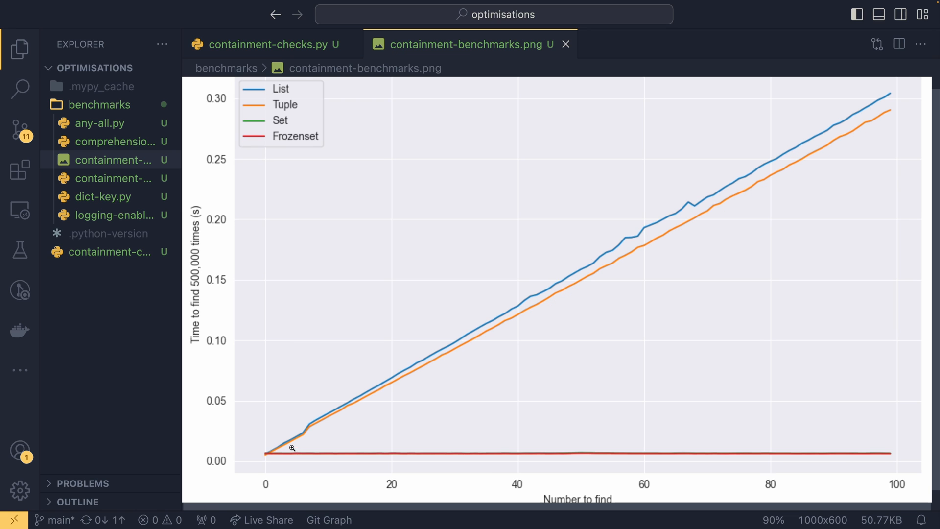
# - Zoom the benchmark chart to 300% to inspect the lookup-time lines up close
pyautogui.click(257, 464)
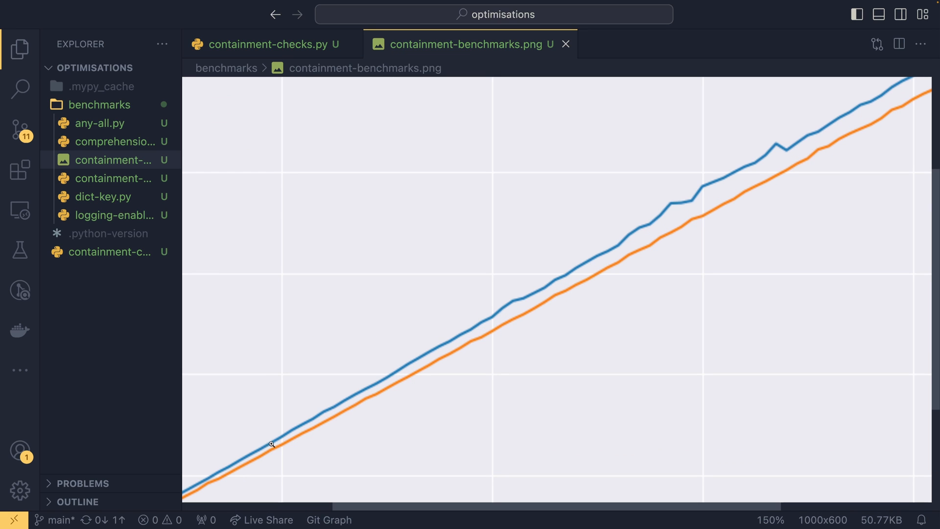
pyautogui.scroll(-2, 423, 332)
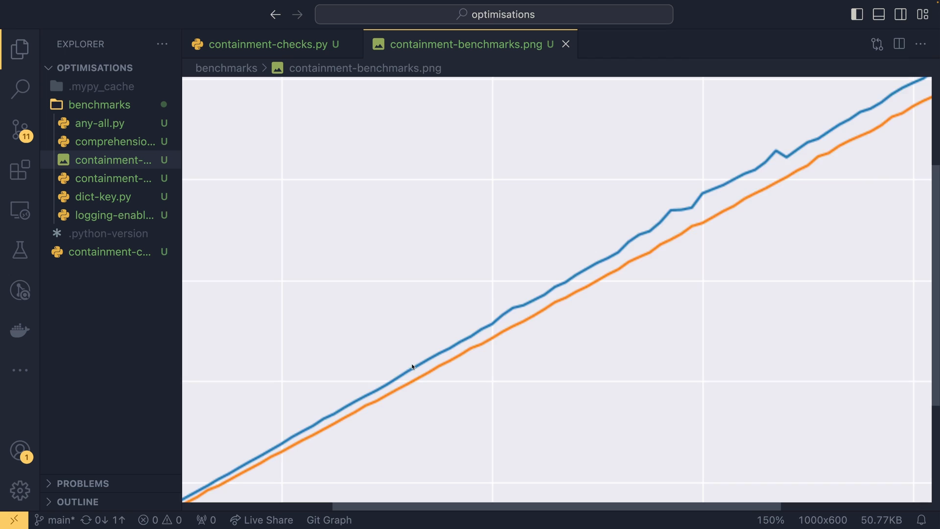
pyautogui.hscroll(-5, 323, 402)
pyautogui.scroll(-3, 440, 367)
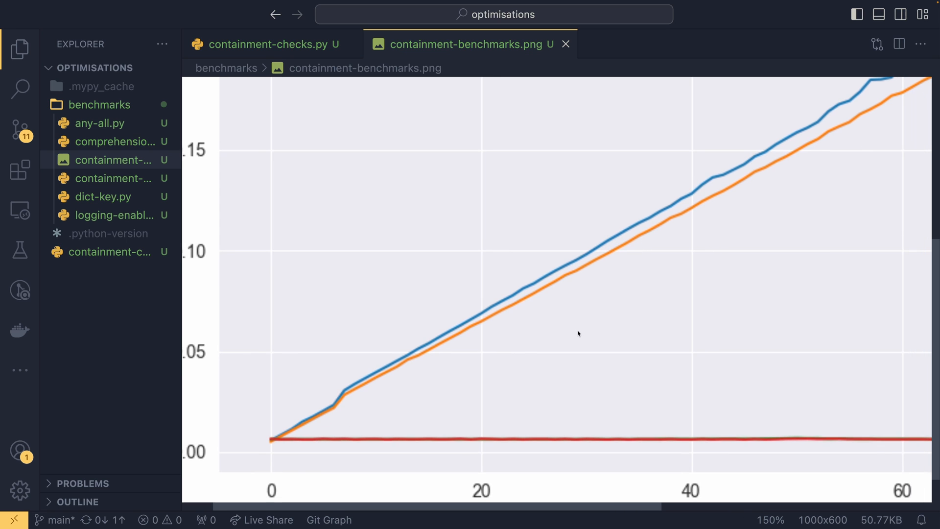
pyautogui.hscroll(5, 578, 337)
pyautogui.hscroll(5, 578, 338)
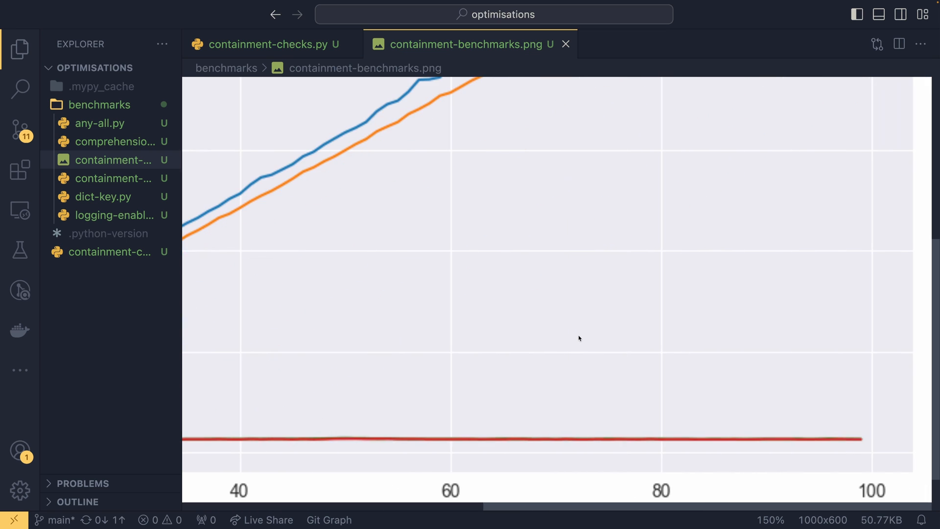
pyautogui.scroll(-2, 578, 338)
pyautogui.scroll(5, 618, 301)
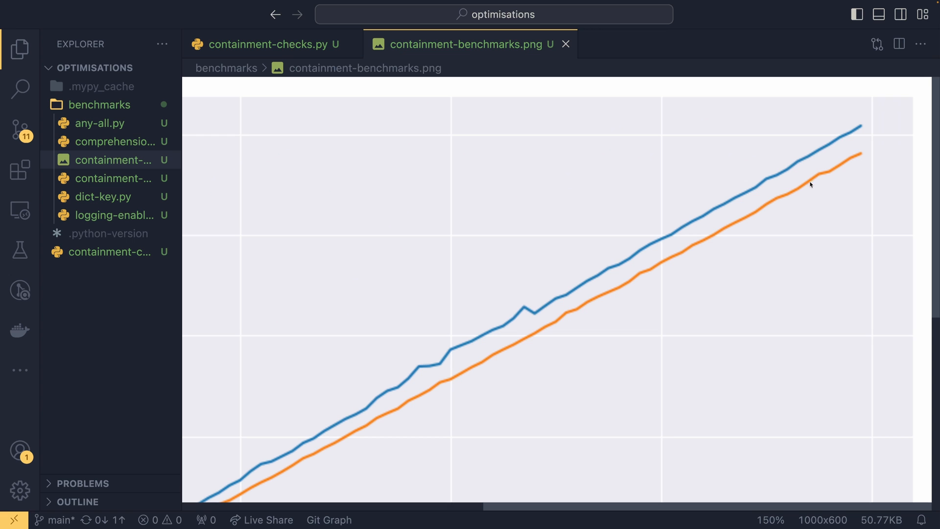
pyautogui.click(543, 258)
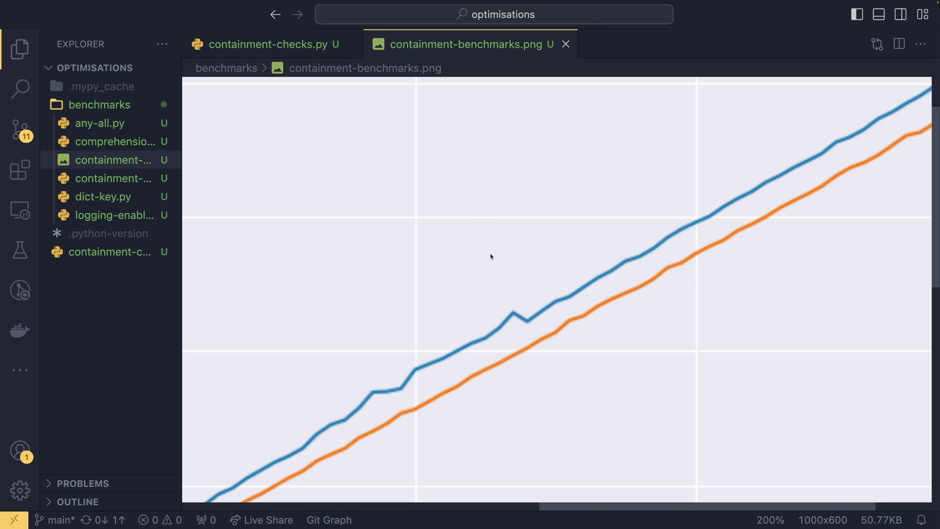
pyautogui.click(480, 226)
pyautogui.scroll(-5, 564, 237)
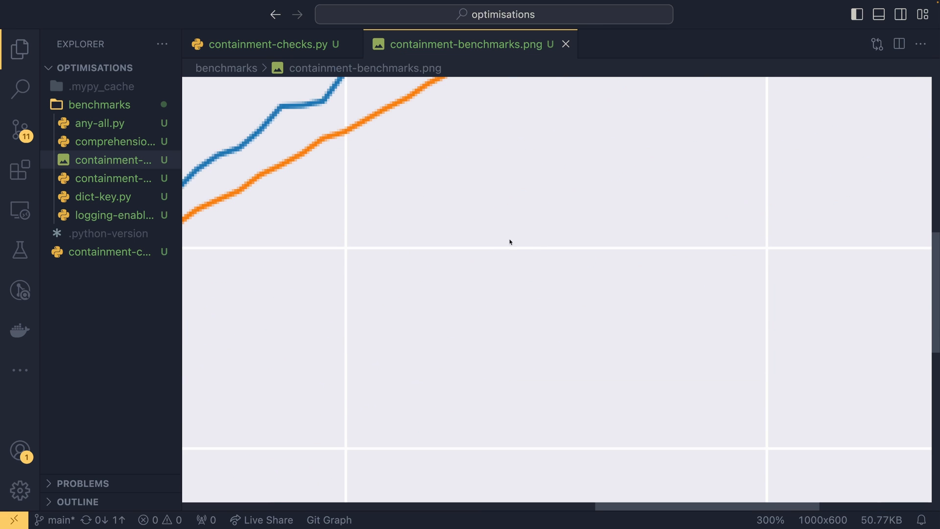
pyautogui.scroll(3, 523, 240)
pyautogui.scroll(3, 523, 240)
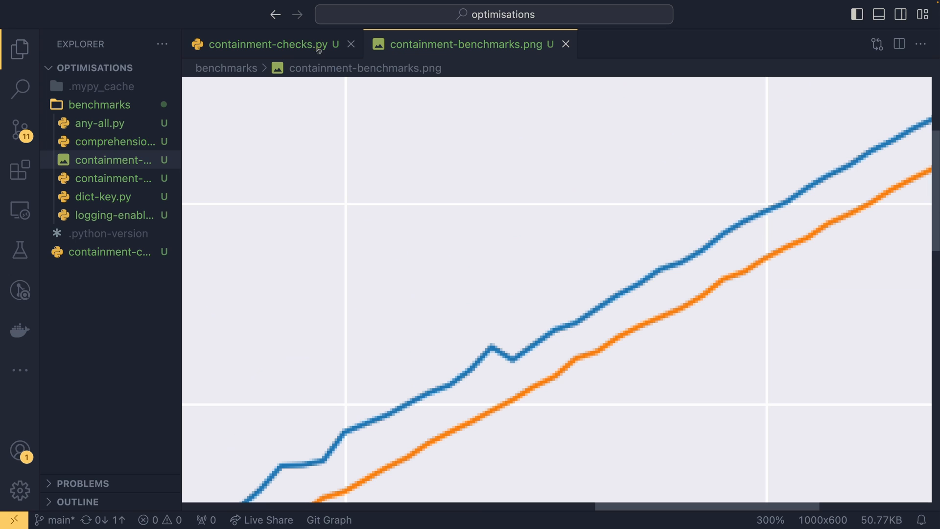
pyautogui.click(269, 45)
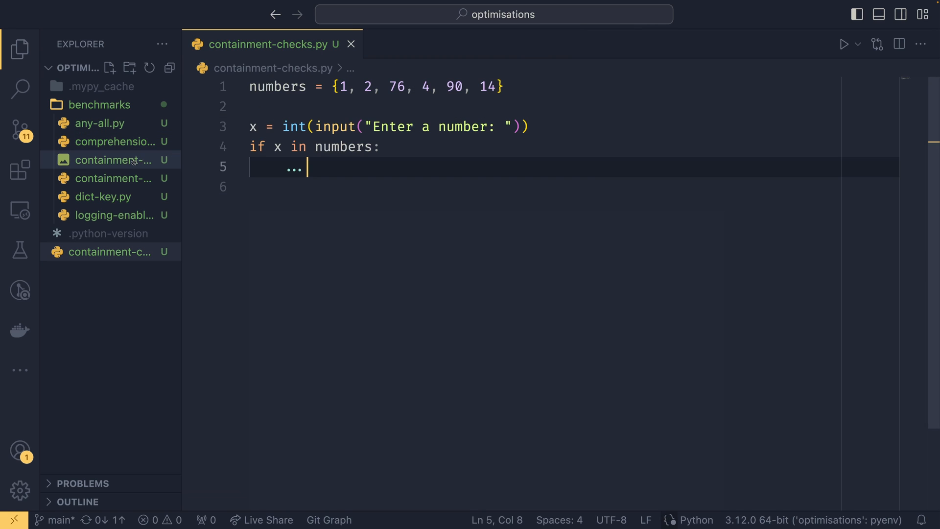
pyautogui.click(466, 45)
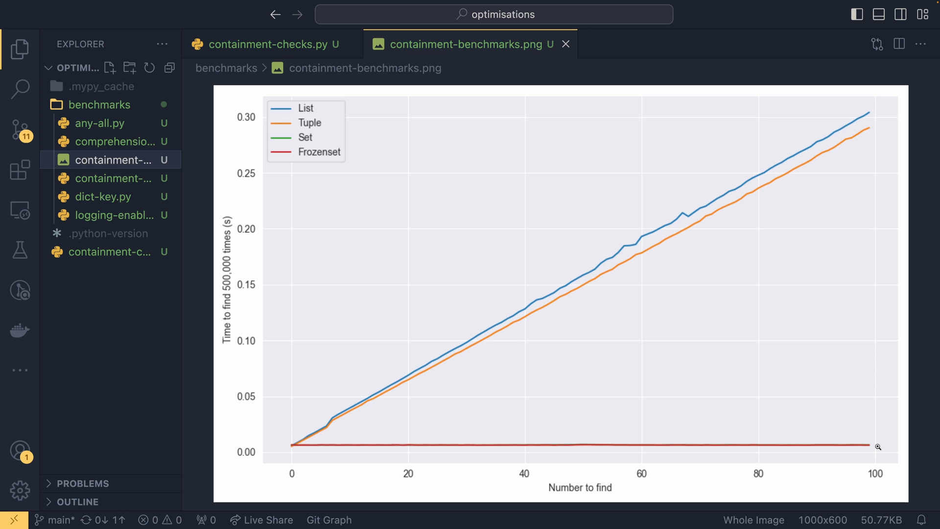
pyautogui.click(268, 44)
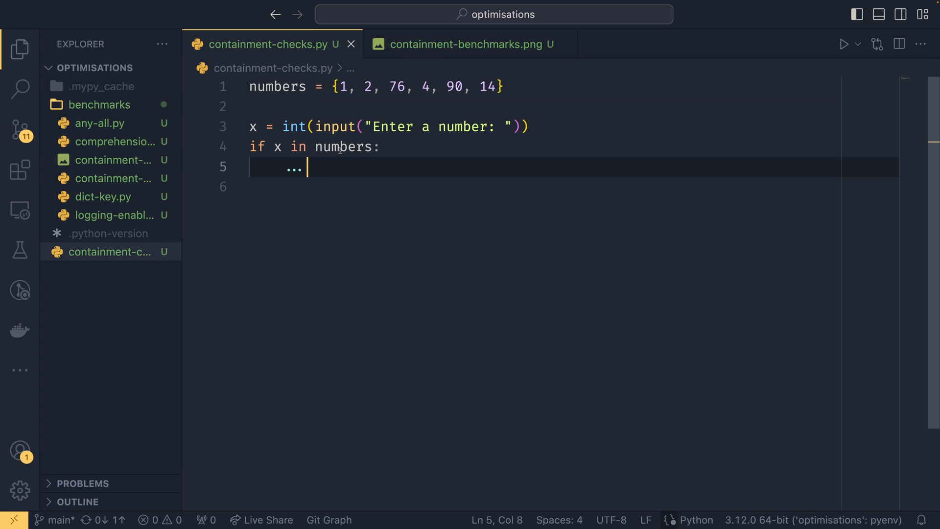
pyautogui.doubleClick(339, 147)
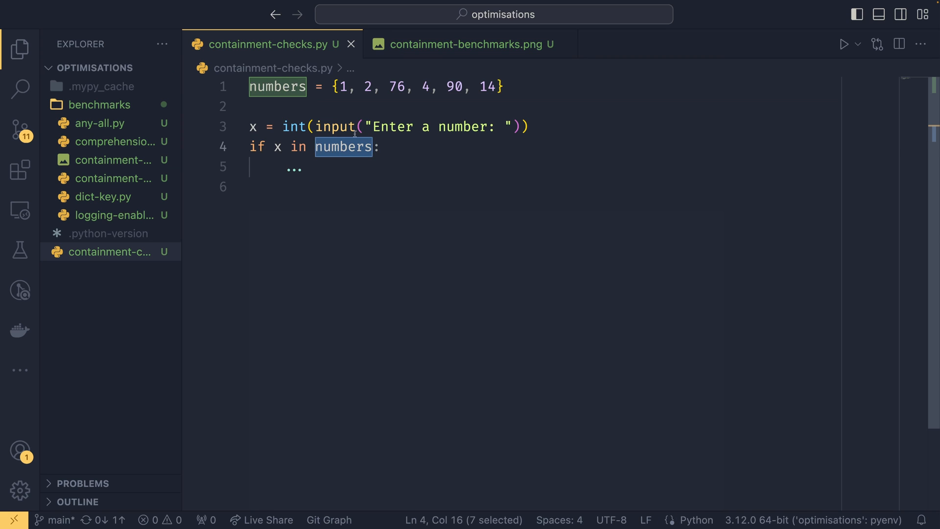
pyautogui.click(414, 147)
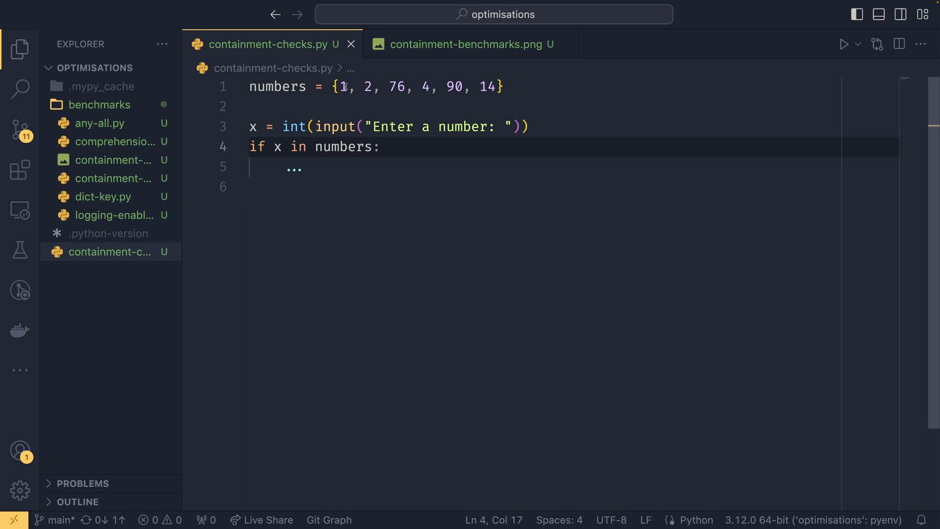
pyautogui.moveTo(339, 87); pyautogui.dragTo(496, 87)
pyautogui.click(534, 101)
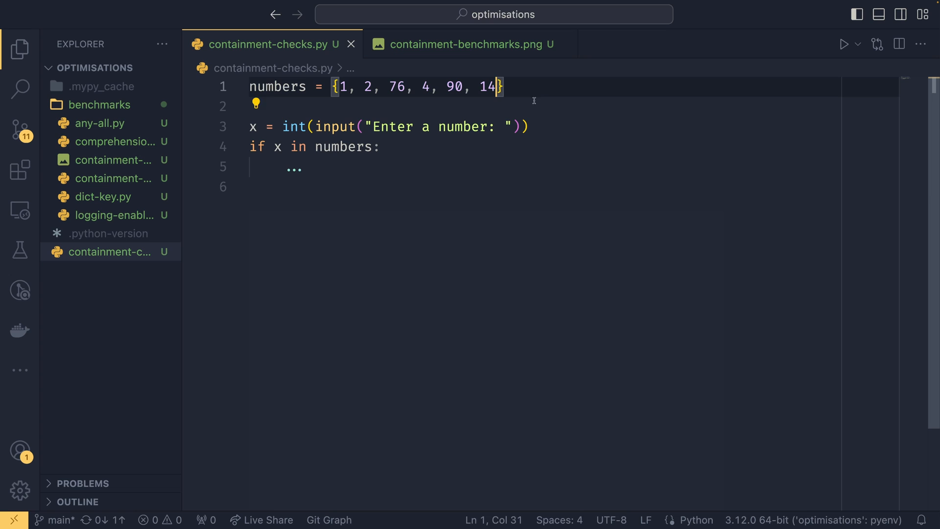
# - Bring the containment benchmark chart tab back into view
pyautogui.click(466, 44)
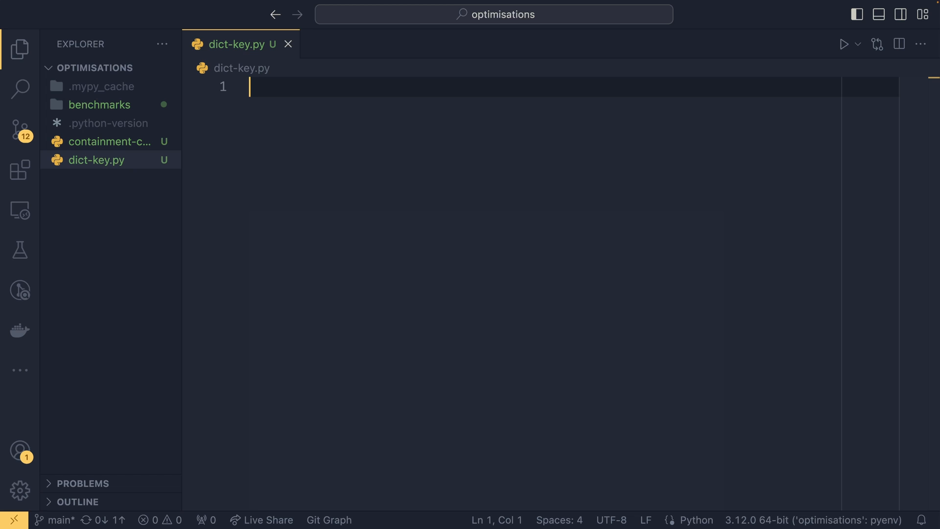
pyautogui.write('x = {')
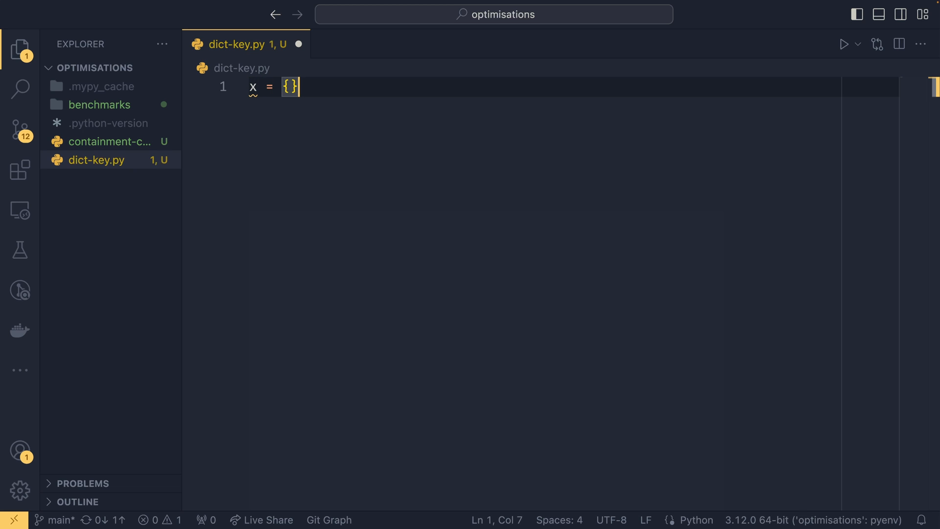
# - Write x = {} and a for i in range(255) loop whose body calls x.update, then save dict-key.py
pyautogui.press('Return')
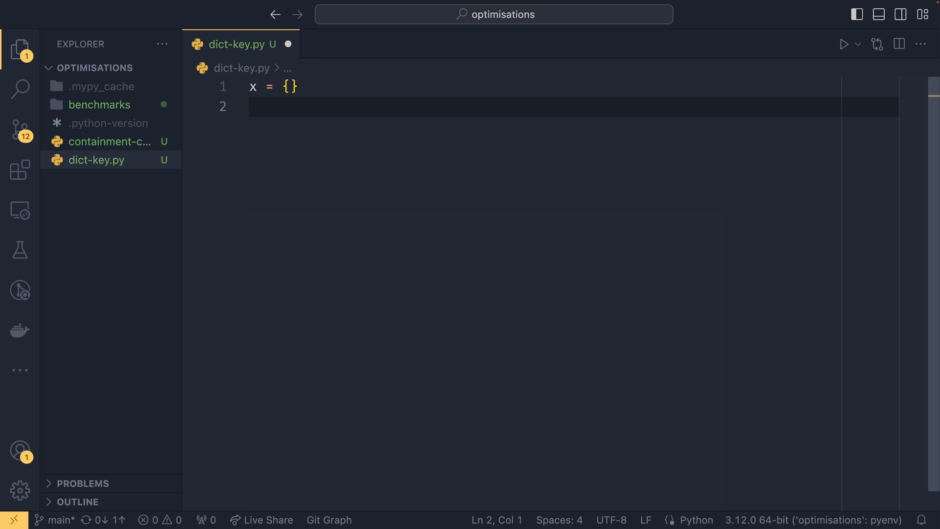
pyautogui.write('for i in range(')
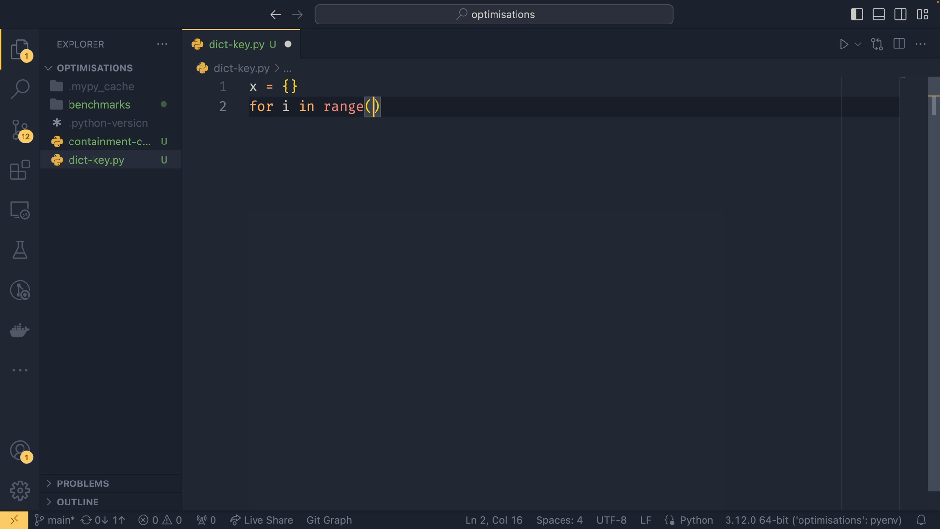
pyautogui.write('255):')
pyautogui.press('Return')
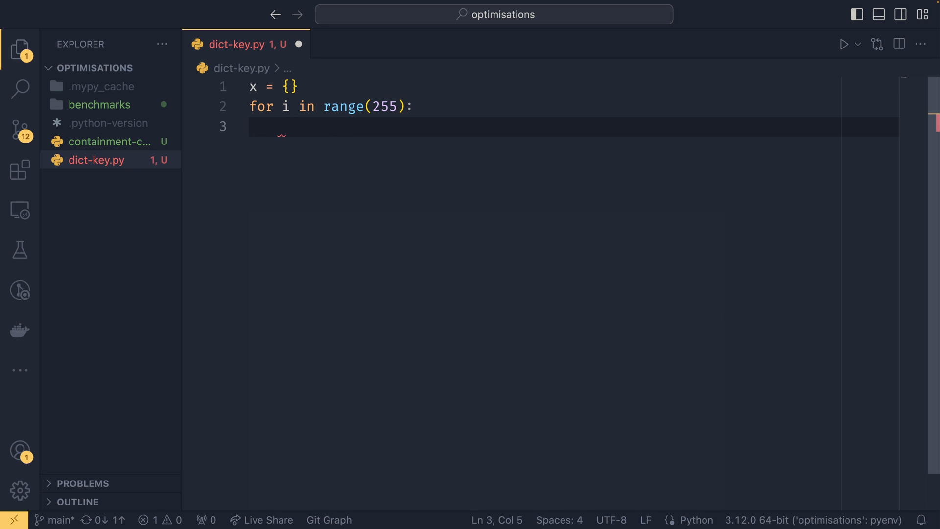
pyautogui.write('x.update')
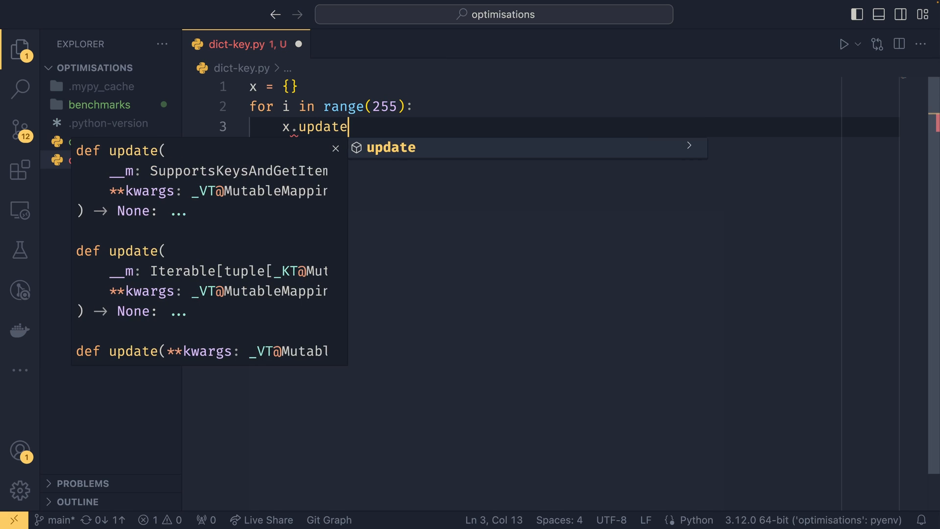
pyautogui.write('({')
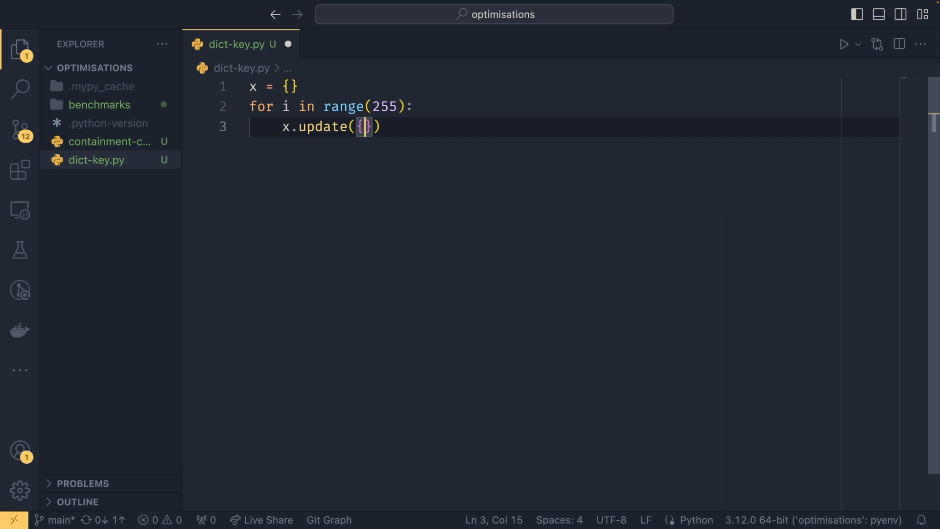
pyautogui.write('chr(i)')
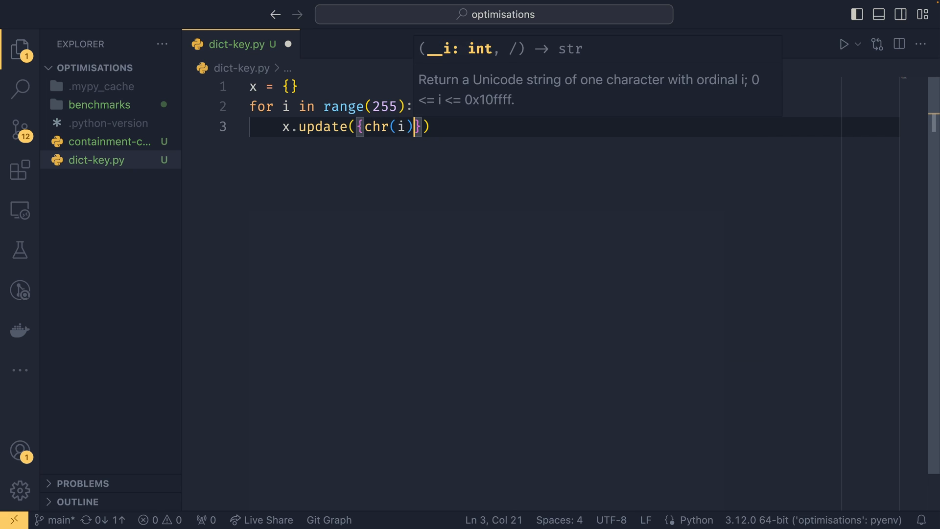
pyautogui.write(': io9')
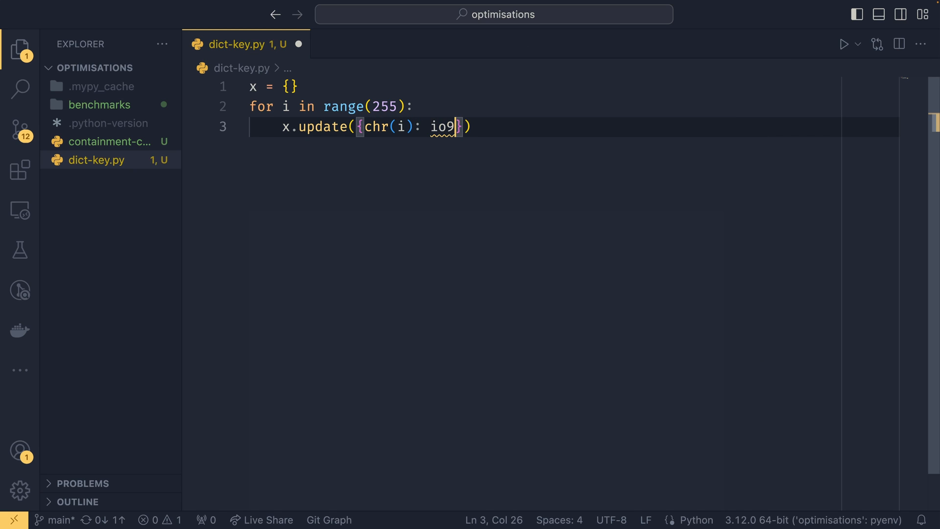
pyautogui.press('BackSpace')
pyautogui.press('BackSpace')
pyautogui.hotkey('ctrl', 's')
pyautogui.press('End')
pyautogui.hotkey('ctrl', 'a')
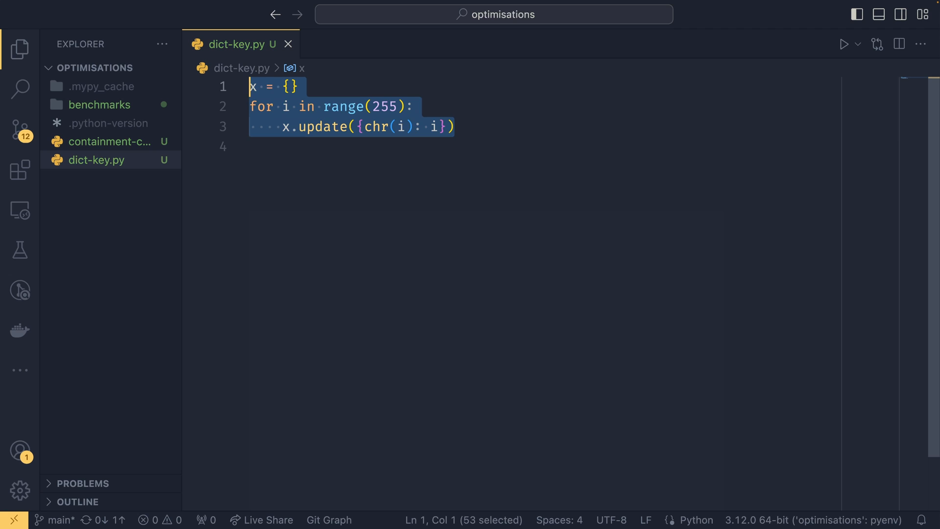
pyautogui.press('Down')
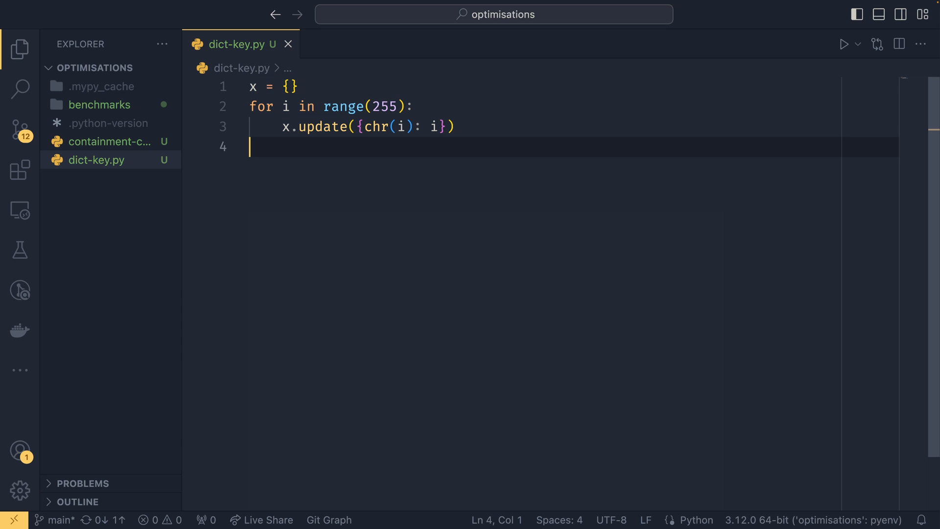
# - Comment out the x.update line and add x[chr(i)] = i as the loop body below it
pyautogui.press('Up')
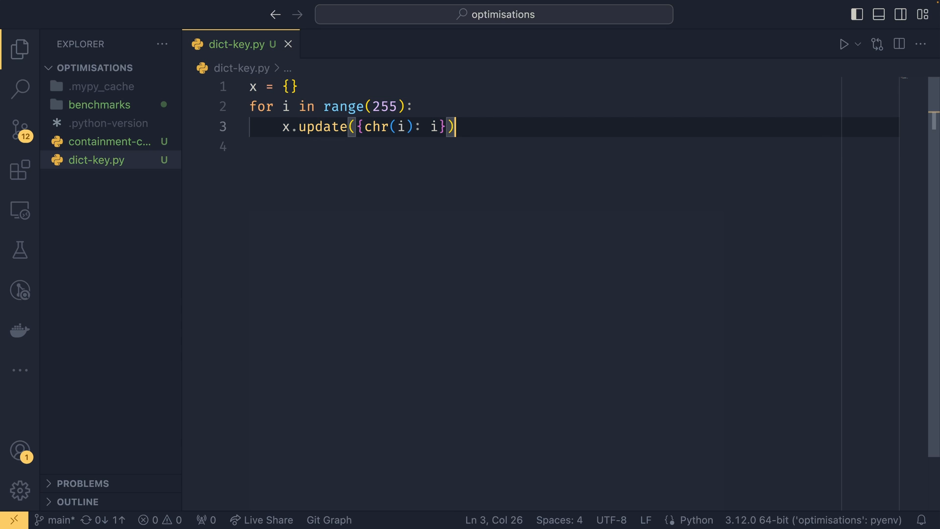
pyautogui.hotkey('shift', 'Up')
pyautogui.hotkey('shift', 'Up')
pyautogui.press('Down')
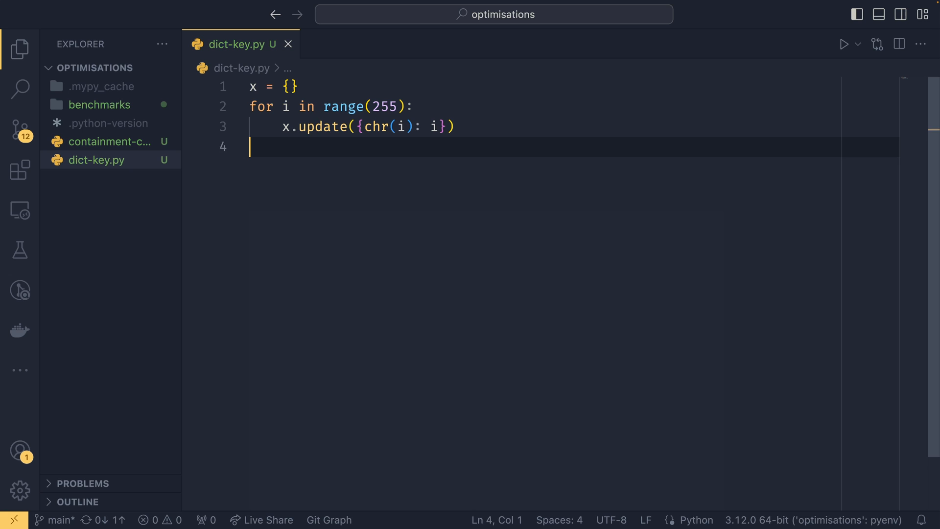
pyautogui.press('Up')
pyautogui.hotkey('ctrl', '/')
pyautogui.press('Return')
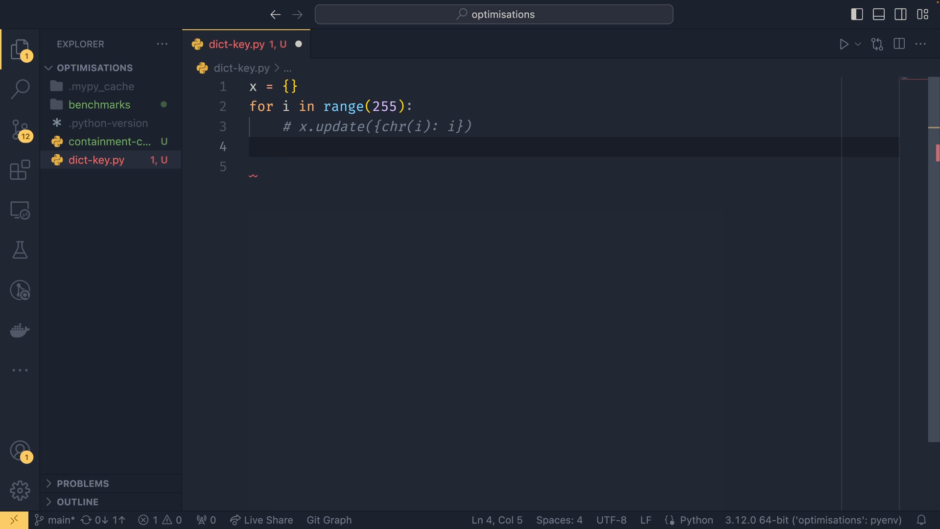
pyautogui.write('x[ch')
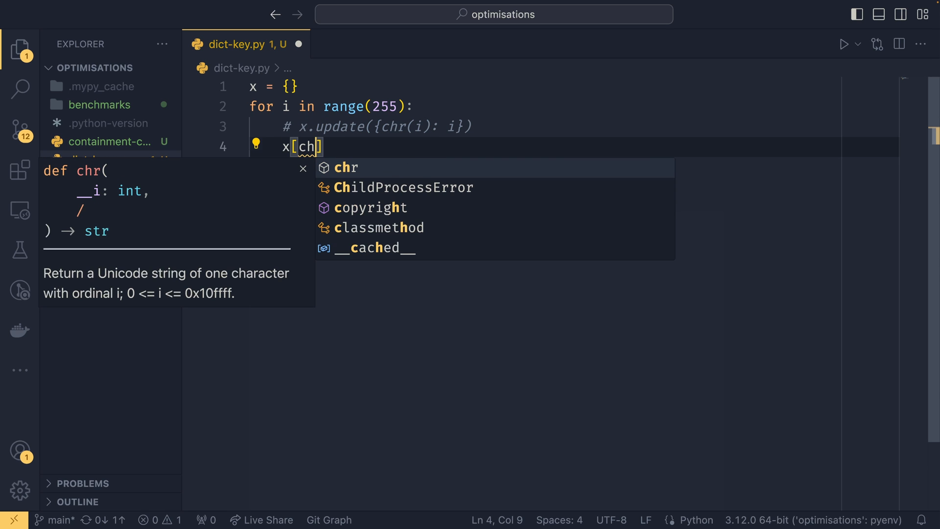
pyautogui.write('r(i')
pyautogui.press('Right')
pyautogui.press('Right')
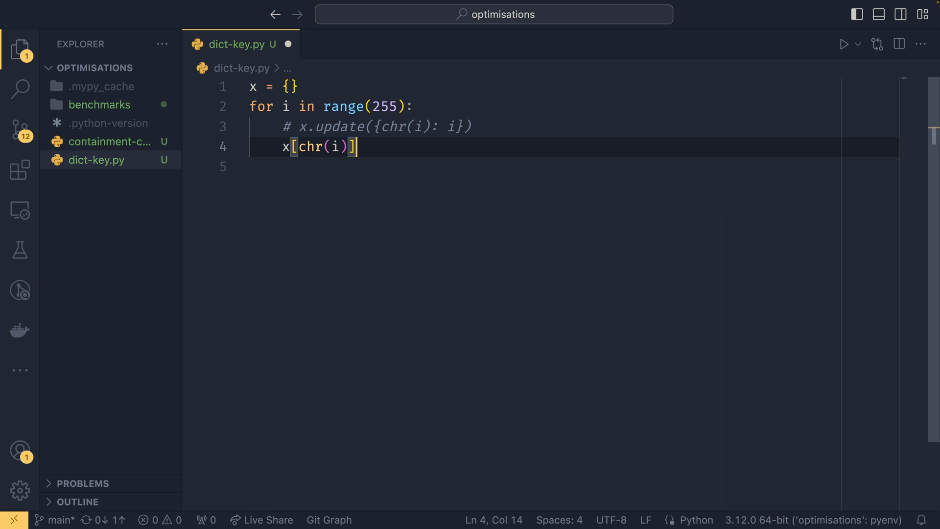
pyautogui.write('= i')
pyautogui.press('Escape')
pyautogui.press('Home')
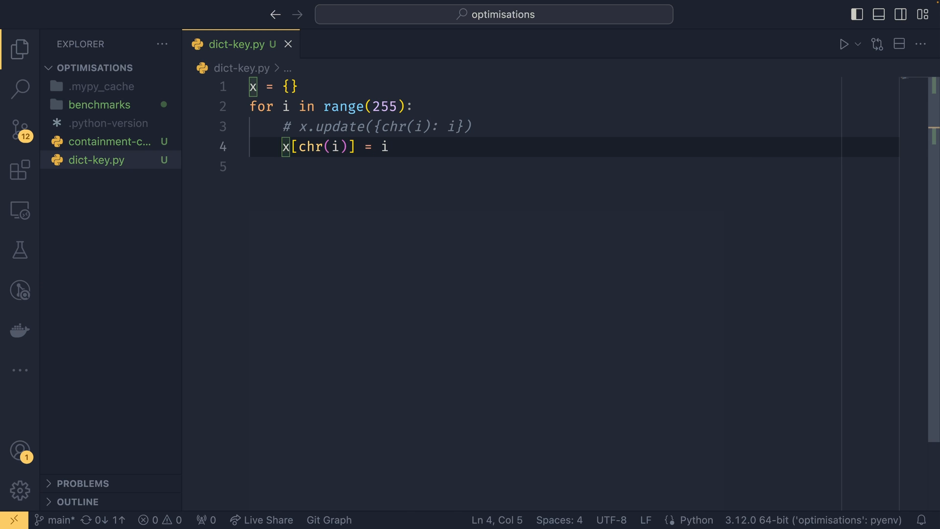
# - Highlight the parts of x[chr(i)] = i on line 4 to review the assignment
pyautogui.hotkey('shift', 'Right')
pyautogui.hotkey('shift', 'Right')
pyautogui.hotkey('shift', 'Right')
pyautogui.hotkey('shift', 'Right')
pyautogui.hotkey('shift', 'Right')
pyautogui.hotkey('shift', 'Right')
pyautogui.hotkey('shift', 'Left')
pyautogui.hotkey('shift', 'Left')
pyautogui.hotkey('shift', 'Left')
pyautogui.hotkey('shift', 'Right')
pyautogui.hotkey('shift', 'Right')
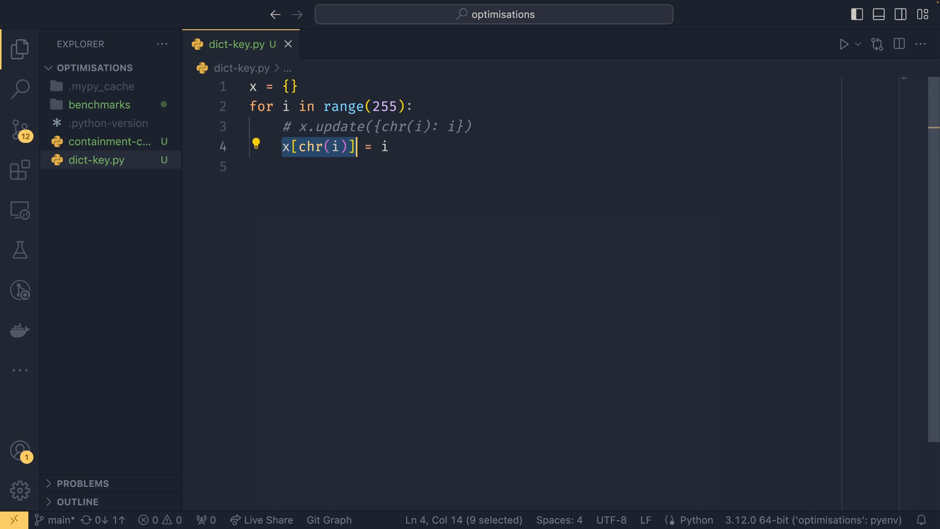
pyautogui.press('End')
pyautogui.hotkey('shift', 'Left')
pyautogui.hotkey('shift', 'Left')
pyautogui.hotkey('shift', 'Left')
pyautogui.hotkey('shift', 'Left')
pyautogui.hotkey('shift', 'Left')
pyautogui.hotkey('shift', 'Left')
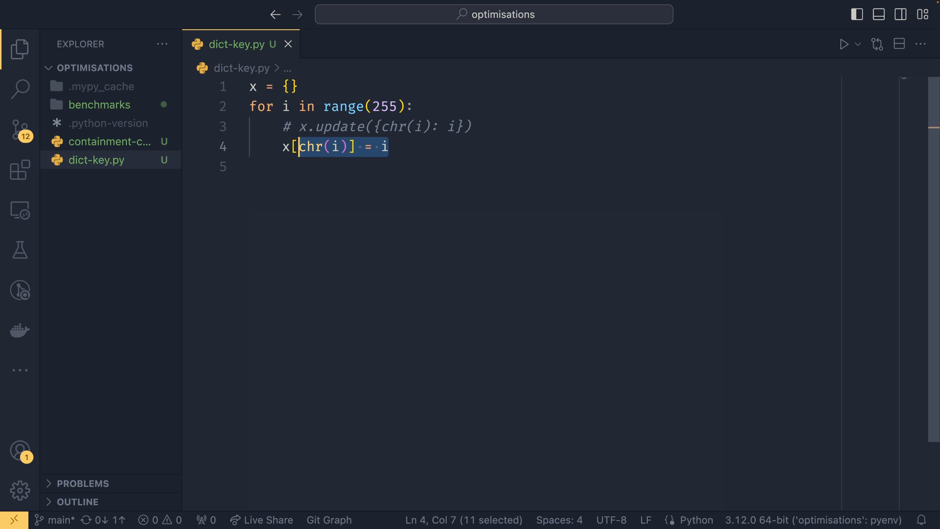
pyautogui.hotkey('shift', 'Left')
pyautogui.hotkey('shift', 'Left')
pyautogui.press('End')
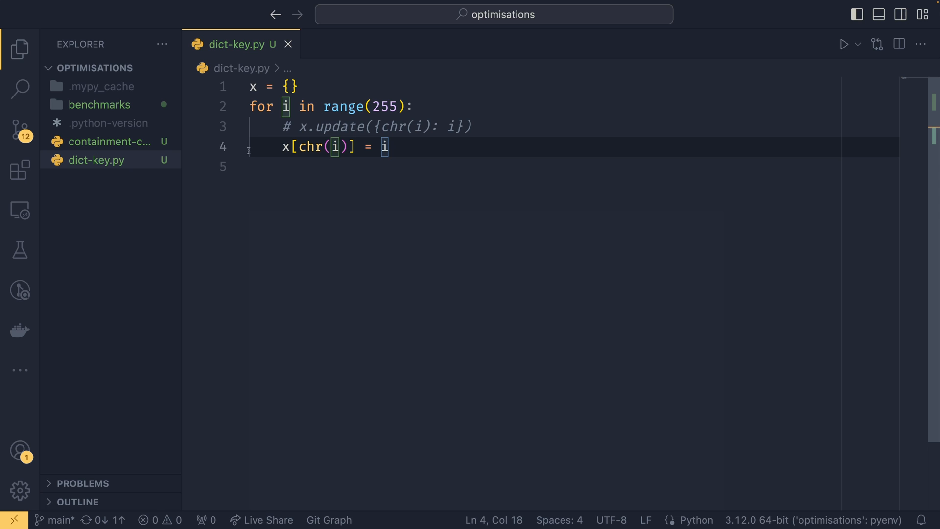
# - Open benchmarks/dict-key.py and run it in the integrated terminal with py benchmarks/dict-key.py
pyautogui.click(99, 104)
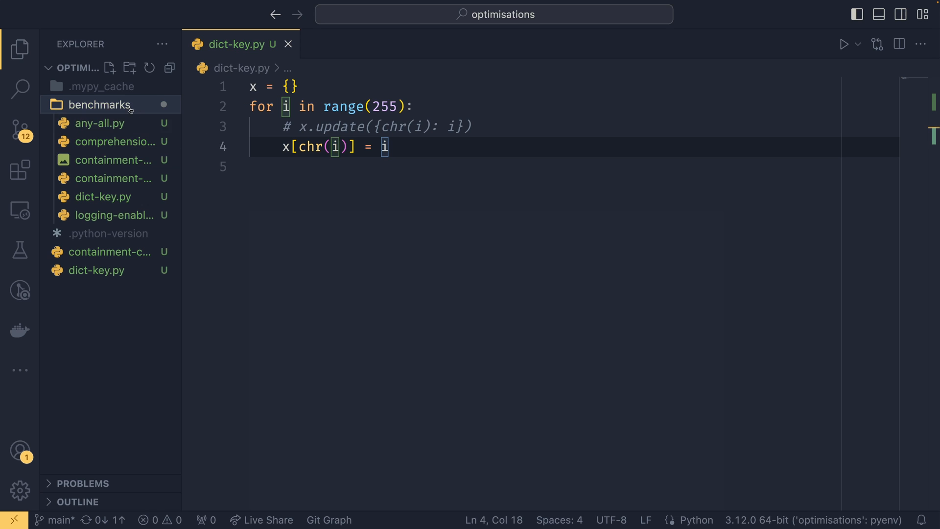
pyautogui.click(103, 196)
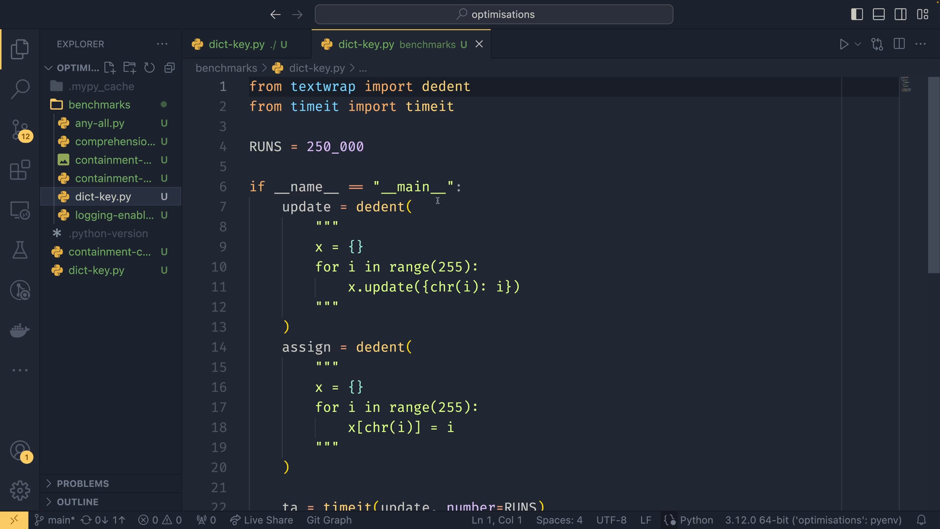
pyautogui.click(551, 307)
pyautogui.scroll(-1, 551, 309)
pyautogui.hotkey('ctrl', '-')
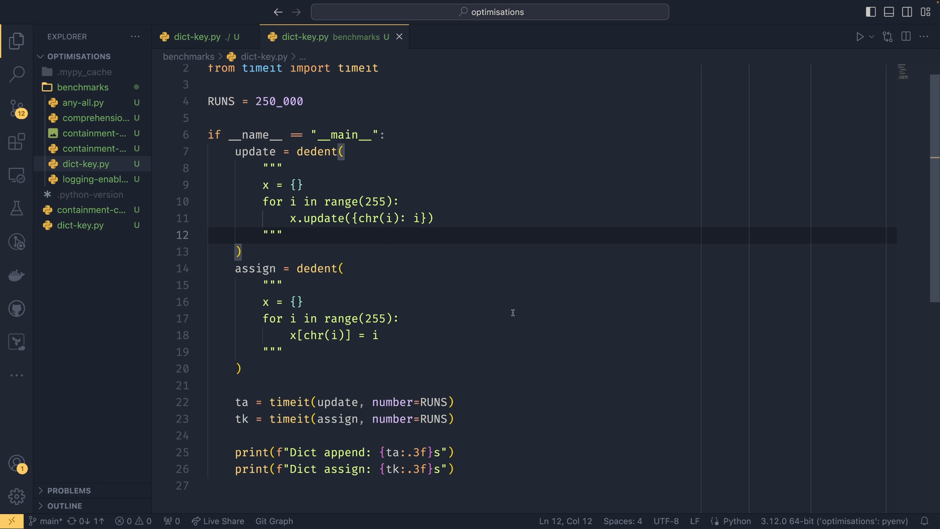
pyautogui.scroll(1, 514, 312)
pyautogui.hotkey('ctrl', '`')
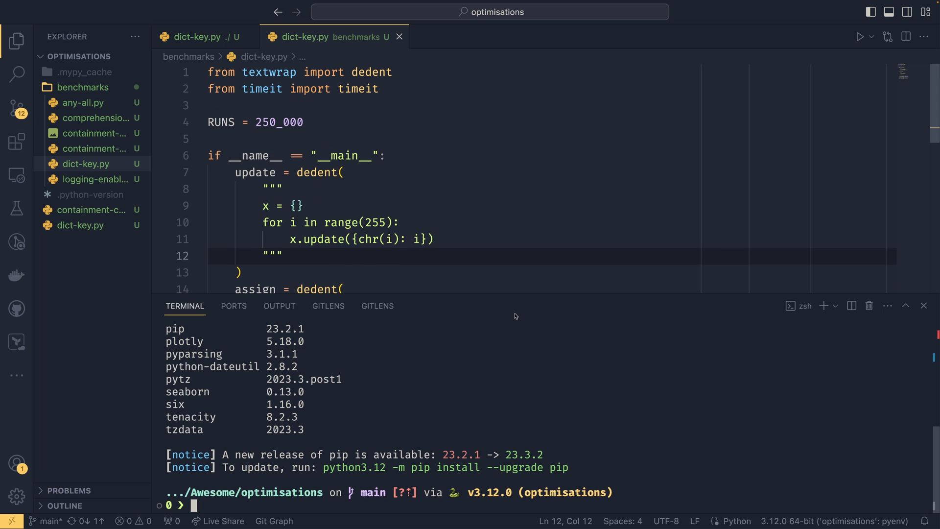
pyautogui.write('py benchmarks/')
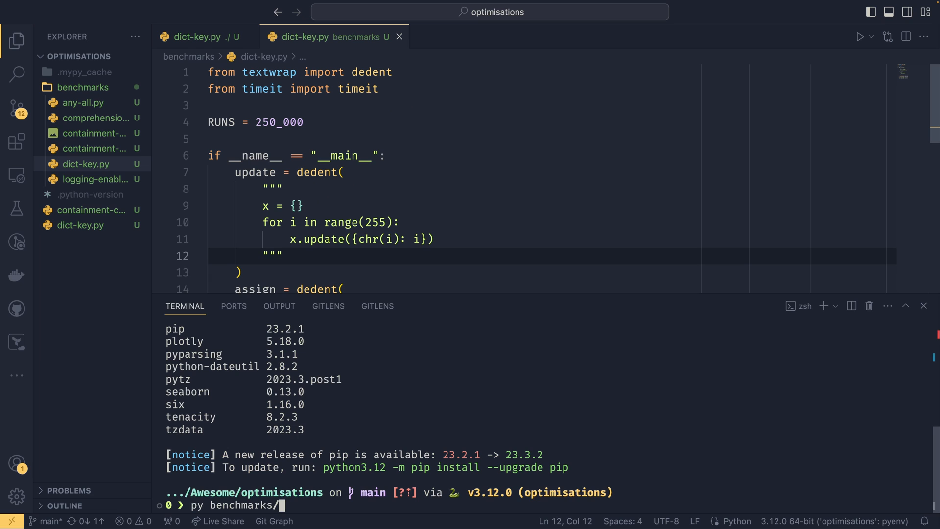
pyautogui.write('dict-key.py')
pyautogui.press('Return')
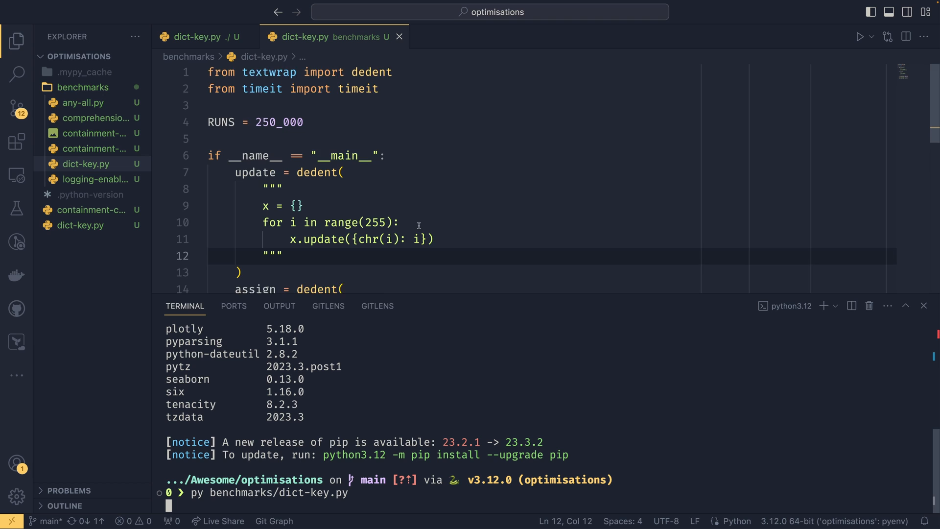
pyautogui.scroll(-3, 419, 226)
pyautogui.scroll(3, 461, 211)
pyautogui.scroll(-5, 462, 192)
pyautogui.scroll(-2, 465, 174)
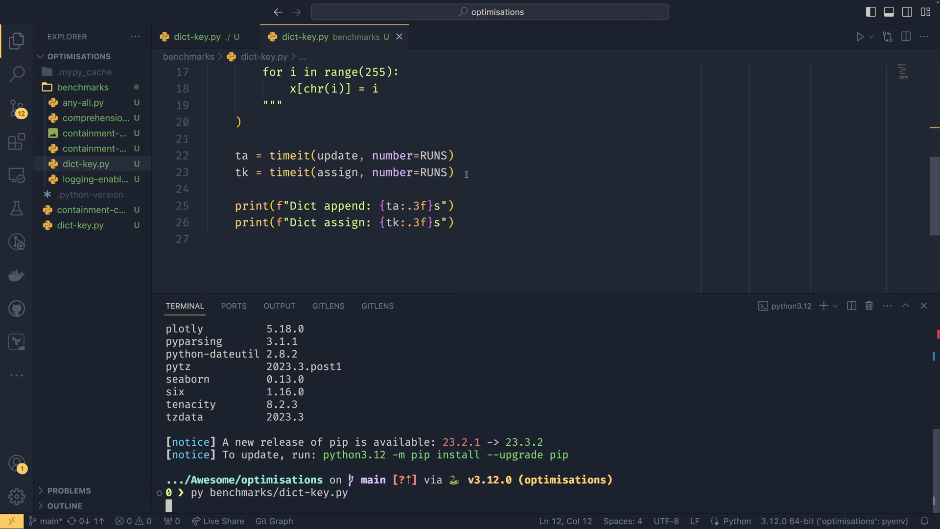
# - Review the benchmark output: append 7.468s versus assign 2.543s
pyautogui.doubleClick(337, 206)
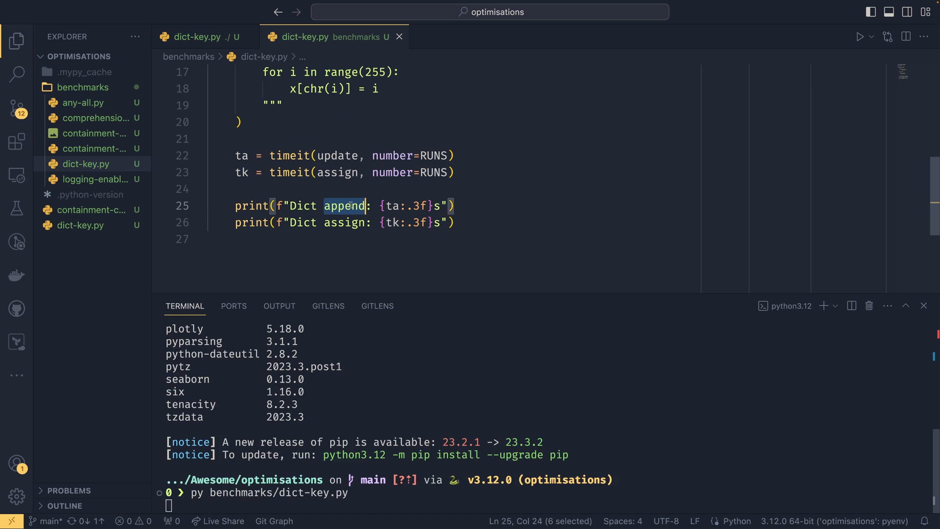
pyautogui.click(463, 206)
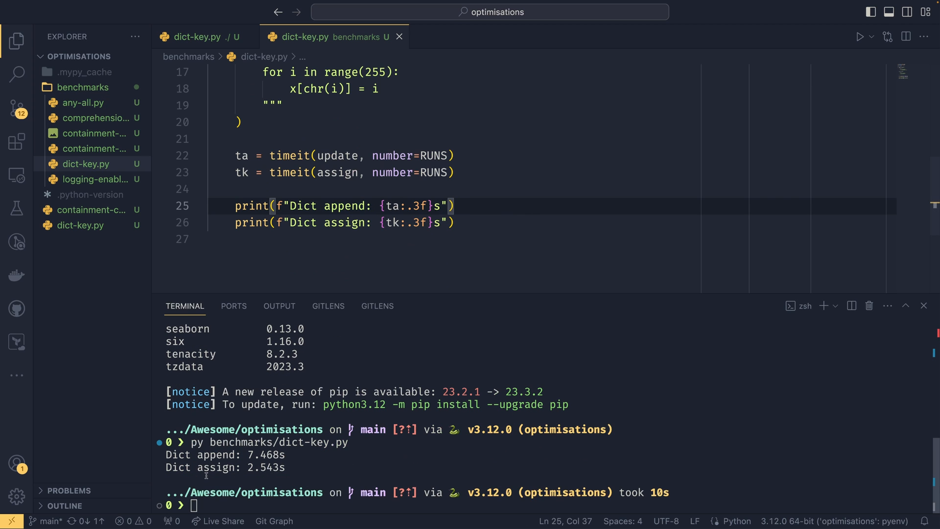
pyautogui.click(255, 468)
pyautogui.doubleClick(255, 467)
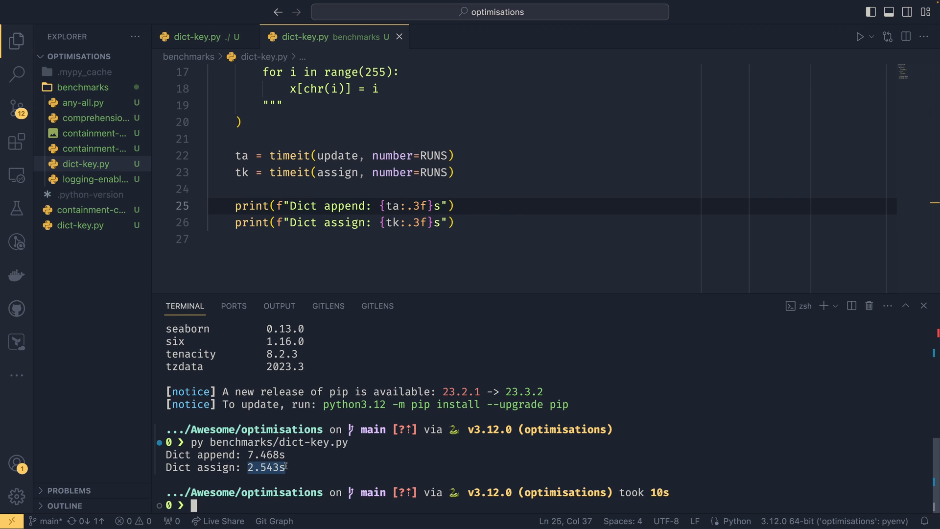
pyautogui.click(286, 467)
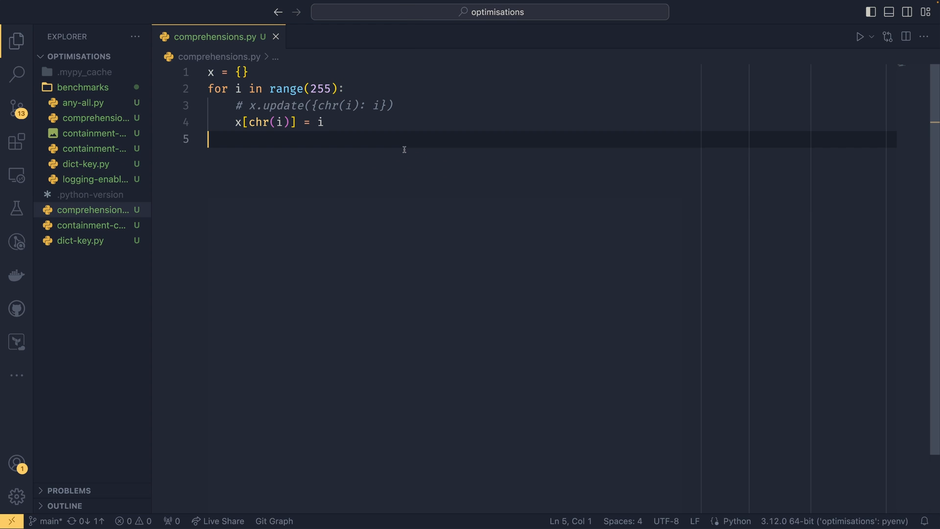
# - Add (i for i in range(5)) on line 6, then wrap it in tuple(...) and save
pyautogui.press('Return')
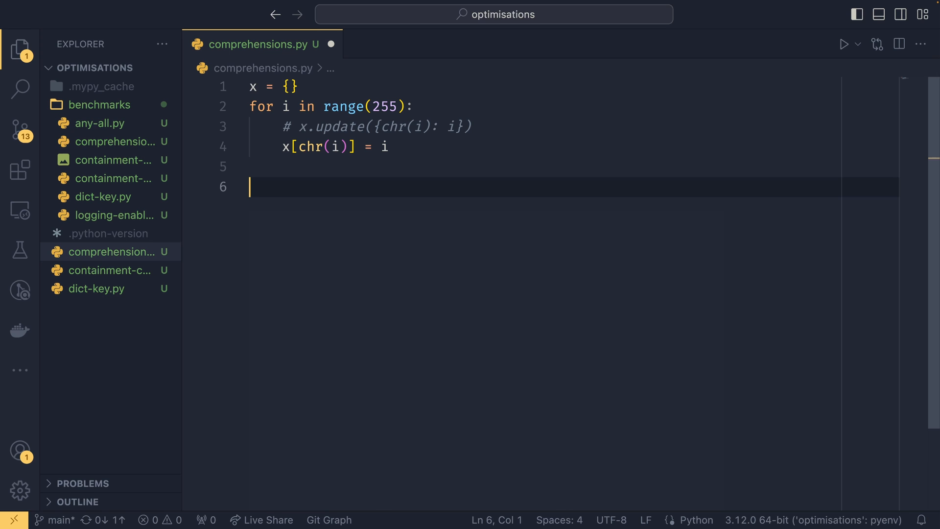
pyautogui.write('(')
pyautogui.write('i for ')
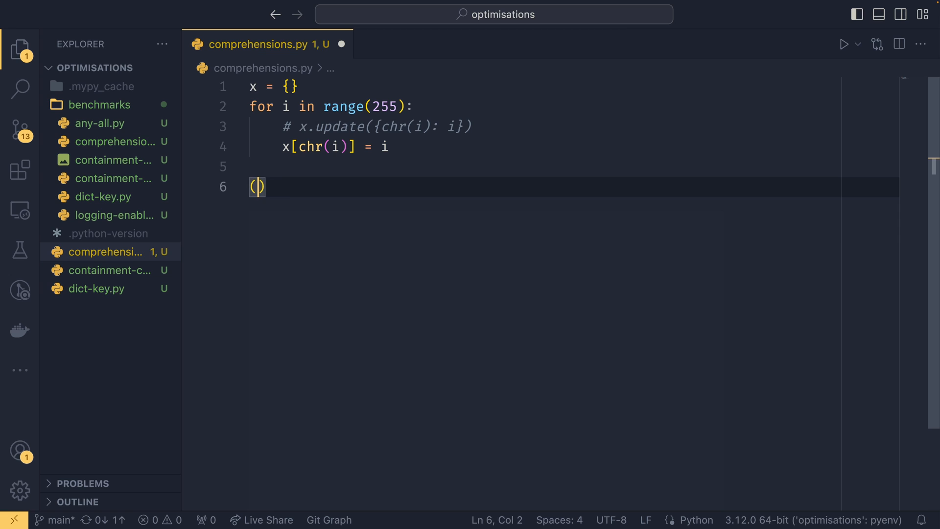
pyautogui.write('i in r')
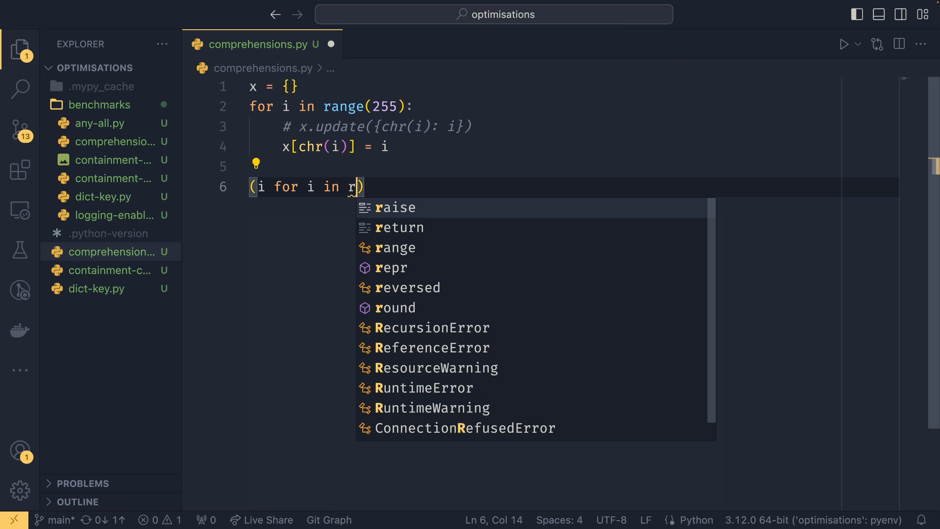
pyautogui.write('ange(5')
pyautogui.hotkey('ctrl', 's')
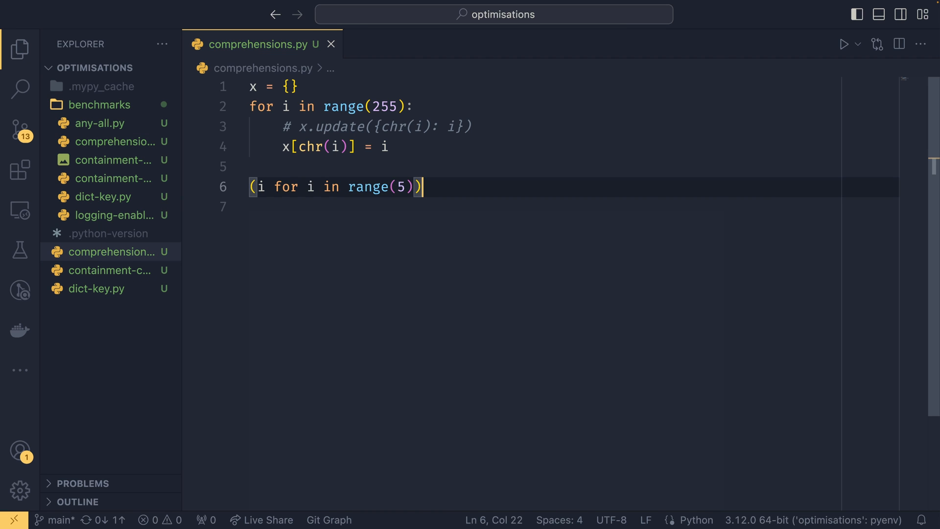
pyautogui.hotkey('shift', 'Home')
pyautogui.press('End')
pyautogui.hotkey('shift', 'Home')
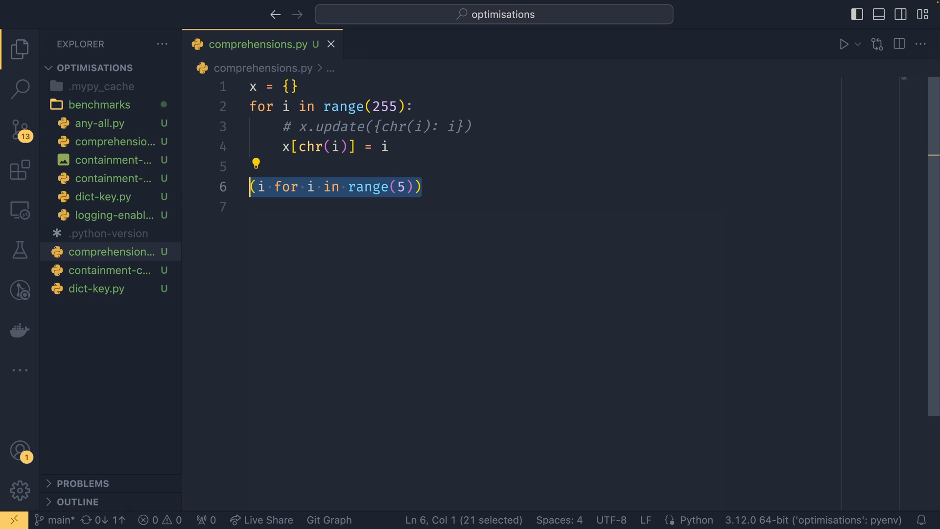
pyautogui.write('t')
pyautogui.hotkey('ctrl', 'z')
pyautogui.press('Home')
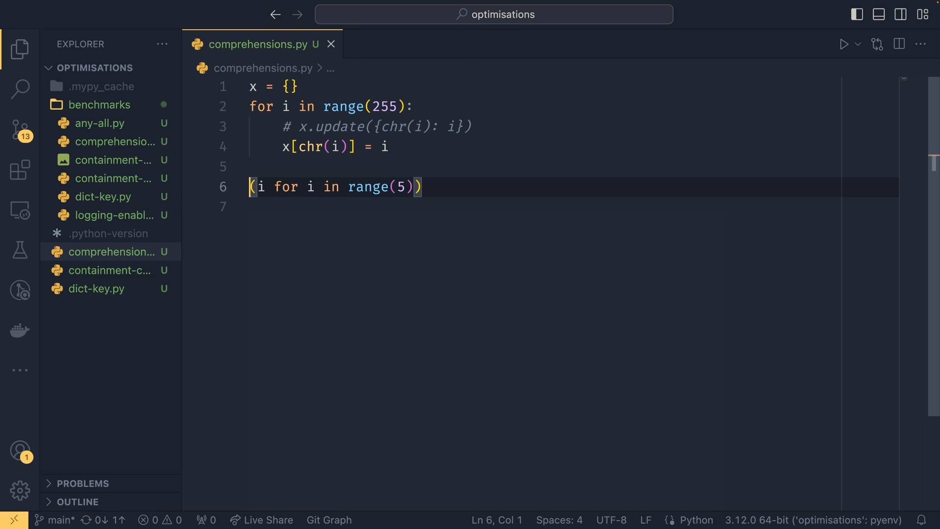
pyautogui.write('tuple')
pyautogui.press('Escape')
pyautogui.hotkey('ctrl', 's')
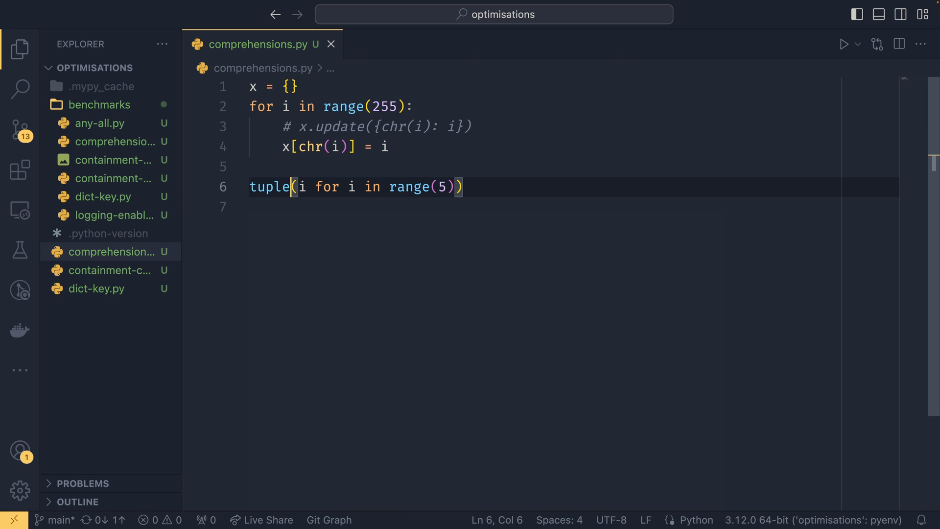
# - Turn the expression into a list comprehension [...], then into the set comprehension {i for i in range(5)}
pyautogui.hotkey('shift', 'Home')
pyautogui.hotkey('shift', 'Home')
pyautogui.write('[')
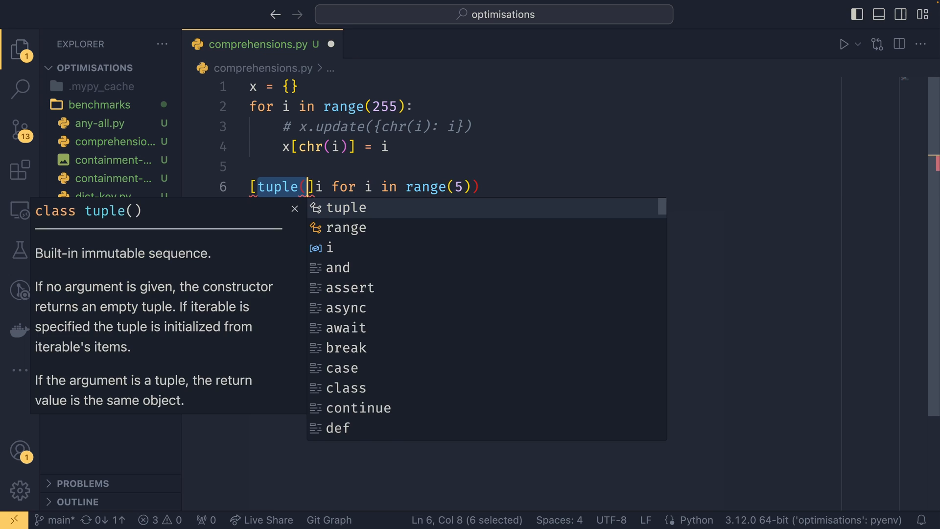
pyautogui.press('BackSpace')
pyautogui.press('Delete')
pyautogui.press('End')
pyautogui.press('BackSpace')
pyautogui.write(']')
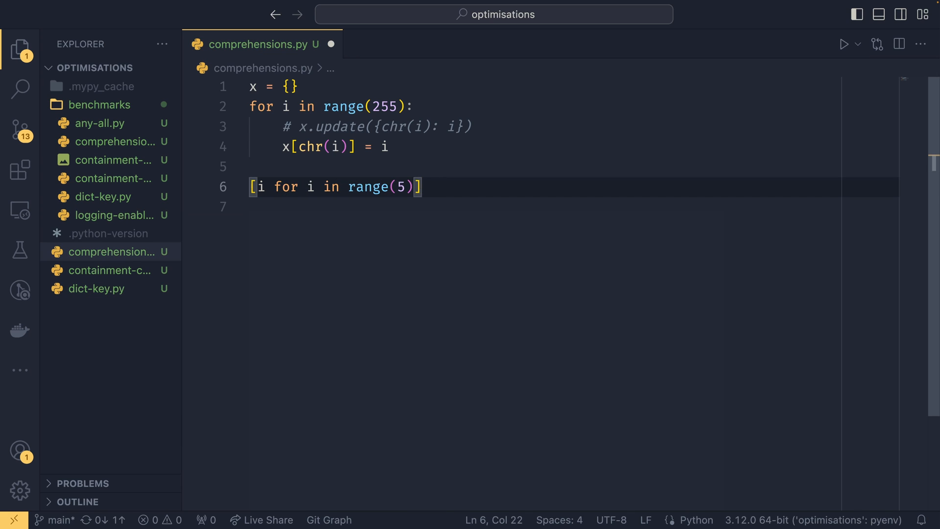
pyautogui.press('BackSpace')
pyautogui.write('}')
pyautogui.press('Home')
pyautogui.press('Delete')
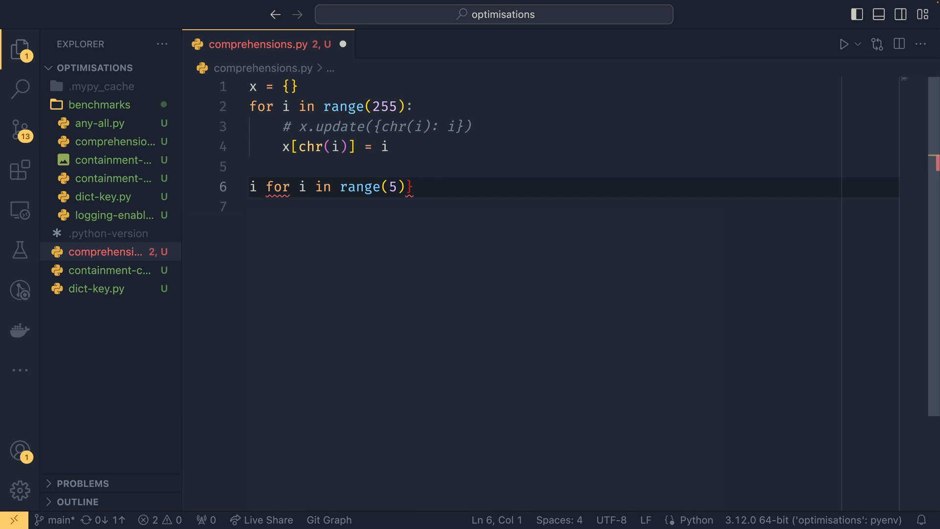
pyautogui.write('{')
pyautogui.hotkey('shift', 'End')
# - Replace line 6 with x = {chr(i): i for i in range(255)} and save so it reformats onto one line
pyautogui.moveTo(249, 86); pyautogui.dragTo(397, 147)
pyautogui.click(478, 126)
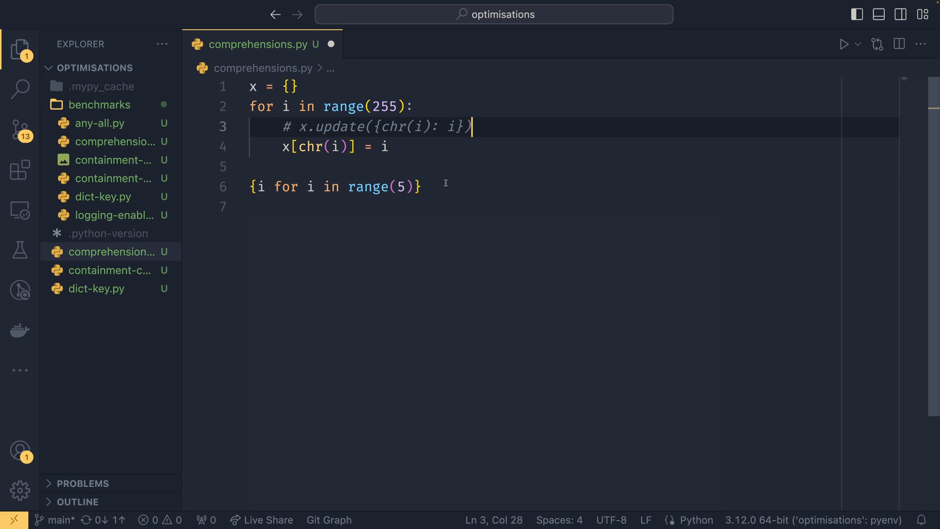
pyautogui.tripleClick(446, 184)
pyautogui.press('BackSpace')
pyautogui.write('x')
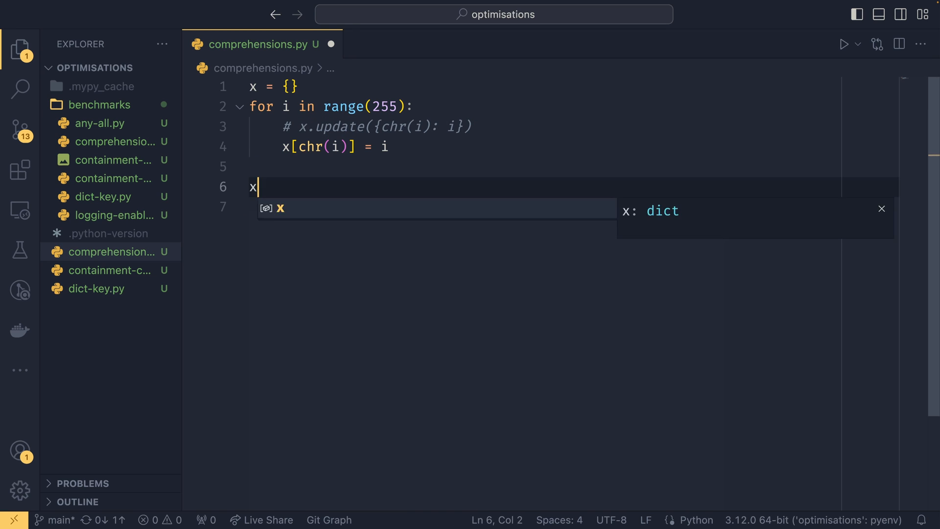
pyautogui.write(' = {')
pyautogui.press('Return')
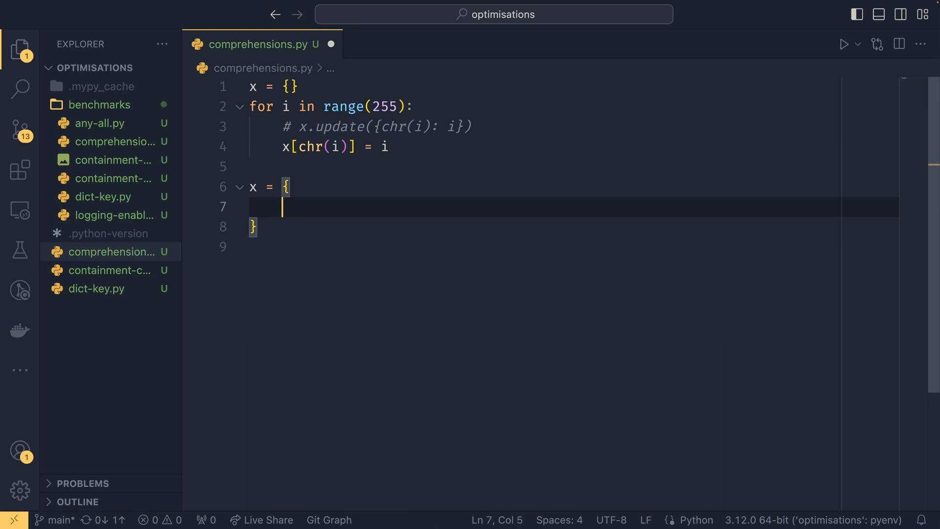
pyautogui.write('chr(i)')
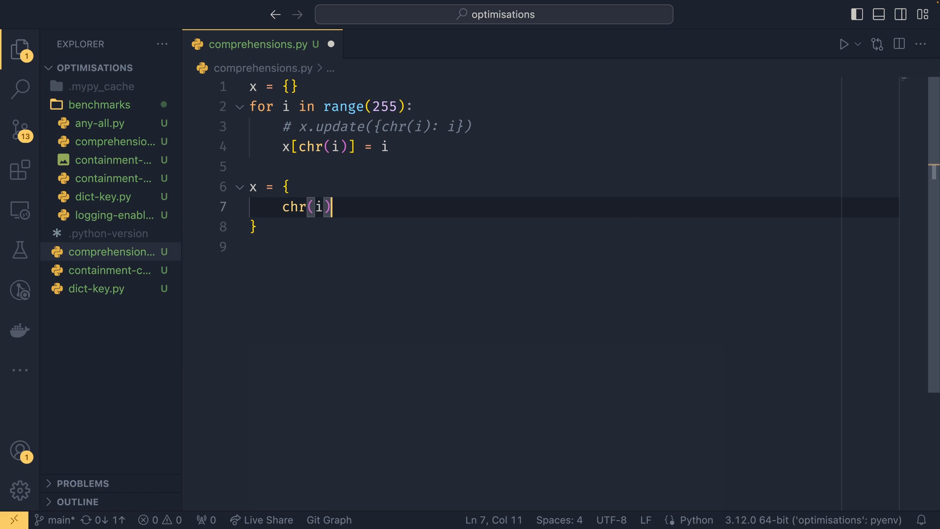
pyautogui.write(': i')
pyautogui.press('Escape')
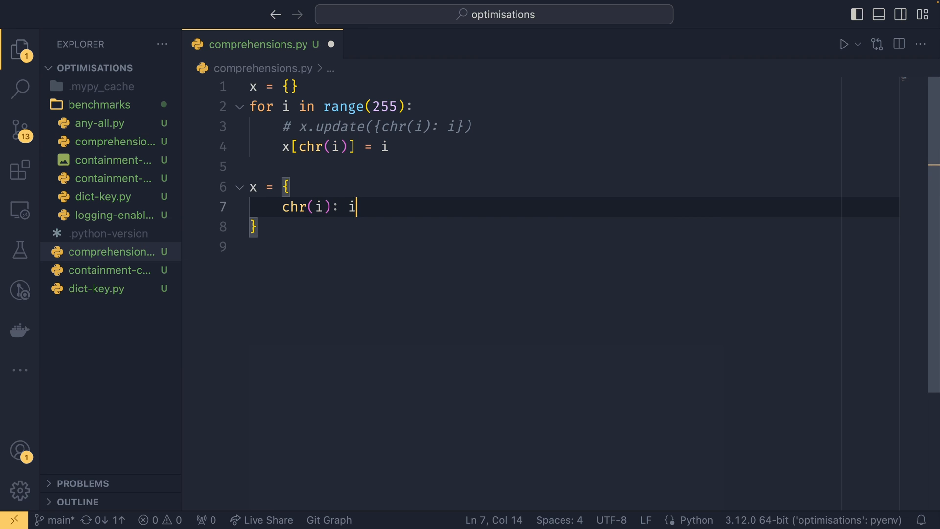
pyautogui.press('Return')
pyautogui.write('for i in')
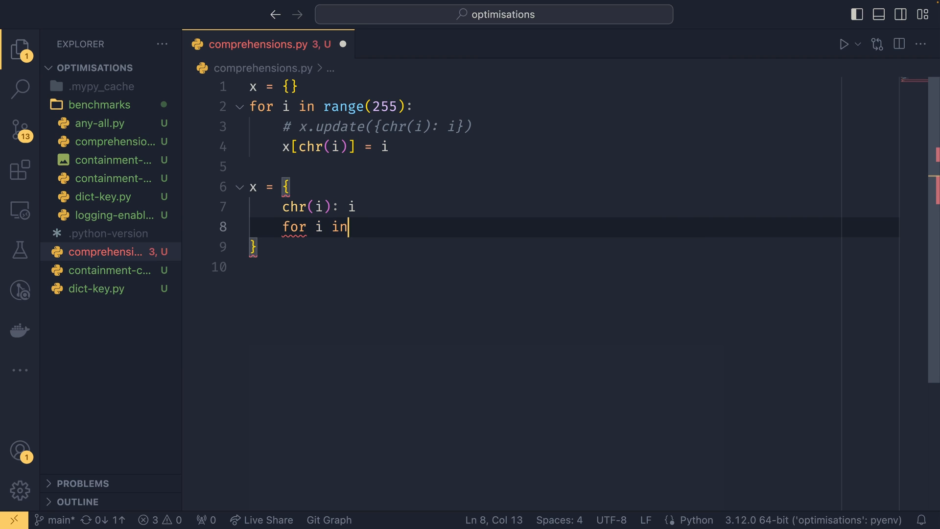
pyautogui.write(' range(255')
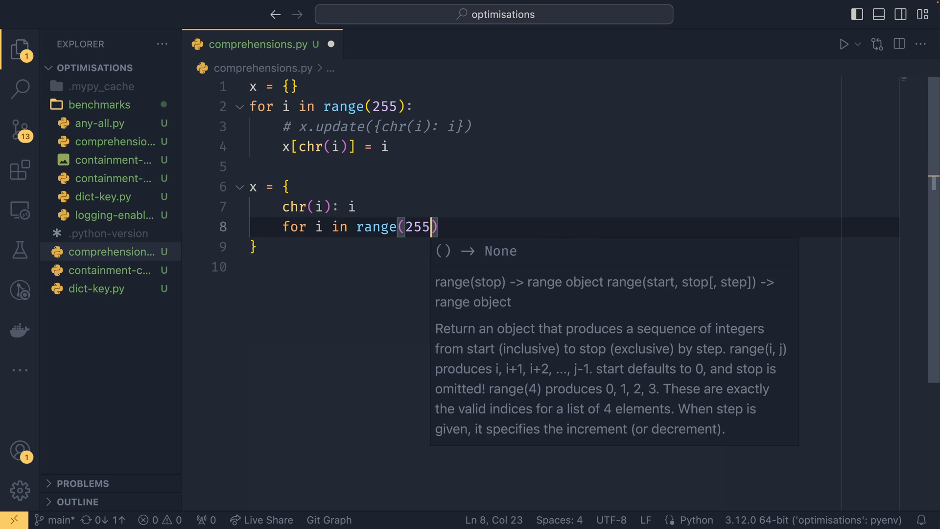
pyautogui.hotkey('ctrl', 's')
pyautogui.press('Escape')
# - Highlight the dict comprehension inside the braces for review, then move to the empty line 7
pyautogui.hotkey('shift', 'Home')
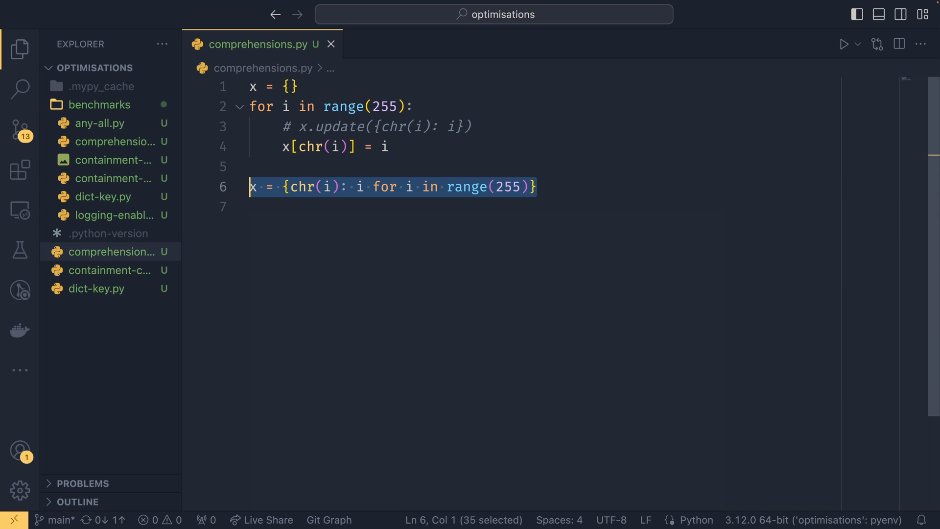
pyautogui.press('End')
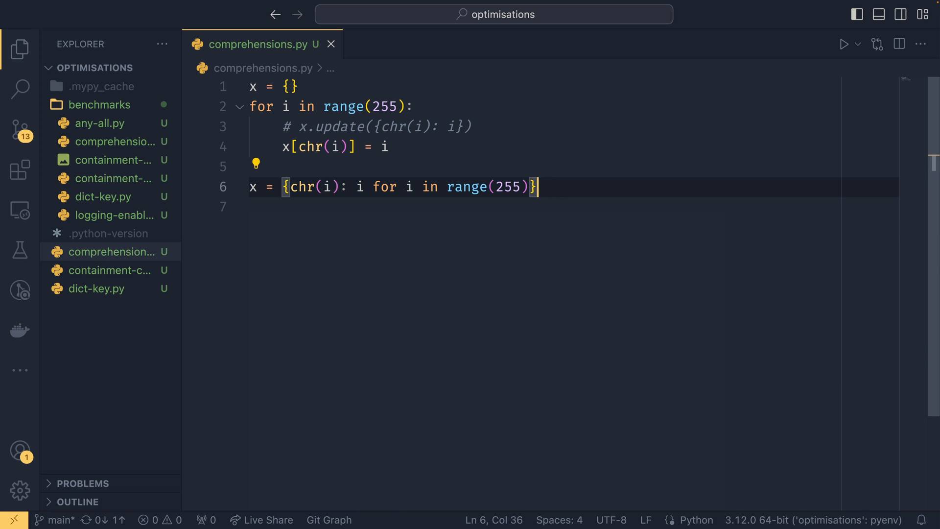
pyautogui.hotkey('shift', 'Home')
pyautogui.press('End')
pyautogui.press('Left')
pyautogui.hotkey('shift', 'Left')
pyautogui.hotkey('shift', 'Home')
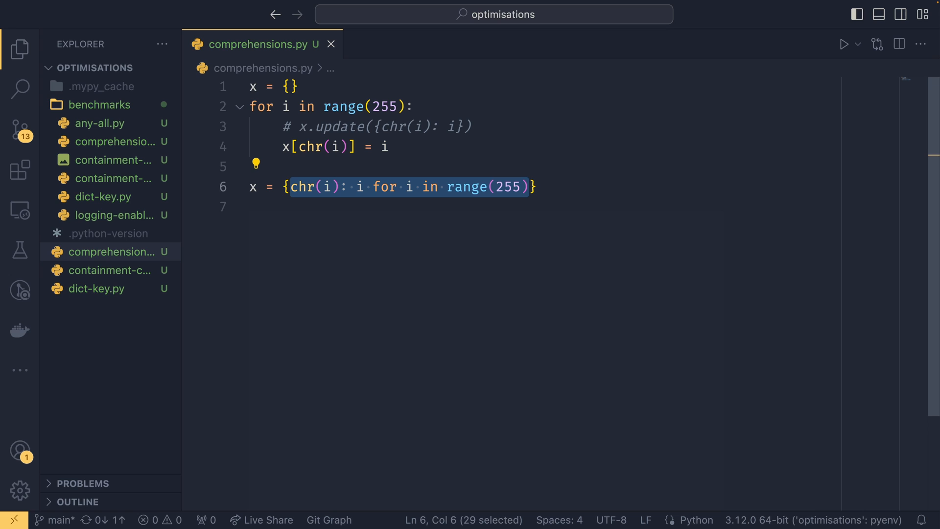
pyautogui.click(574, 207)
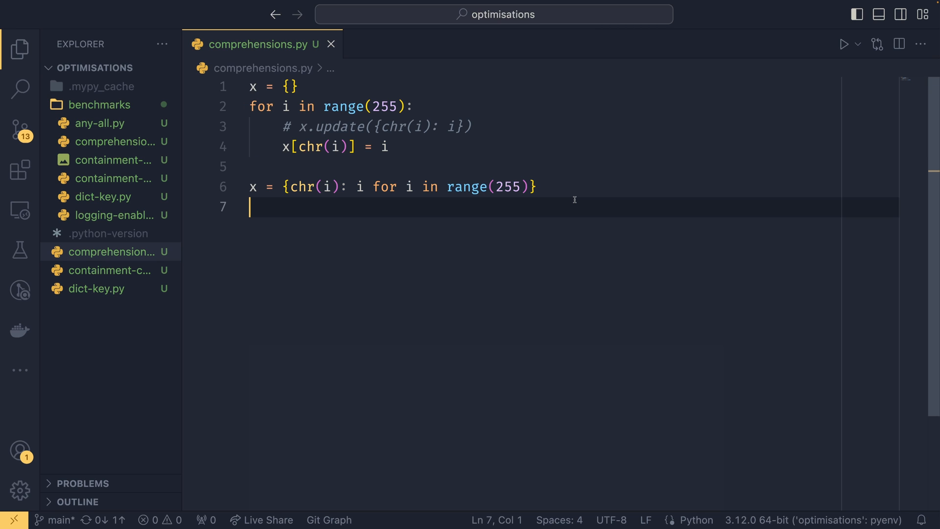
pyautogui.hotkey('ctrl', '`')
pyautogui.write('py benchmarks/')
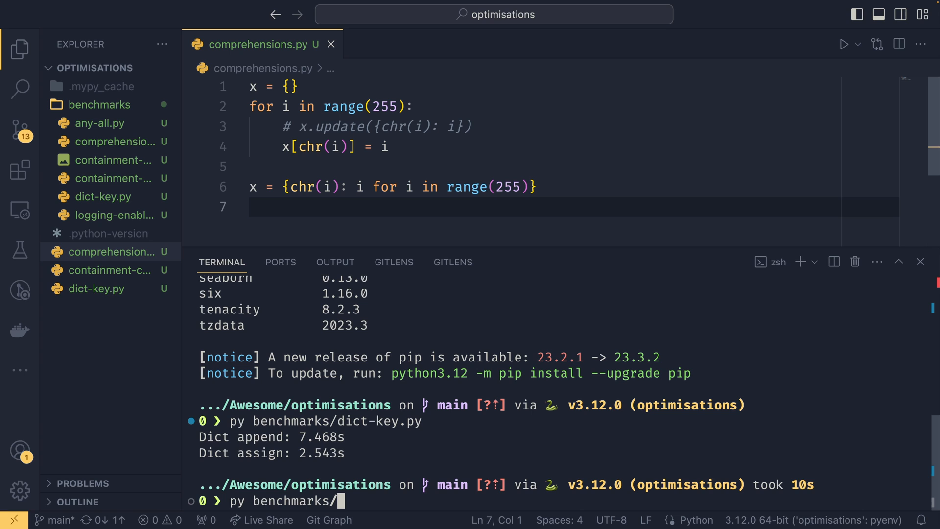
pyautogui.write('c')
# - Run benchmarks/comprehensions.py in the terminal and enlarge it to show the list and set timings
pyautogui.press('Tab')
pyautogui.press('Return')
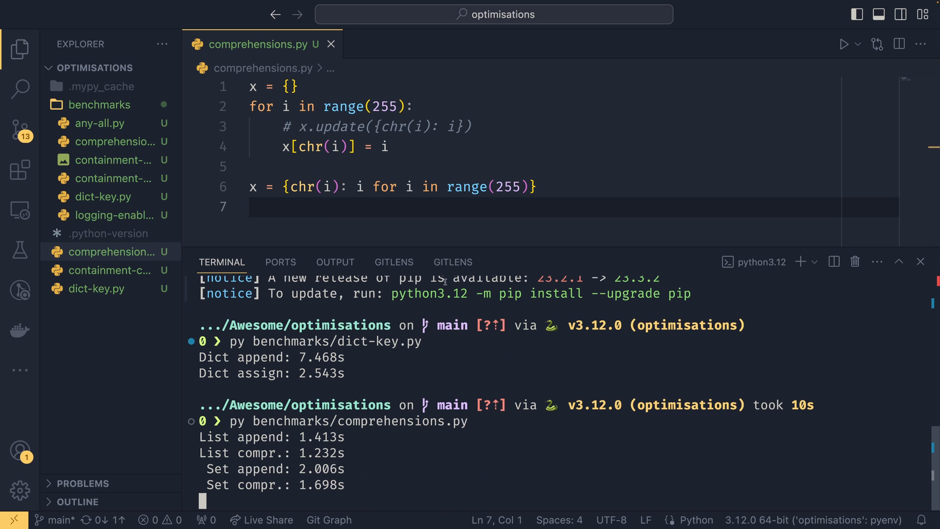
pyautogui.moveTo(456, 246); pyautogui.dragTo(456, 153)
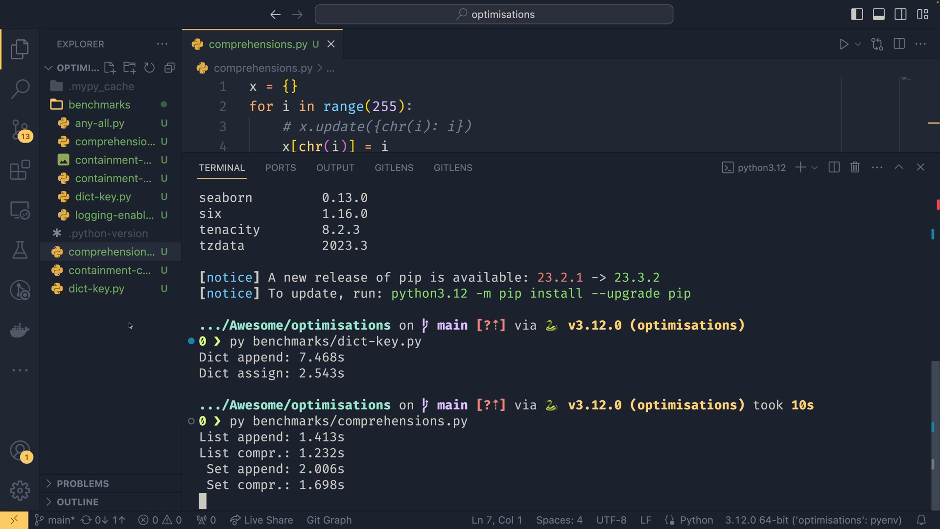
pyautogui.moveTo(110, 159)
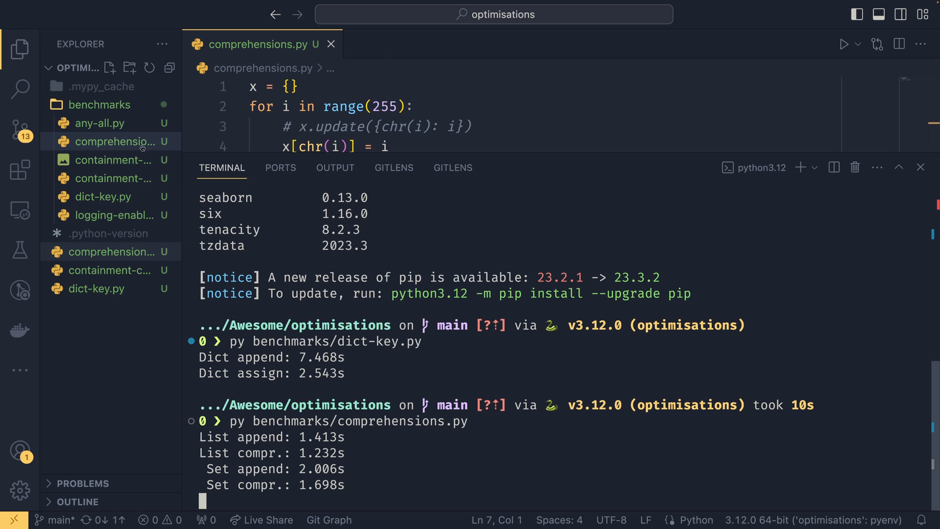
# - Review benchmarks/comprehensions.py timing code, then show results with dict append 7.520s, assign 2.555s, compr. 2.537s
pyautogui.click(115, 142)
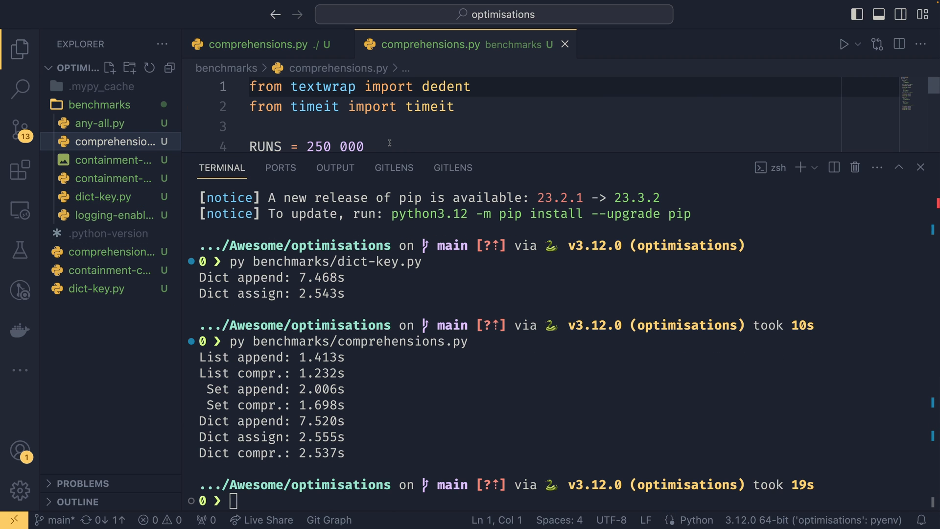
pyautogui.hotkey('ctrl', 'j')
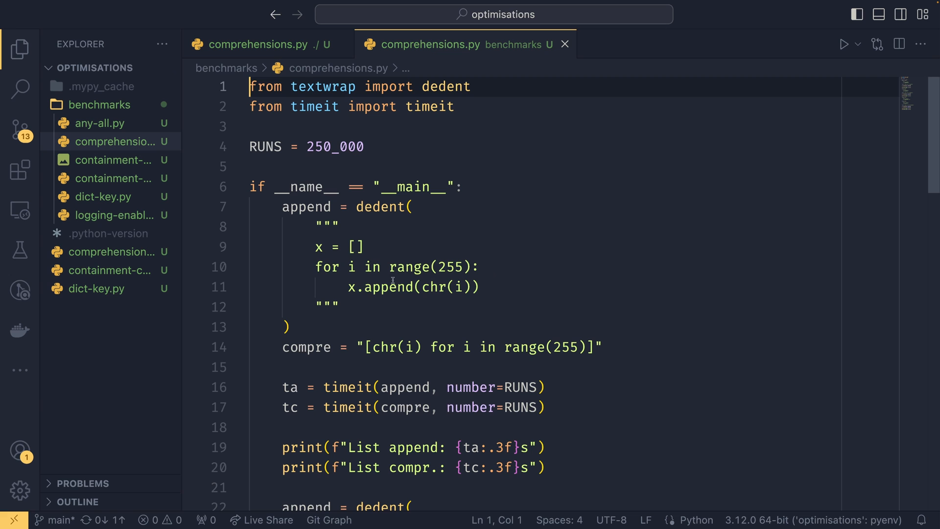
pyautogui.moveTo(348, 287); pyautogui.dragTo(414, 287)
pyautogui.click(422, 286)
pyautogui.scroll(-2, 456, 308)
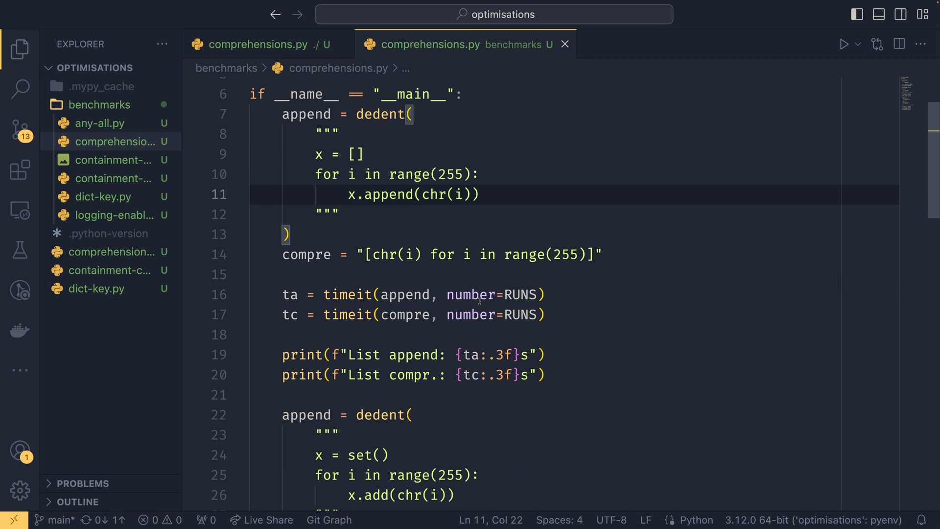
pyautogui.moveTo(369, 254); pyautogui.dragTo(466, 254)
pyautogui.click(545, 255)
pyautogui.scroll(-6, 497, 279)
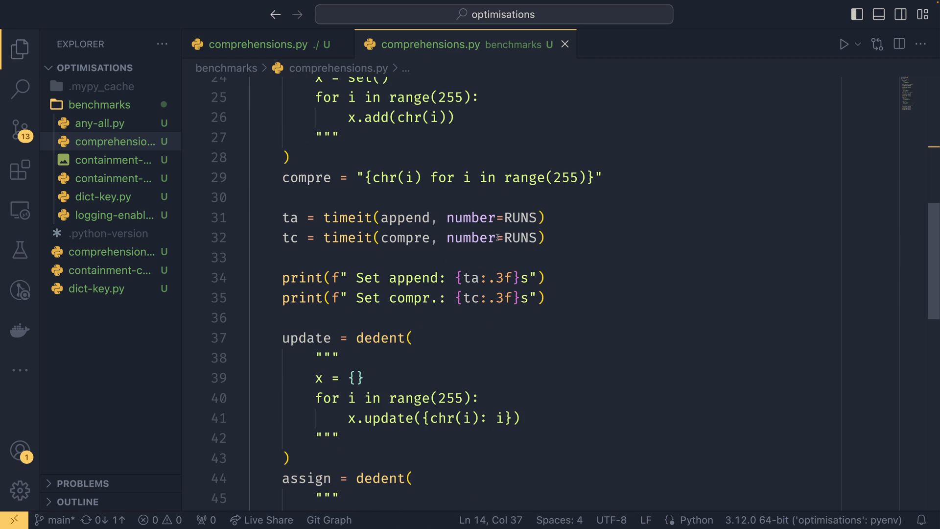
pyautogui.scroll(3, 485, 265)
pyautogui.scroll(-8, 467, 268)
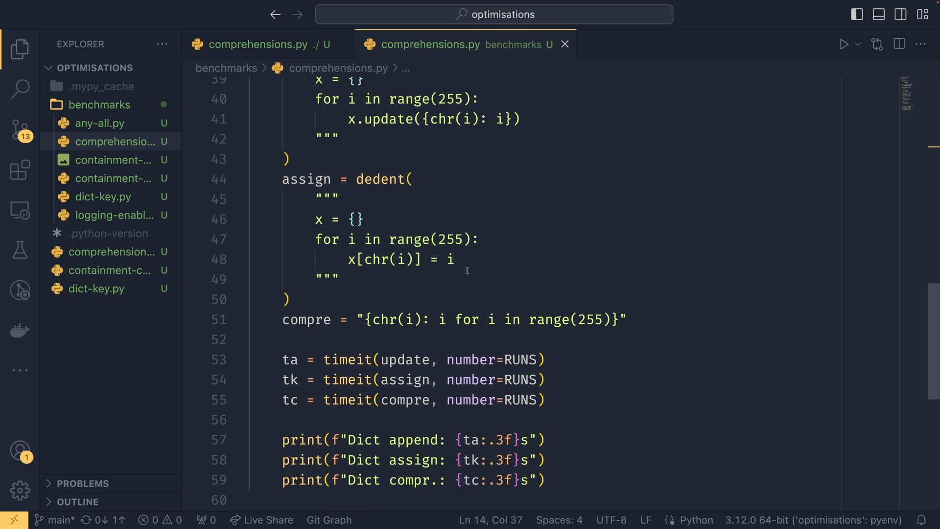
pyautogui.scroll(-1, 468, 271)
pyautogui.scroll(2, 410, 251)
pyautogui.scroll(2, 430, 294)
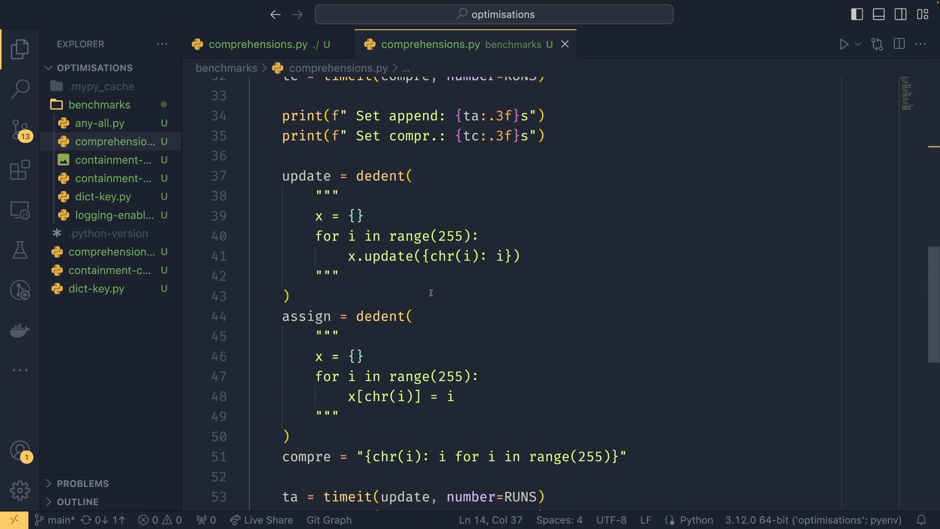
pyautogui.hotkey('ctrl', '`')
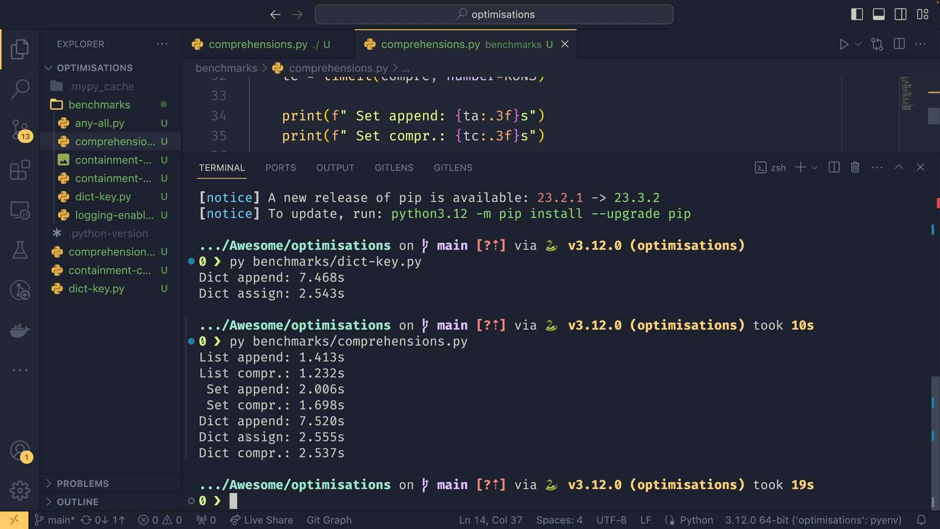
# - Highlight the list, set and dict append versus comprehension timings in the terminal output
pyautogui.moveTo(261, 358); pyautogui.dragTo(365, 374)
pyautogui.click(353, 375)
pyautogui.moveTo(292, 357); pyautogui.dragTo(343, 358)
pyautogui.click(355, 390)
pyautogui.moveTo(199, 389); pyautogui.dragTo(346, 405)
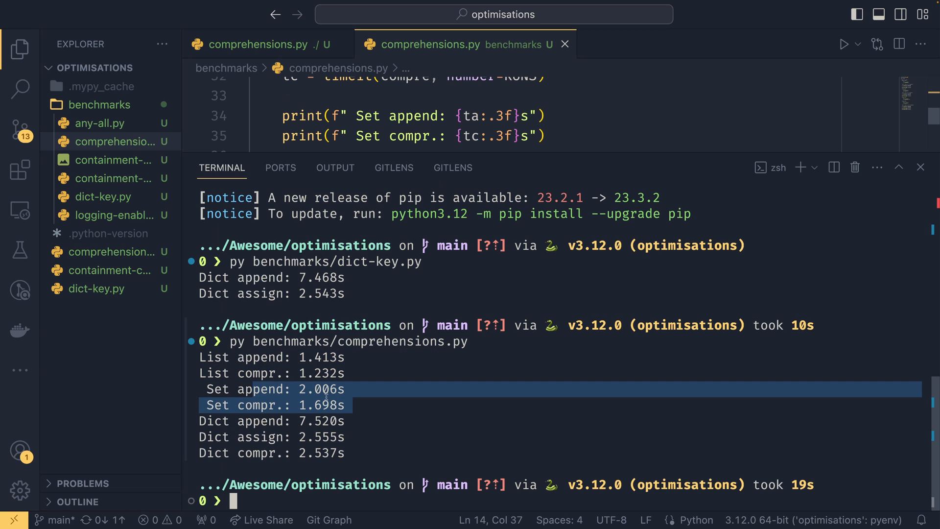
pyautogui.click(345, 404)
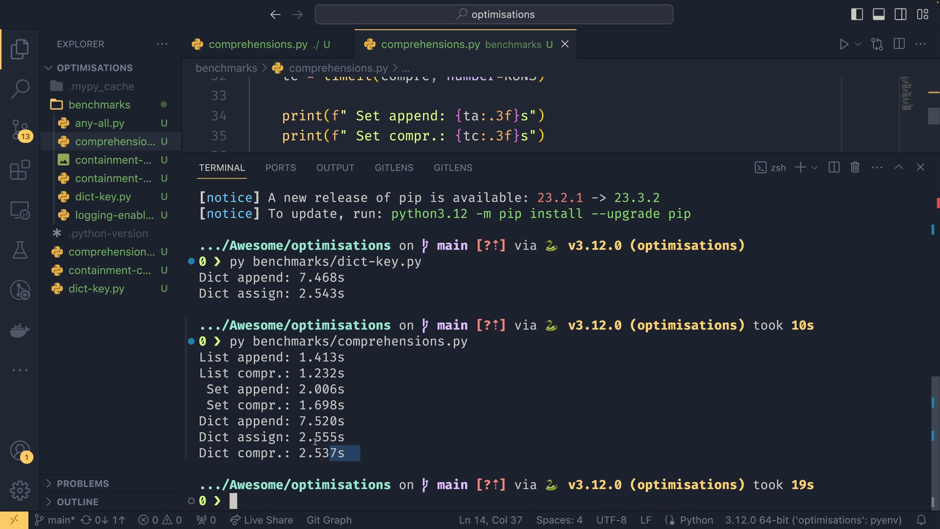
pyautogui.moveTo(364, 452); pyautogui.dragTo(213, 436)
pyautogui.click(422, 458)
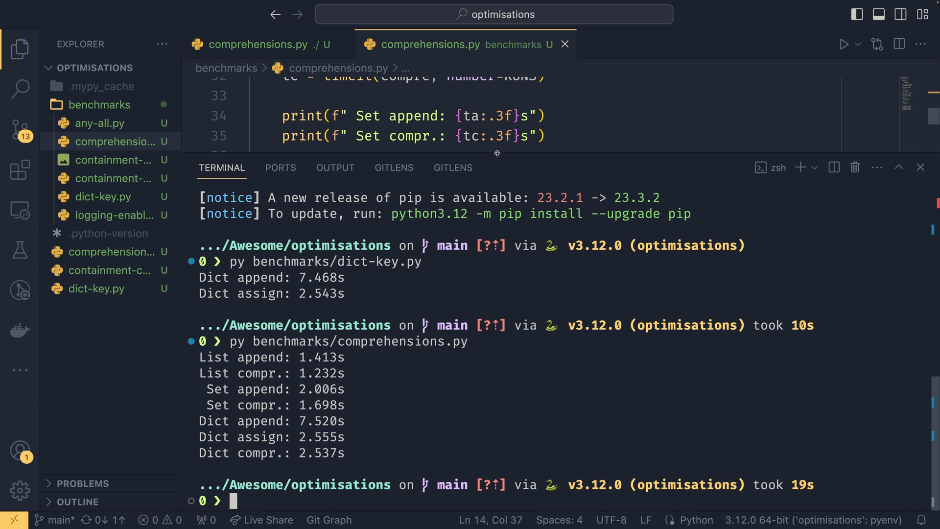
# - With a smaller terminal, point out the dict append, assign and 2.537s compr. timings
pyautogui.moveTo(499, 152); pyautogui.dragTo(502, 338)
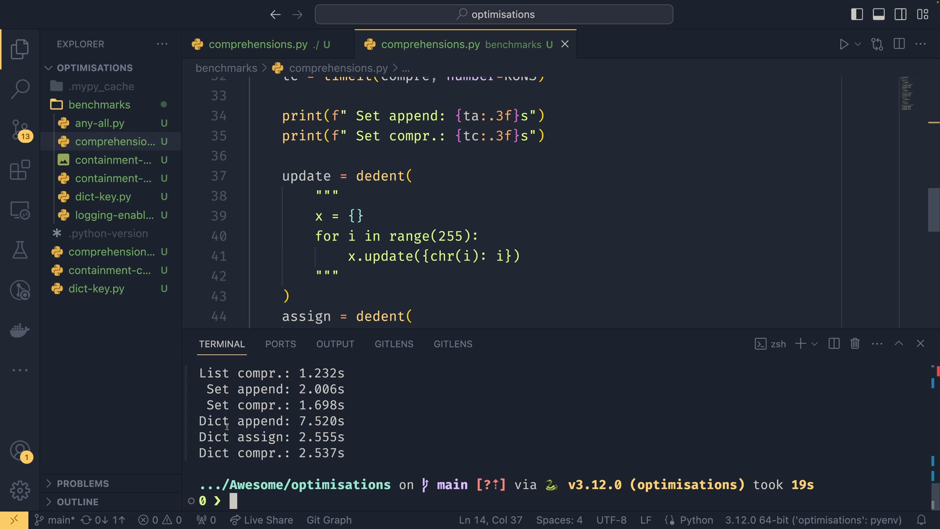
pyautogui.moveTo(221, 420); pyautogui.dragTo(324, 421)
pyautogui.click(345, 424)
pyautogui.moveTo(345, 454); pyautogui.dragTo(237, 452)
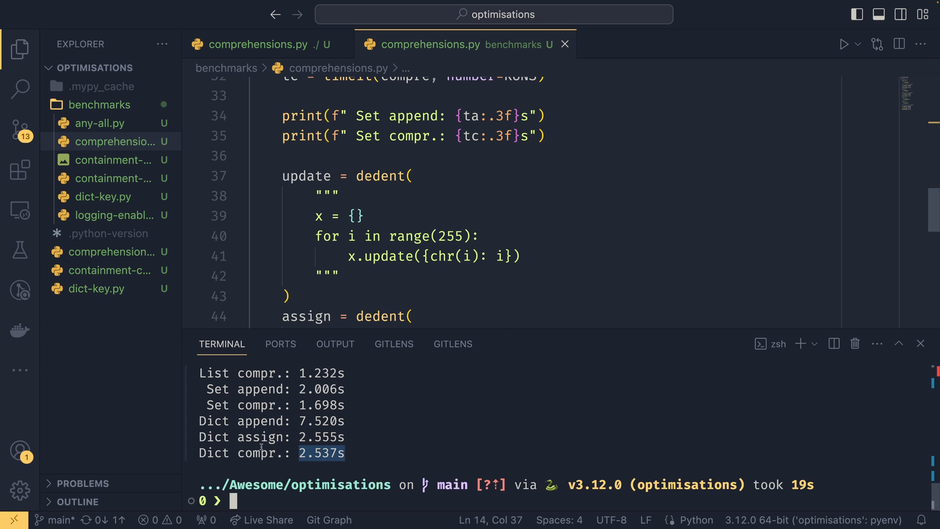
pyautogui.click(274, 439)
pyautogui.moveTo(330, 438); pyautogui.dragTo(351, 455)
pyautogui.click(372, 453)
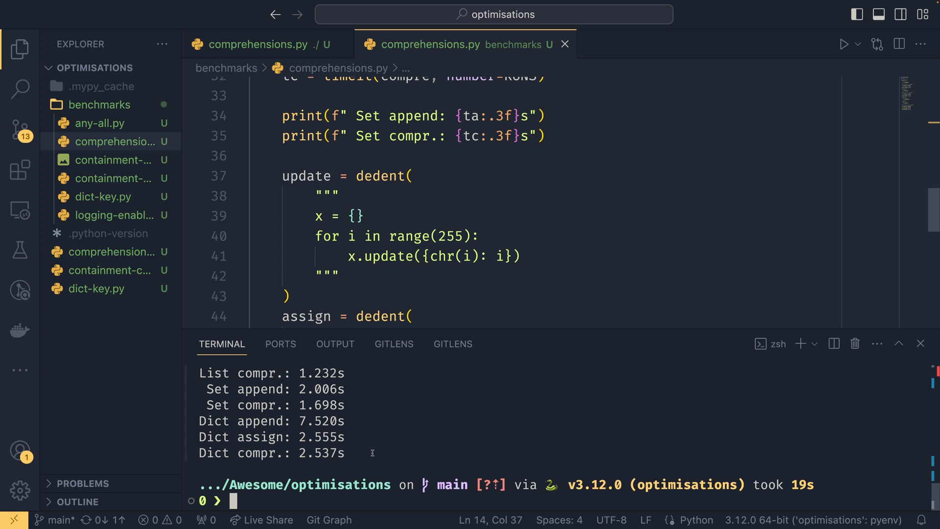
# - Return to the scratch comprehensions.py with the terminal hidden and review the line 6 dict comprehension
pyautogui.hotkey('ctrl', 'j')
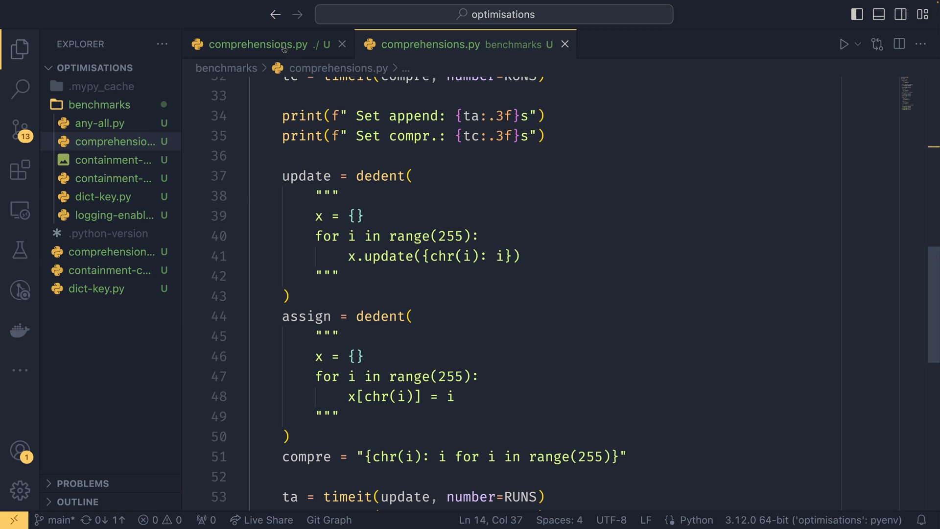
pyautogui.click(258, 44)
pyautogui.moveTo(540, 187); pyautogui.dragTo(248, 188)
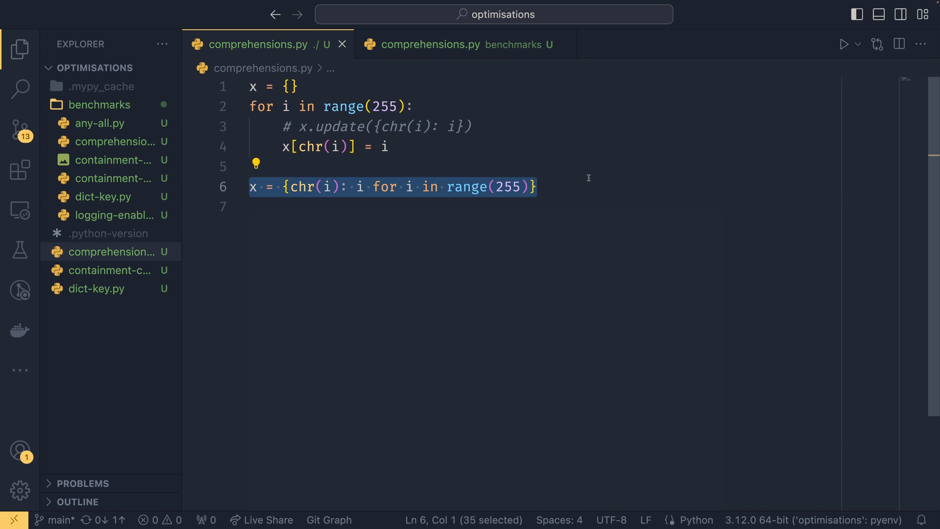
pyautogui.click(558, 187)
pyautogui.moveTo(540, 187); pyautogui.dragTo(249, 188)
pyautogui.click(567, 200)
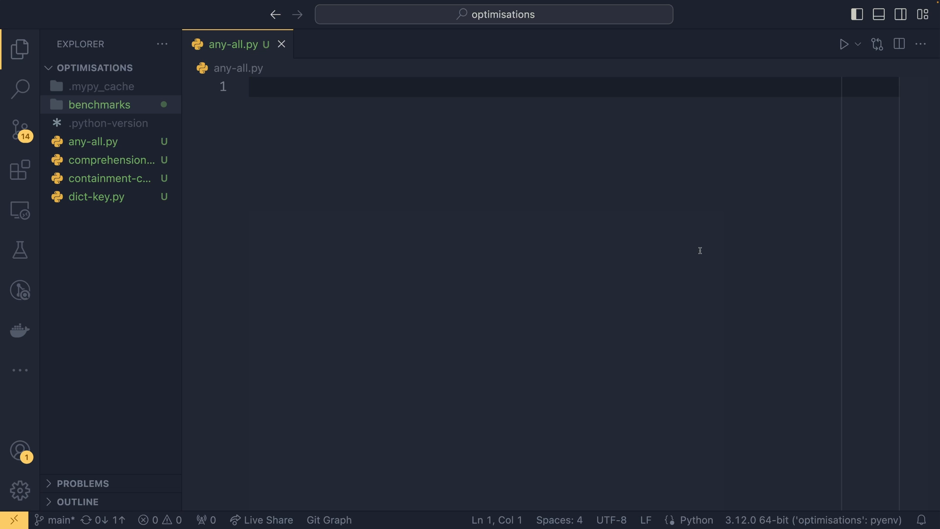
pyautogui.write('number =')
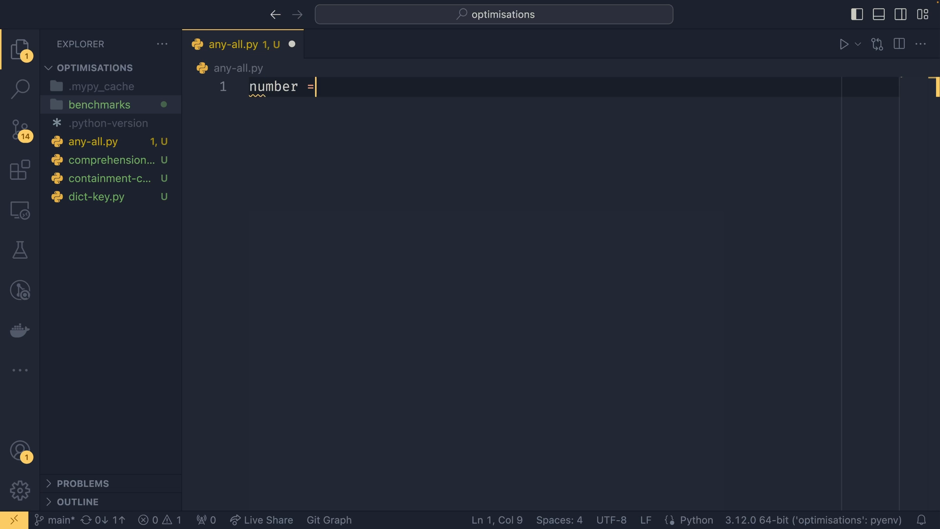
# - Write numbers = [i for i in range(10)] in any-all.py, save it, and leave blank lines for the next statement
pyautogui.press('BackSpace')
pyautogui.press('BackSpace')
pyautogui.write('s = [i fo')
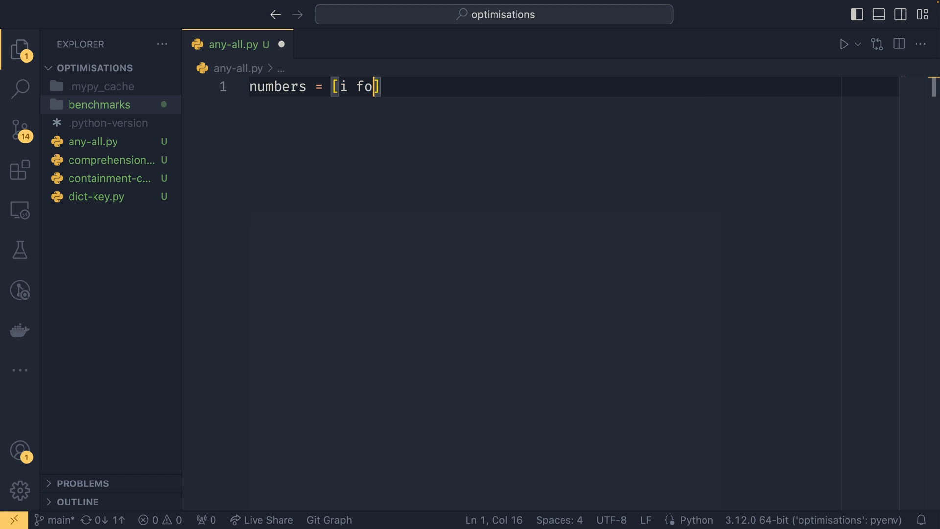
pyautogui.write('r in')
pyautogui.press('BackSpace')
pyautogui.write('in range(')
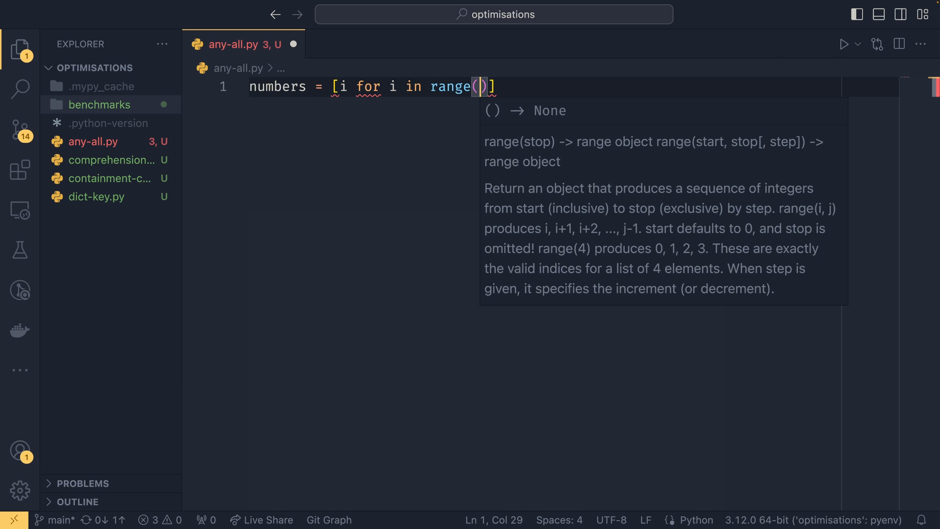
pyautogui.write('10')
pyautogui.press('End')
pyautogui.press('Return')
pyautogui.hotkey('ctrl', 's')
pyautogui.press('End')
pyautogui.press('Return')
pyautogui.press('Return')
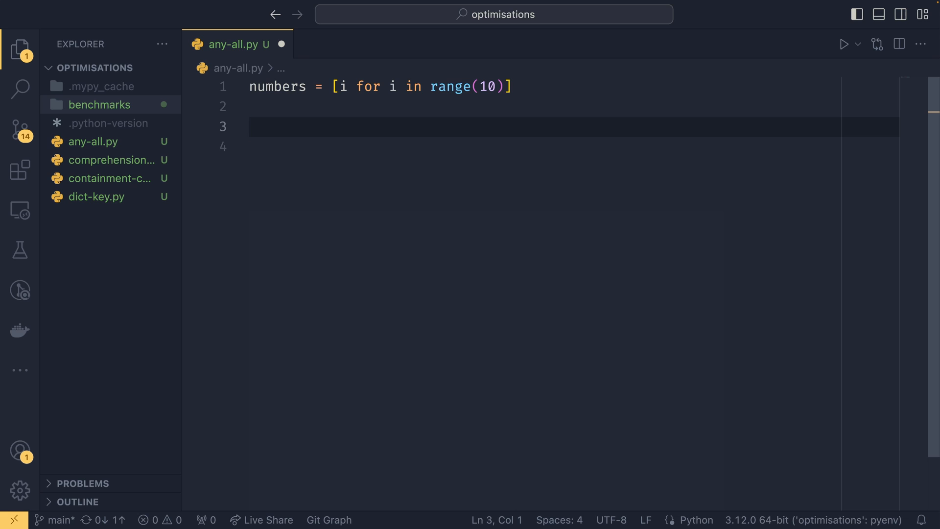
pyautogui.write('if any(')
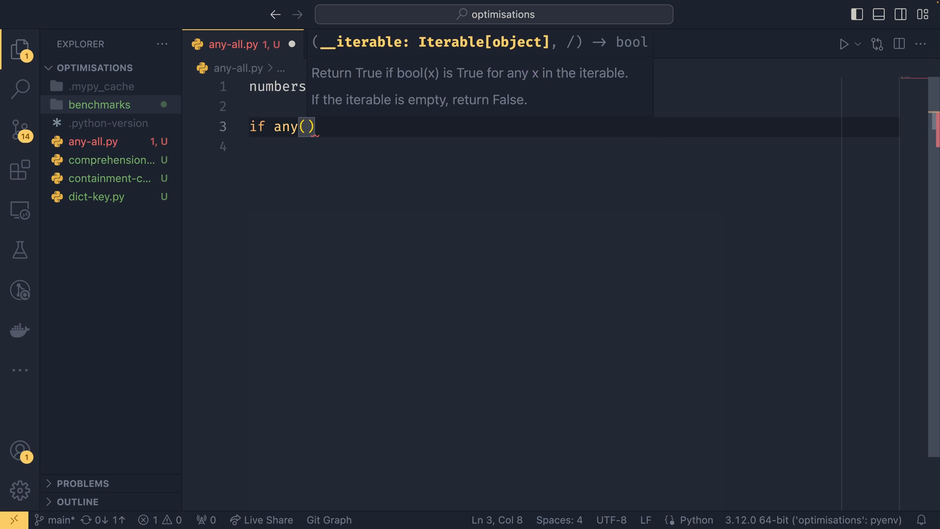
pyautogui.write('i ')
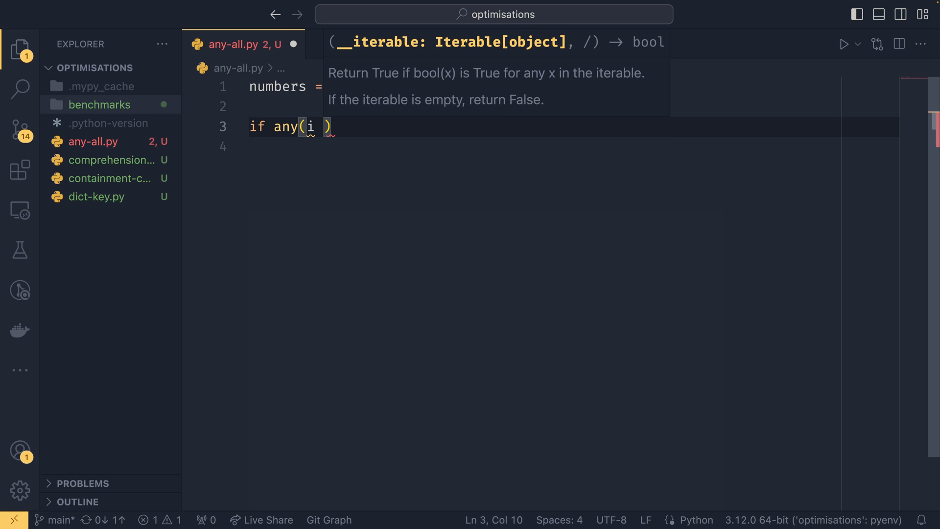
pyautogui.write('% 2 ==')
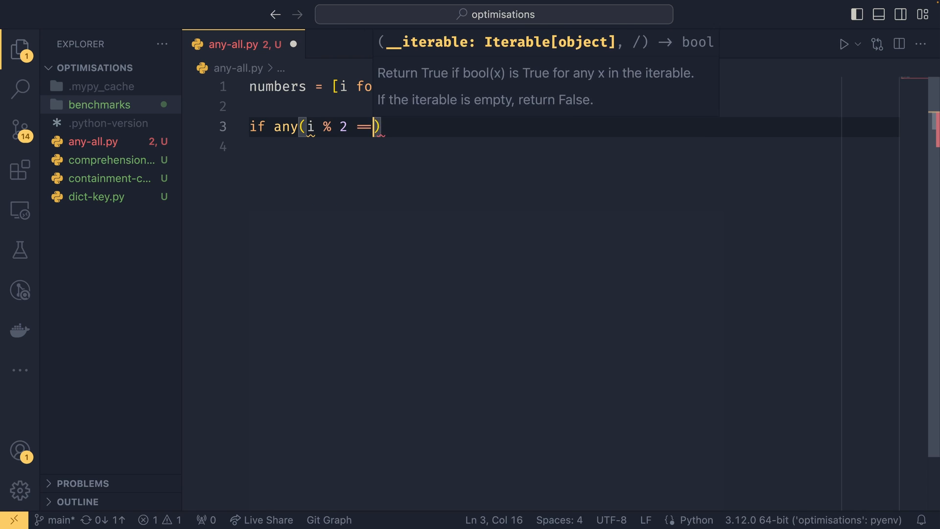
pyautogui.write(' 0 for i  ')
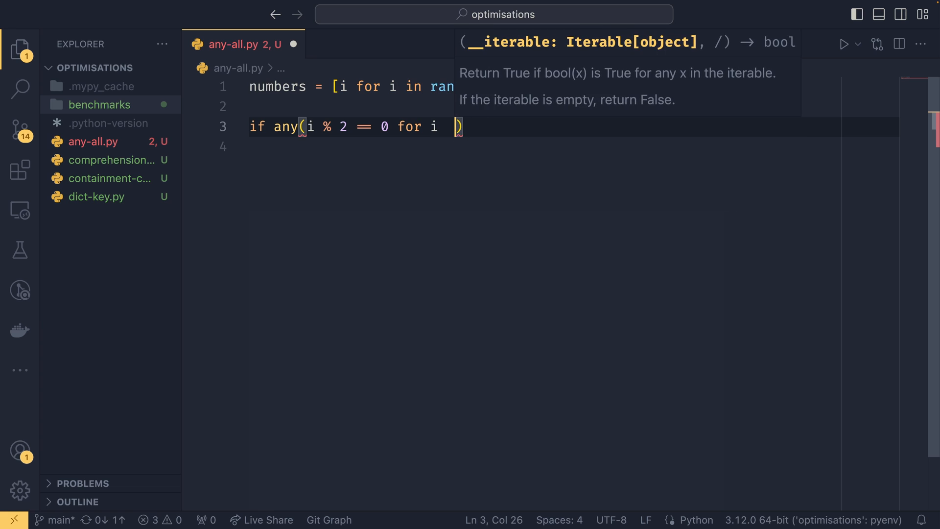
pyautogui.write('in numbers)')
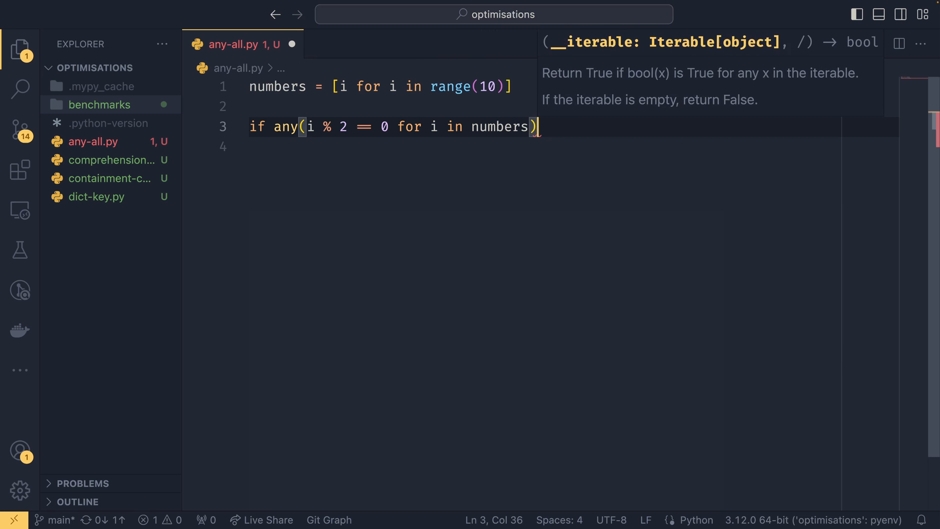
pyautogui.write(':')
# - Finish the if any(i % 2 == 0 for i in numbers) placeholder block, save, and start a new block below
pyautogui.press('Return')
pyautogui.write('...')
pyautogui.hotkey('ctrl', 's')
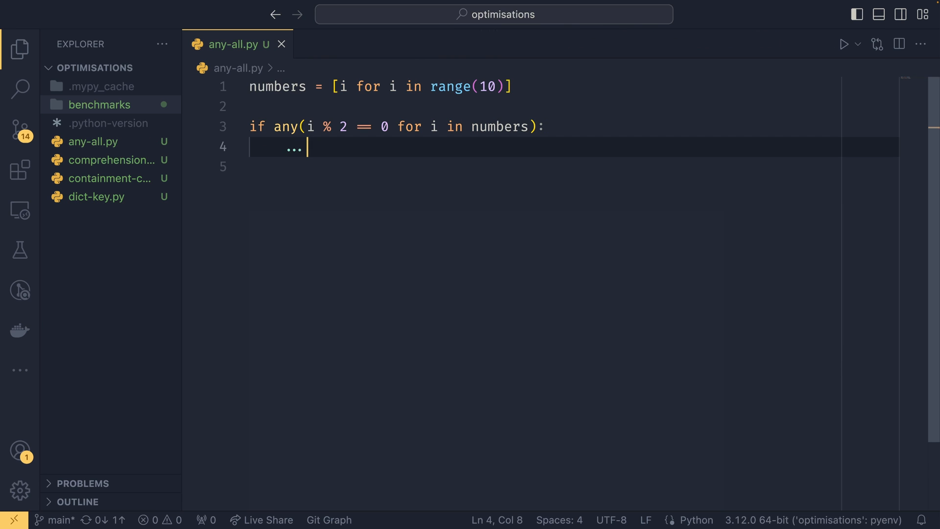
pyautogui.press('Up')
pyautogui.hotkey('ctrl', 'Left')
pyautogui.hotkey('ctrl', 'Left')
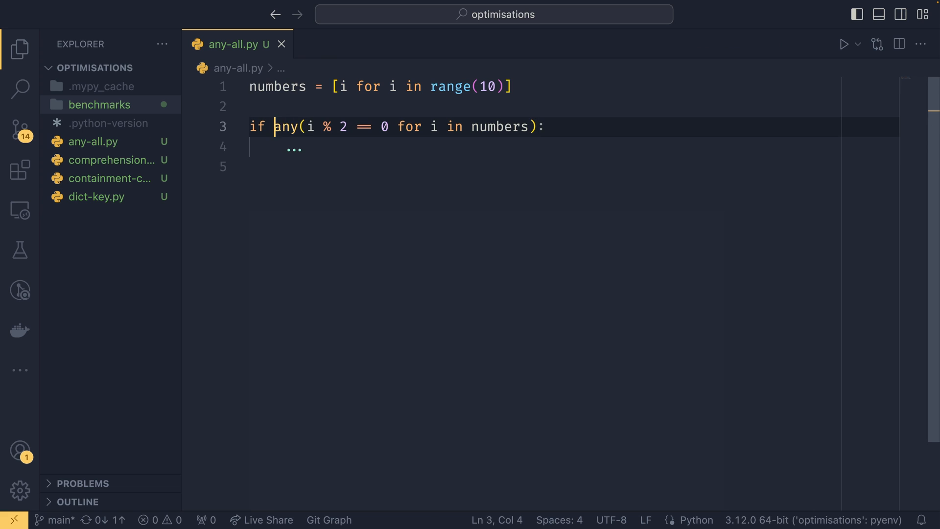
pyautogui.hotkey('shift', 'End')
pyautogui.press('Down')
pyautogui.press('Down')
pyautogui.press('Return')
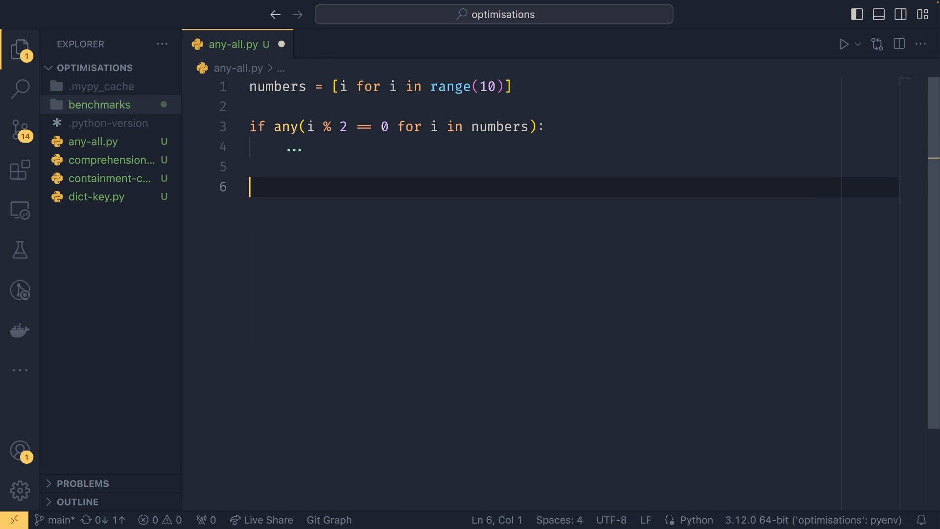
pyautogui.press('Return')
pyautogui.write('def c')
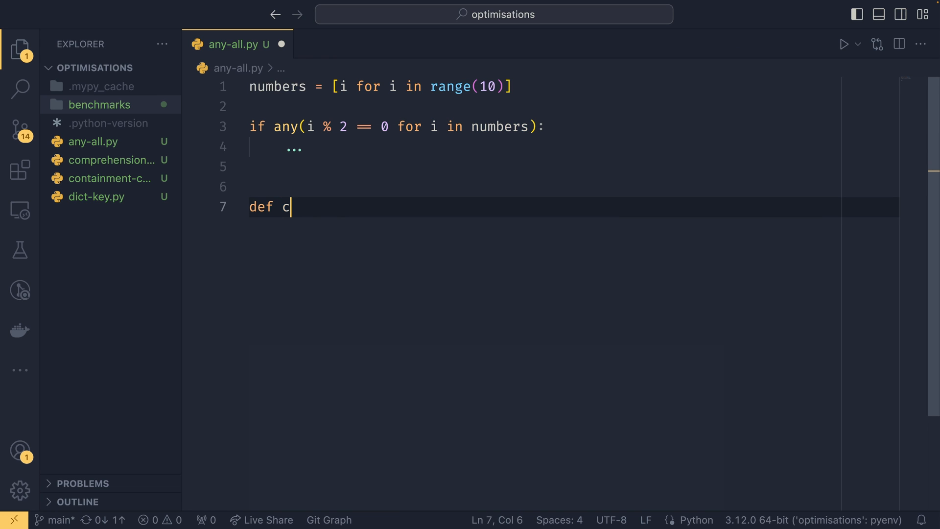
pyautogui.write('ustom_any(')
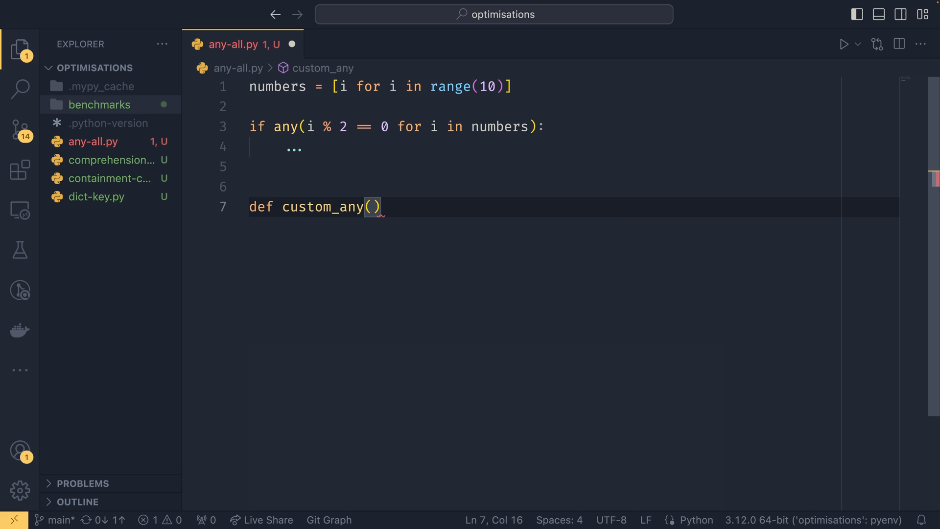
pyautogui.write('seq)')
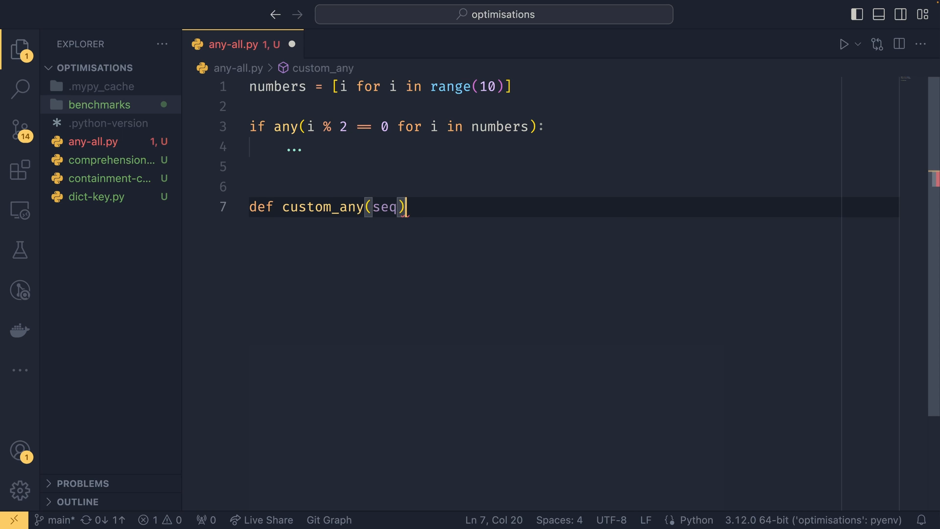
pyautogui.write(':')
# - Define custom_any(seq) looping to return True when i % 2 == 0, otherwise return False
pyautogui.press('Return')
pyautogui.write('for i in ')
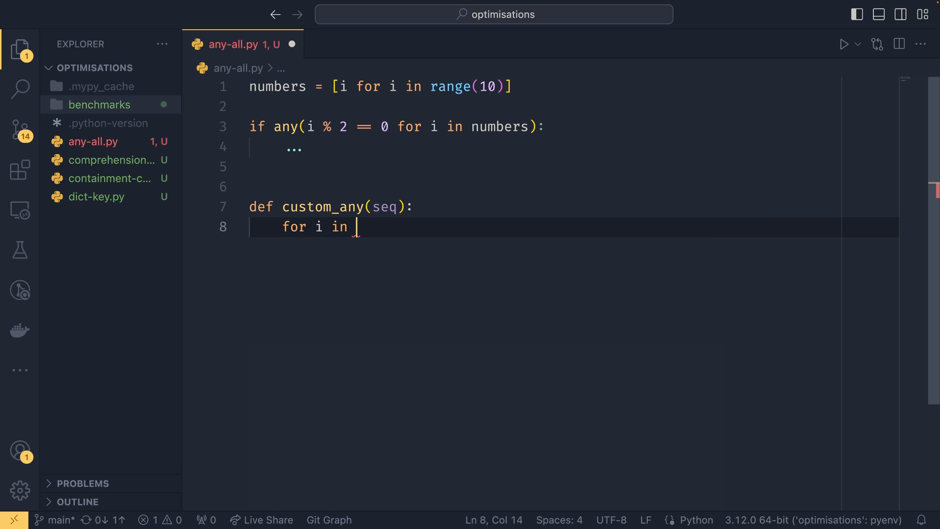
pyautogui.write('seq:')
pyautogui.press('Return')
pyautogui.write('if ')
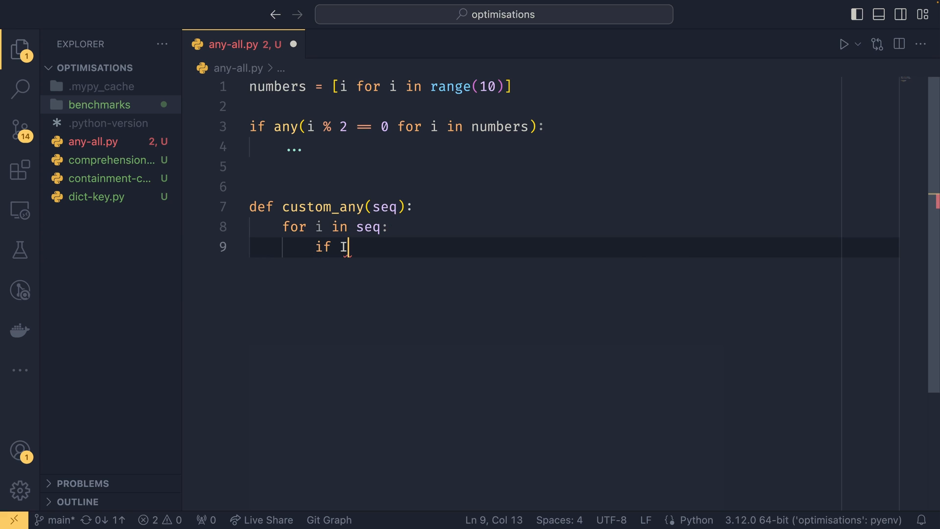
pyautogui.write('i % 2')
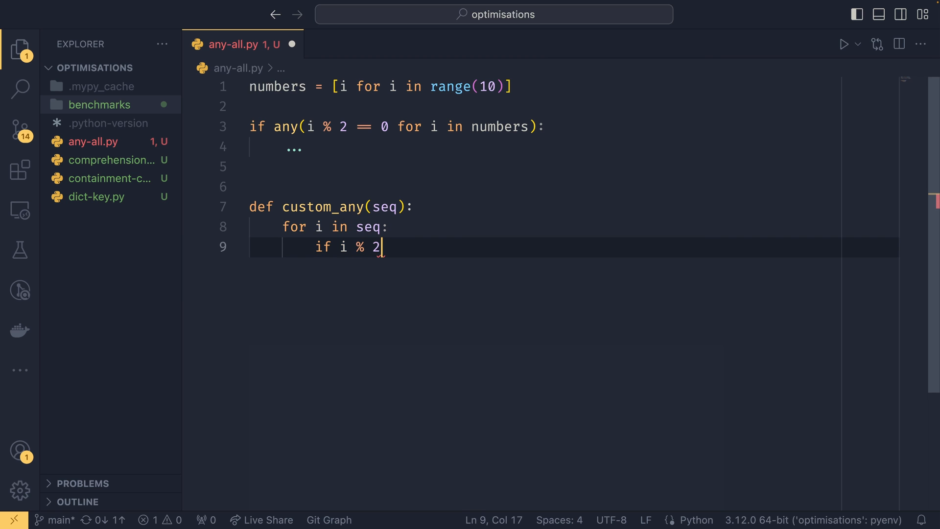
pyautogui.write(' == 0:')
pyautogui.press('Return')
pyautogui.write('re')
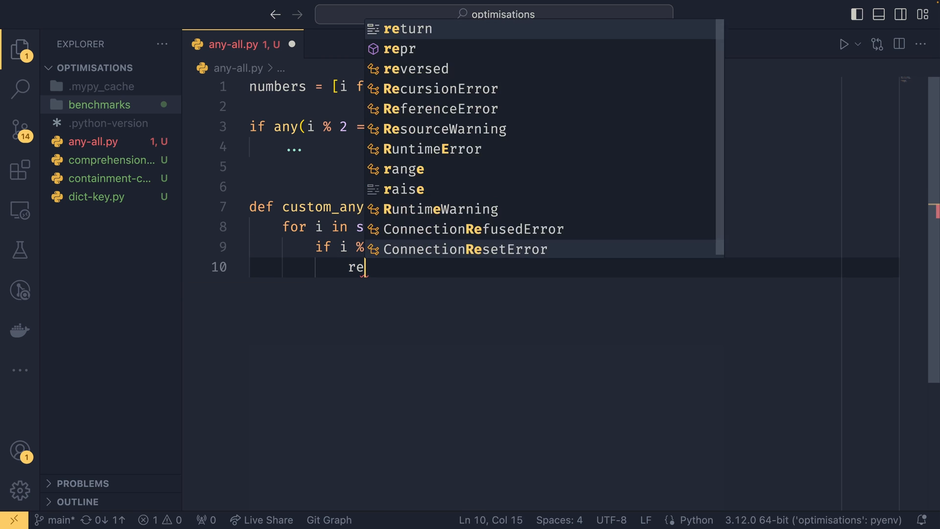
pyautogui.write('turn tTrue')
pyautogui.press('Return')
pyautogui.press('Return')
pyautogui.press('BackSpace')
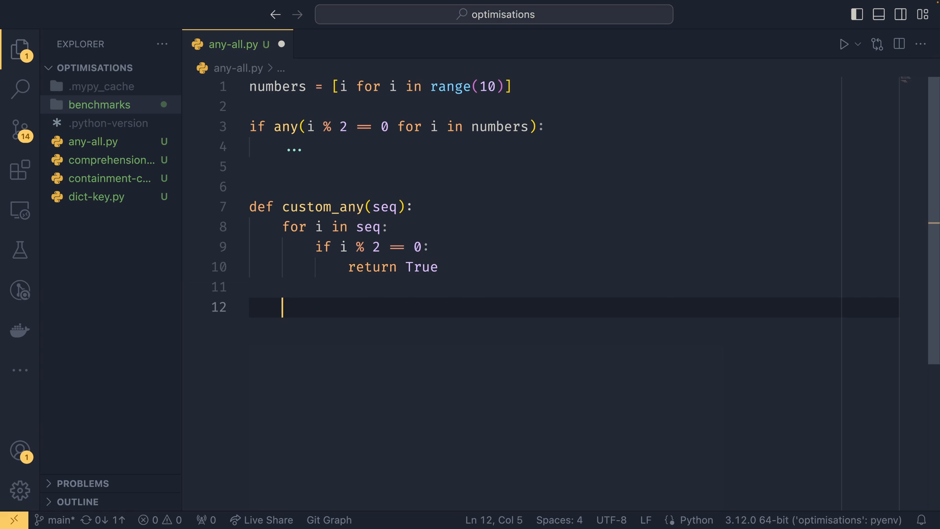
pyautogui.write('return False')
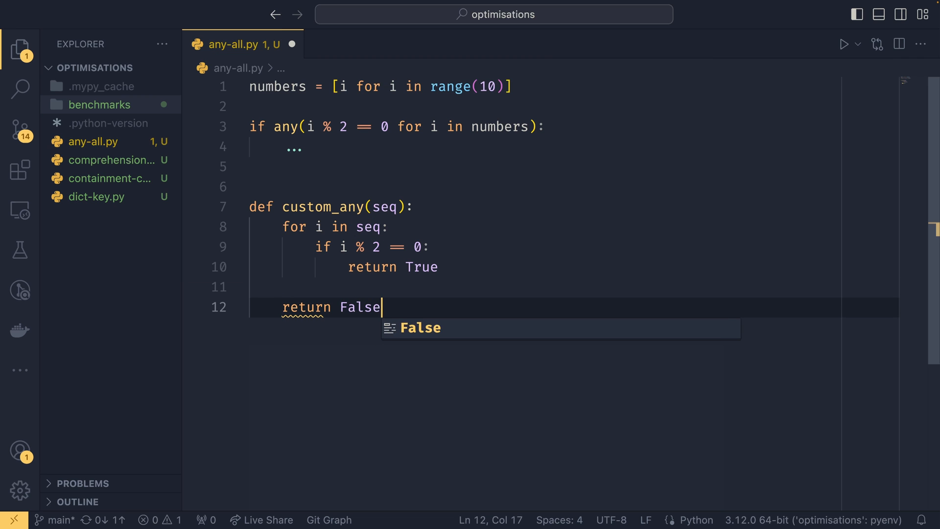
pyautogui.press('Return')
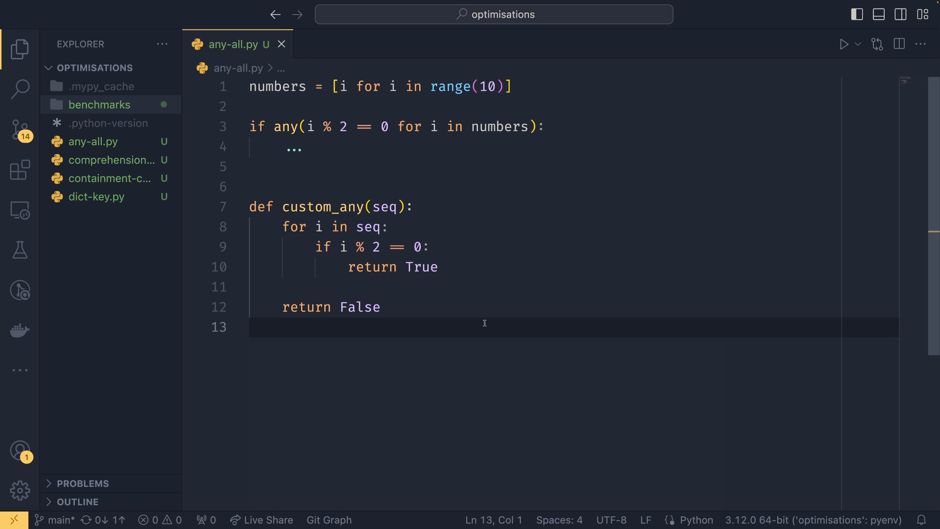
# - Review custom_any: the even-number condition, return True and the final return False
pyautogui.moveTo(382, 307); pyautogui.dragTo(249, 207)
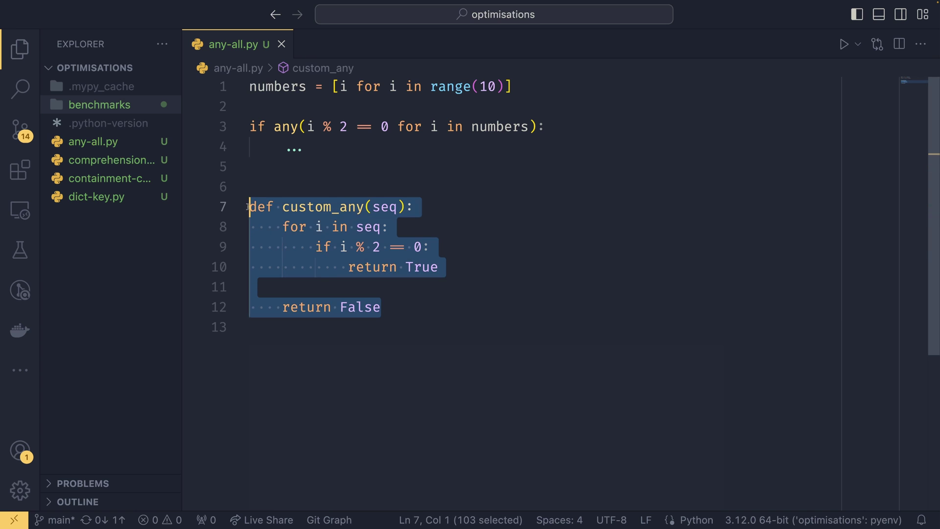
pyautogui.click(394, 311)
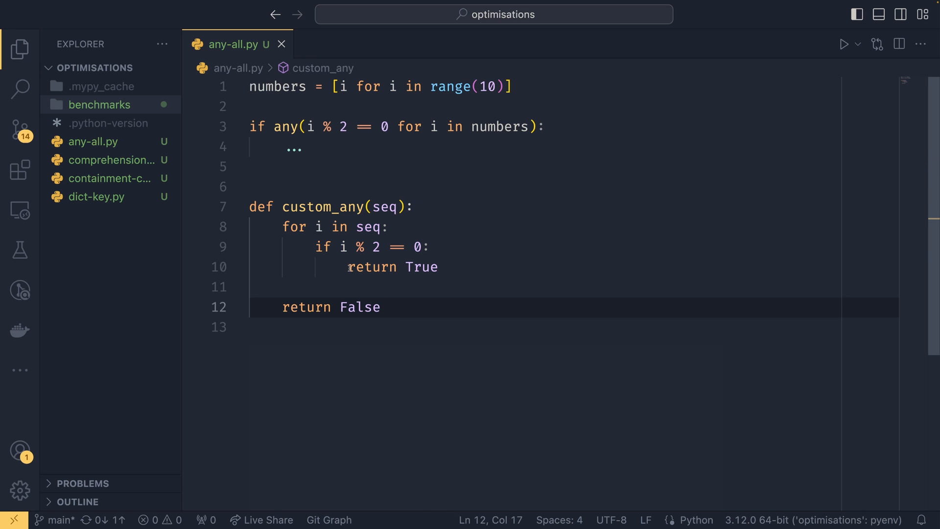
pyautogui.moveTo(348, 267); pyautogui.dragTo(441, 267)
pyautogui.click(441, 268)
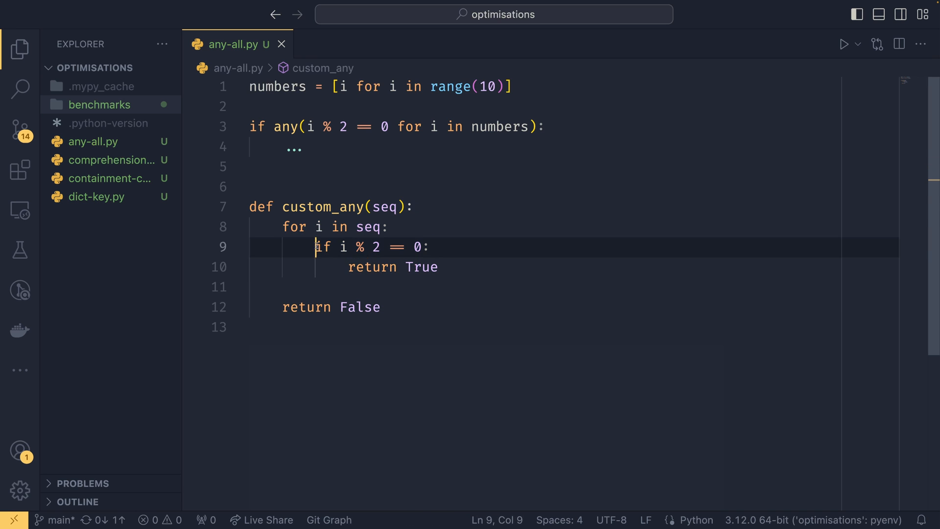
pyautogui.moveTo(316, 247)
pyautogui.mouseDown()
pyautogui.moveTo(432, 247)
pyautogui.moveTo(341, 248)
pyautogui.mouseUp()
pyautogui.click(444, 250)
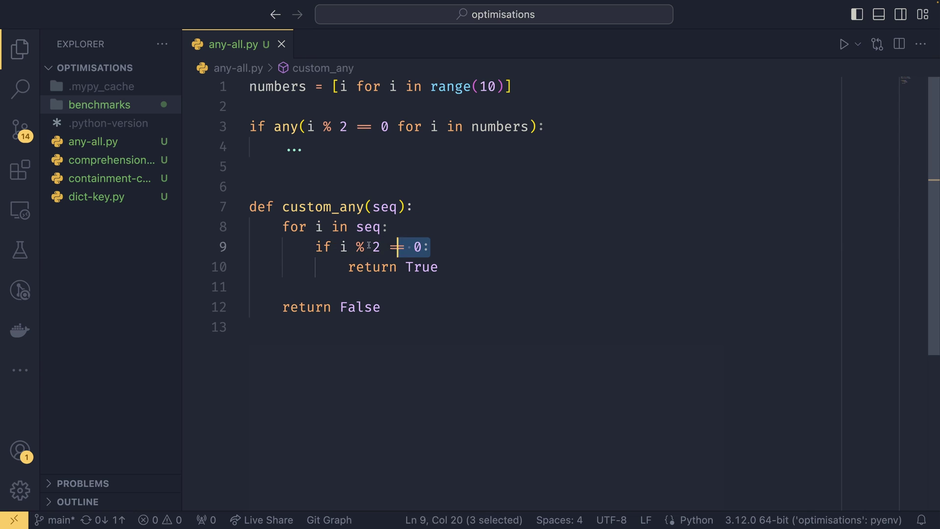
pyautogui.click(425, 248)
pyautogui.click(445, 264)
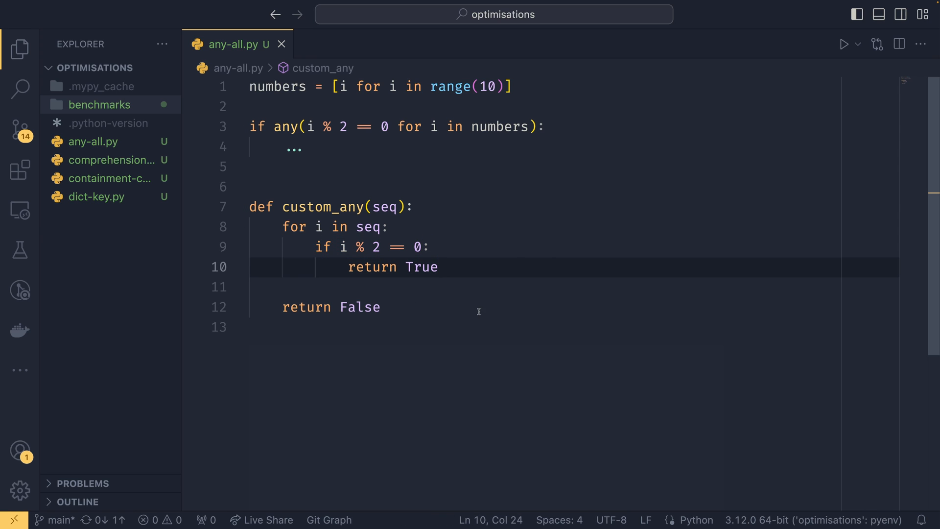
pyautogui.moveTo(382, 307); pyautogui.dragTo(285, 307)
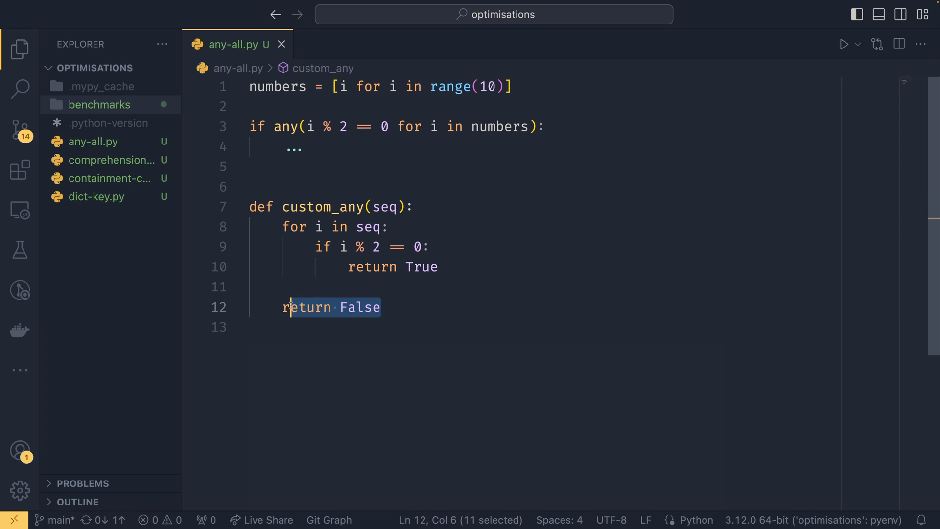
pyautogui.click(407, 308)
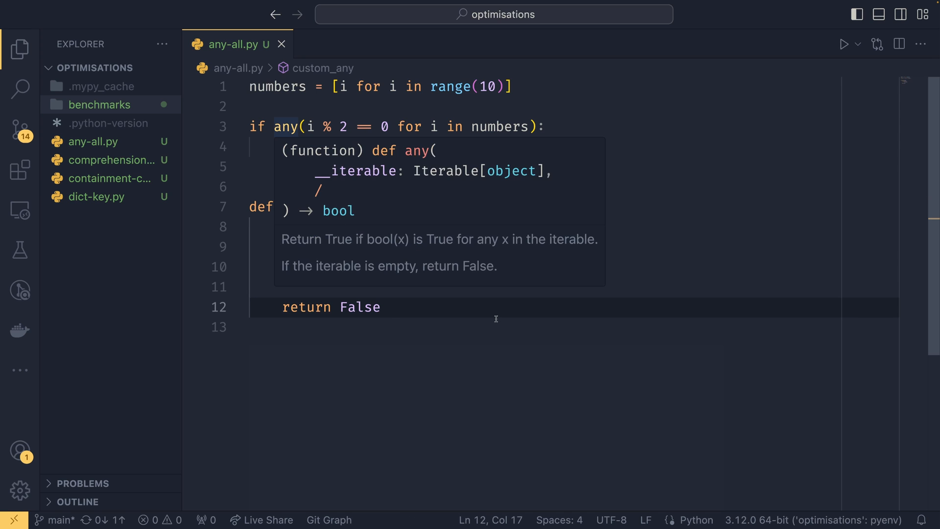
# - Run py benchmarks/any-all.py in an enlarged terminal showing builtin versus custom any/all timings
pyautogui.hotkey('ctrl', '`')
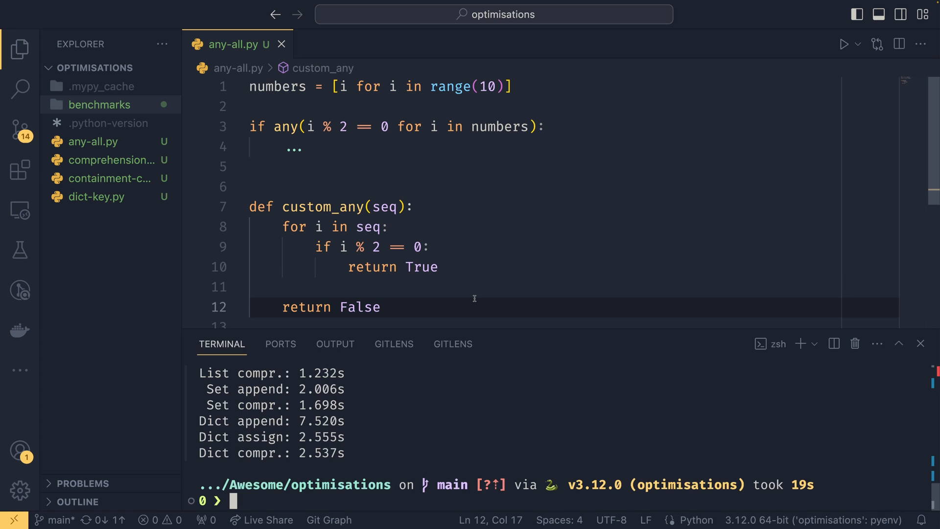
pyautogui.write('py benchmarks/any-all.py')
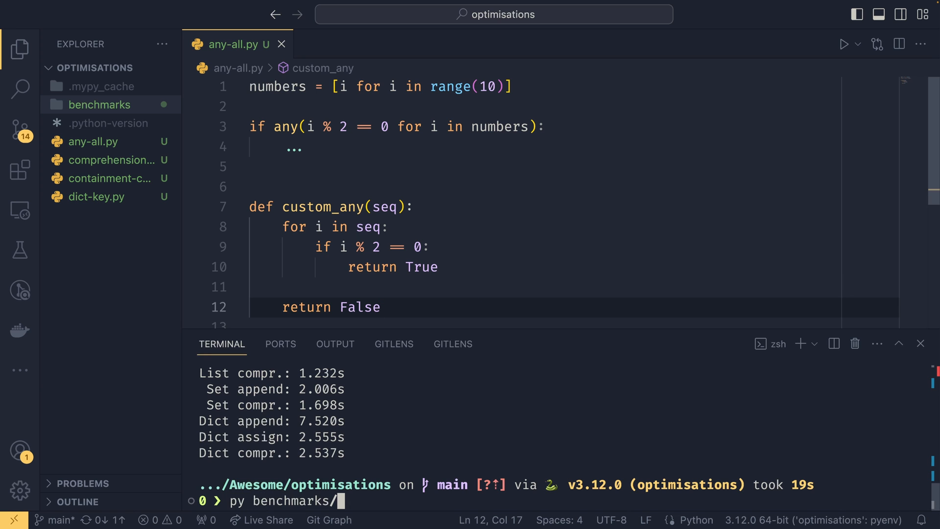
pyautogui.press('Return')
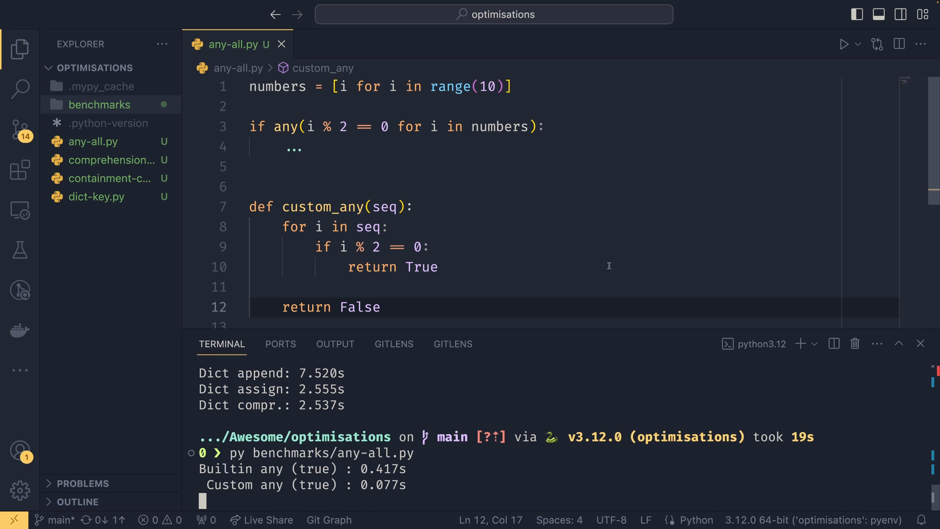
pyautogui.moveTo(513, 327); pyautogui.dragTo(523, 195)
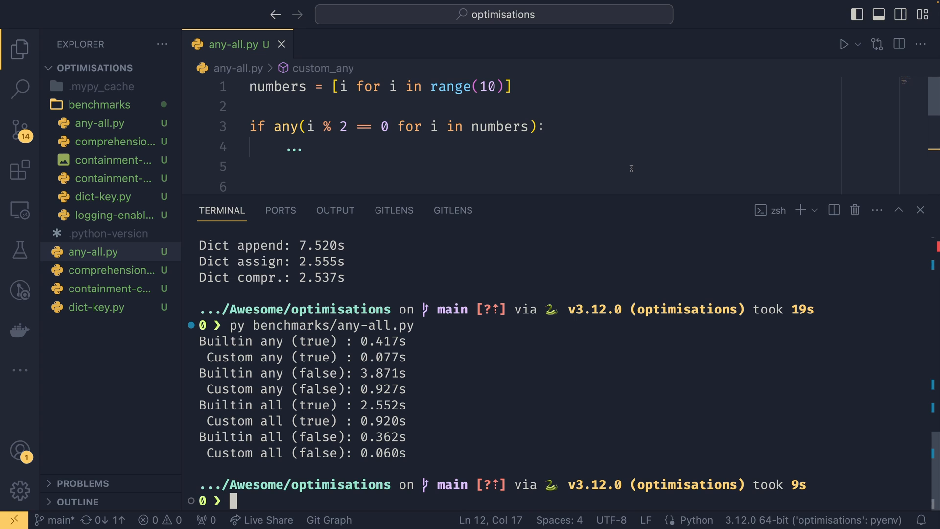
pyautogui.scroll(-3, 506, 146)
pyautogui.scroll(3, 441, 147)
pyautogui.scroll(-3, 411, 154)
# - Point out the if/return True lines and the any() expression in the any-all code
pyautogui.moveTo(439, 160); pyautogui.dragTo(316, 139)
pyautogui.click(434, 138)
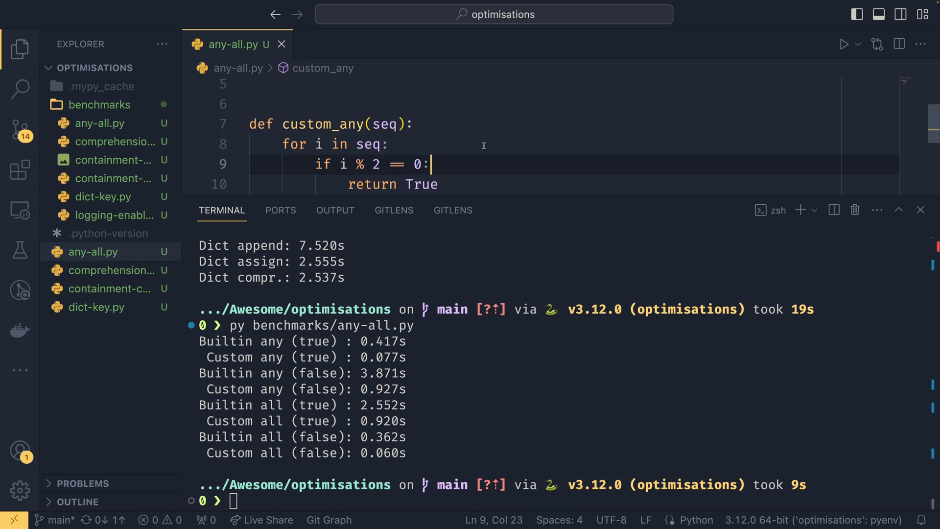
pyautogui.scroll(3, 495, 146)
pyautogui.moveTo(538, 126)
pyautogui.mouseDown()
pyautogui.moveTo(273, 126)
pyautogui.moveTo(543, 126)
pyautogui.mouseUp()
pyautogui.click(338, 126)
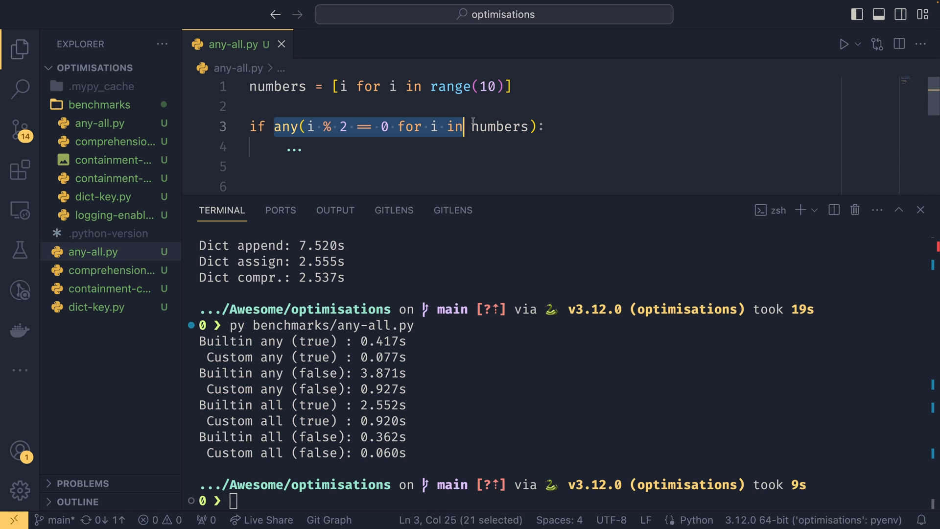
pyautogui.click(563, 125)
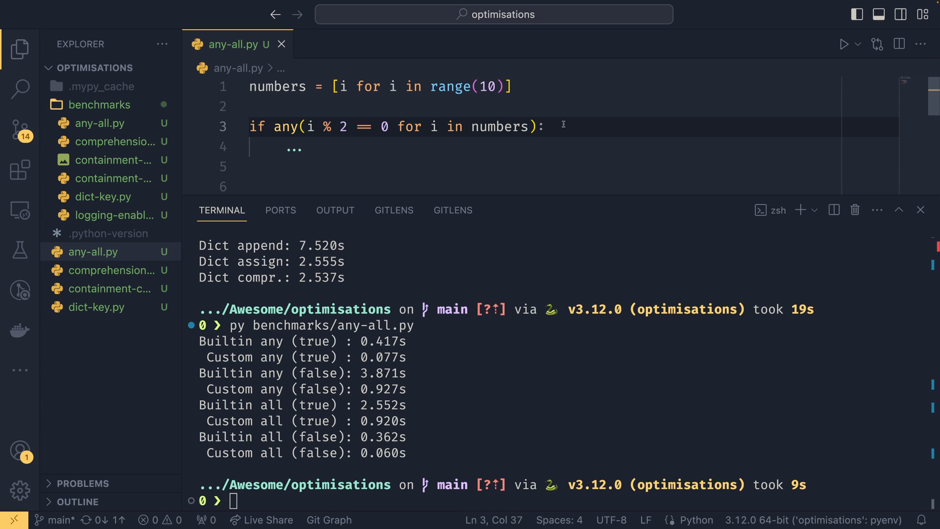
# - Highlight the any (false) 3.871s vs 0.927s, all (true) and custom all timing results
pyautogui.moveTo(415, 388)
pyautogui.mouseDown()
pyautogui.moveTo(232, 373)
pyautogui.moveTo(408, 390)
pyautogui.moveTo(206, 390)
pyautogui.mouseUp()
pyautogui.click(214, 375)
pyautogui.click(413, 392)
pyautogui.click(408, 392)
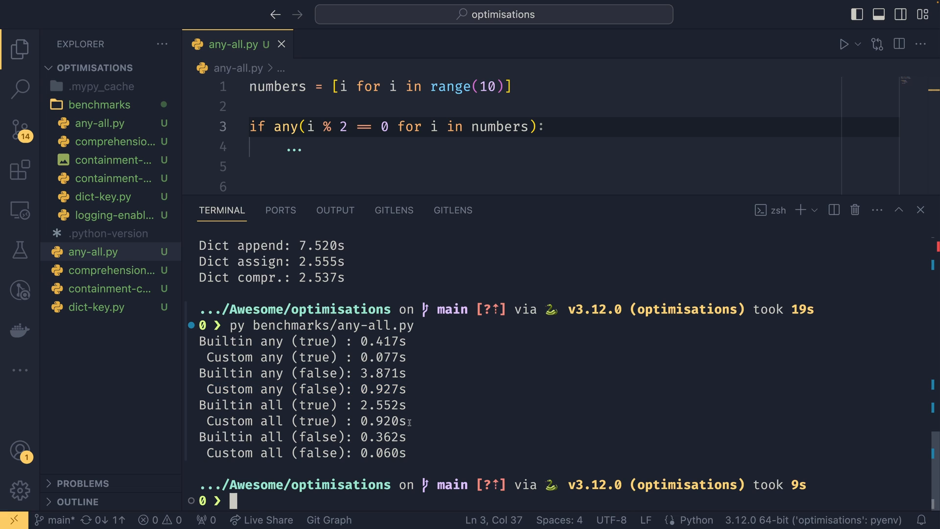
pyautogui.moveTo(410, 420); pyautogui.dragTo(200, 404)
pyautogui.click(372, 425)
pyautogui.moveTo(405, 454); pyautogui.dragTo(200, 421)
pyautogui.click(372, 445)
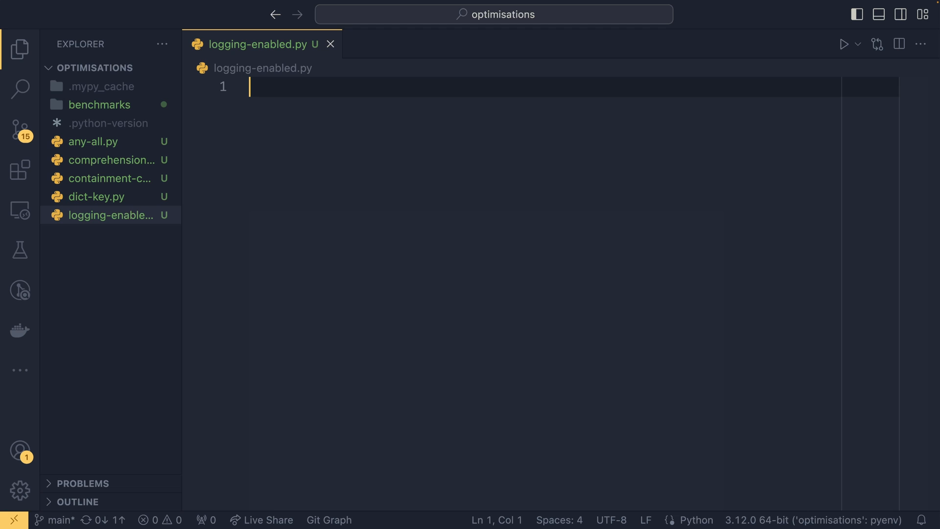
pyautogui.write('import logging')
# - Import logging and time at the top of logging-enabled.py with blank lines below
pyautogui.press('Return')
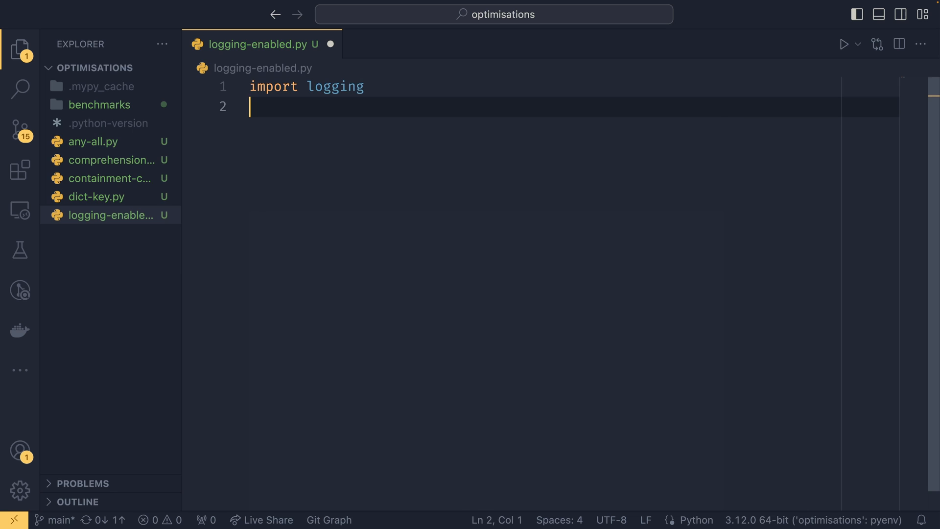
pyautogui.write('impoty time')
pyautogui.press('BackSpace')
pyautogui.press('BackSpace')
pyautogui.press('BackSpace')
pyautogui.press('BackSpace')
pyautogui.press('BackSpace')
pyautogui.write('rt')
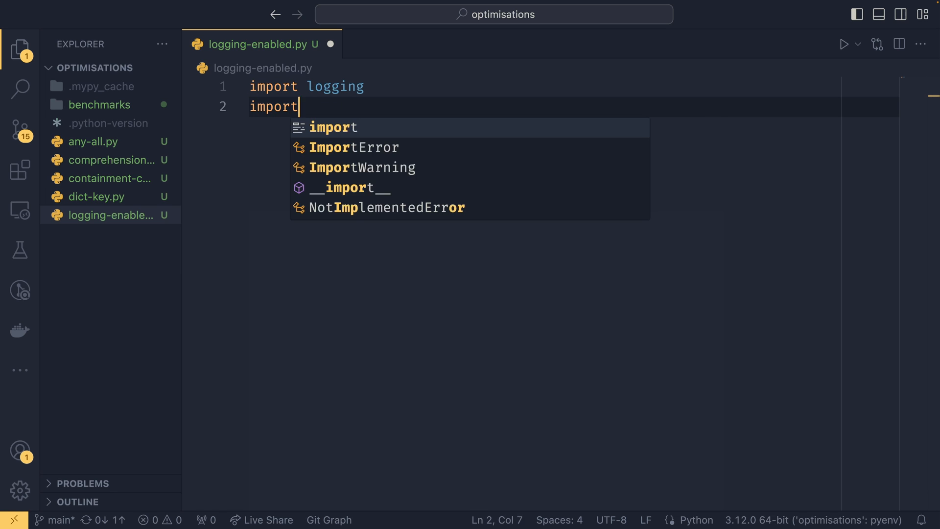
pyautogui.write(' timre')
pyautogui.press('BackSpace')
pyautogui.press('BackSpace')
pyautogui.write('e')
pyautogui.press('Escape')
pyautogui.press('Return')
pyautogui.press('Return')
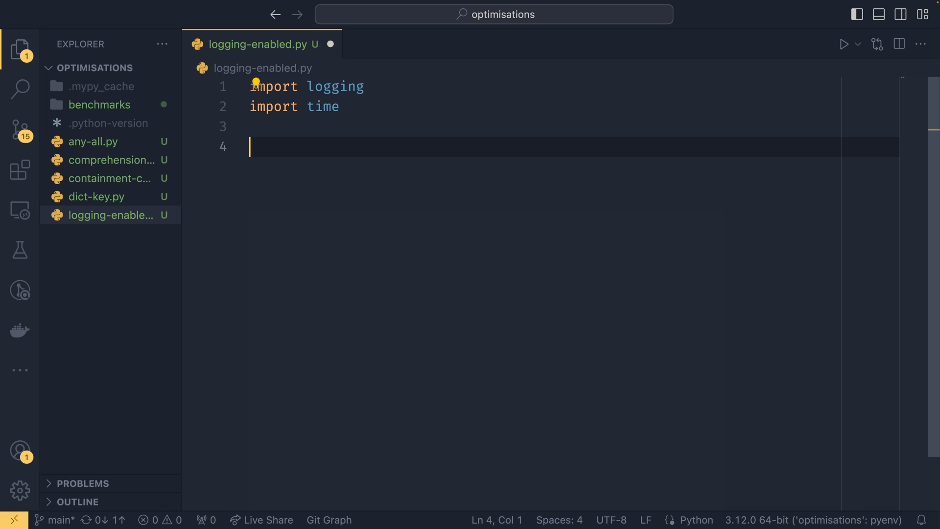
pyautogui.write('logging.')
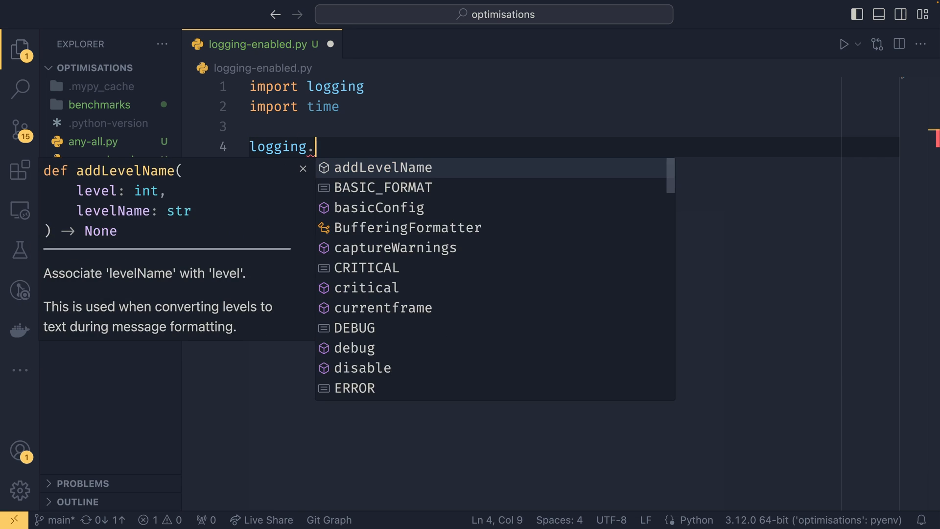
# - Add logging.basicConfig(logging.INFO) and start log = logging.getLogger via autocomplete
pyautogui.press('BackSpace')
pyautogui.write('= bas')
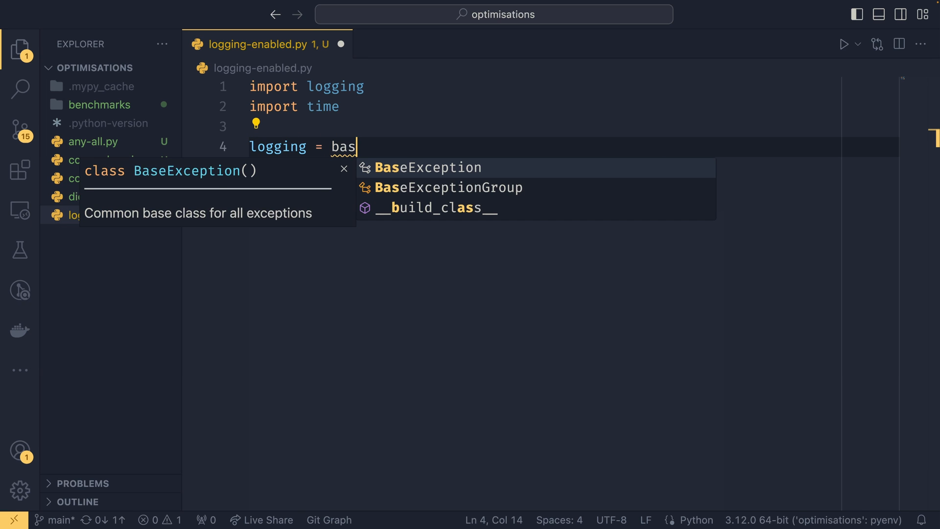
pyautogui.write('ic')
pyautogui.press('BackSpace')
pyautogui.press('BackSpace')
pyautogui.press('BackSpace')
pyautogui.press('BackSpace')
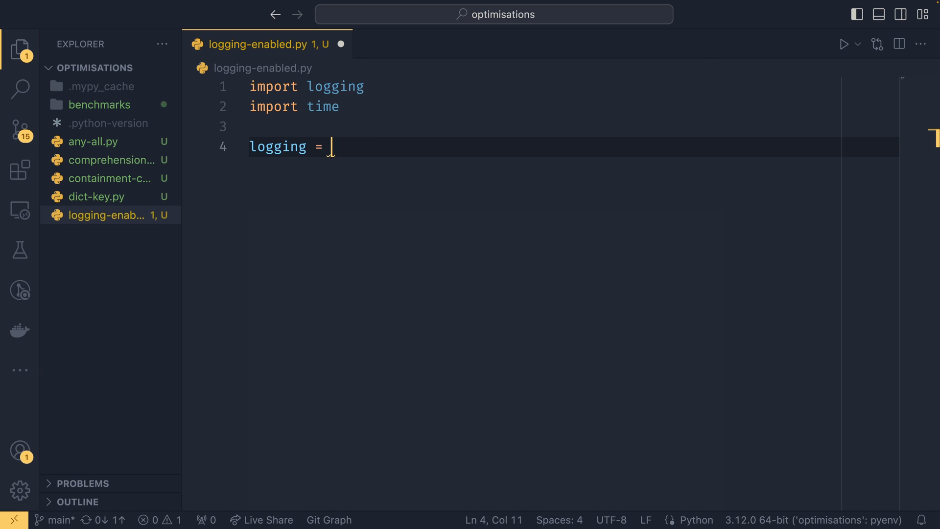
pyautogui.press('BackSpace')
pyautogui.press('BackSpace')
pyautogui.write('.ba')
pyautogui.press('Tab')
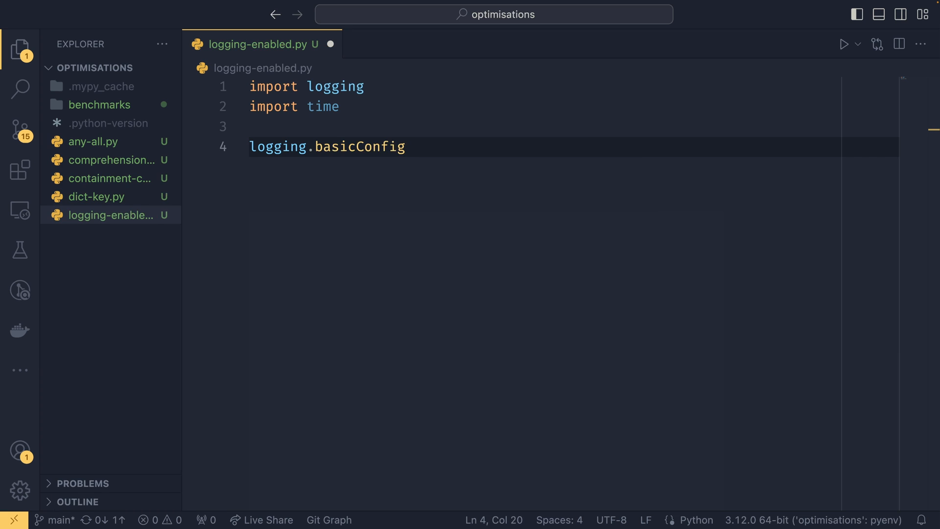
pyautogui.write('(logging')
pyautogui.press('BackSpace')
pyautogui.press('BackSpace')
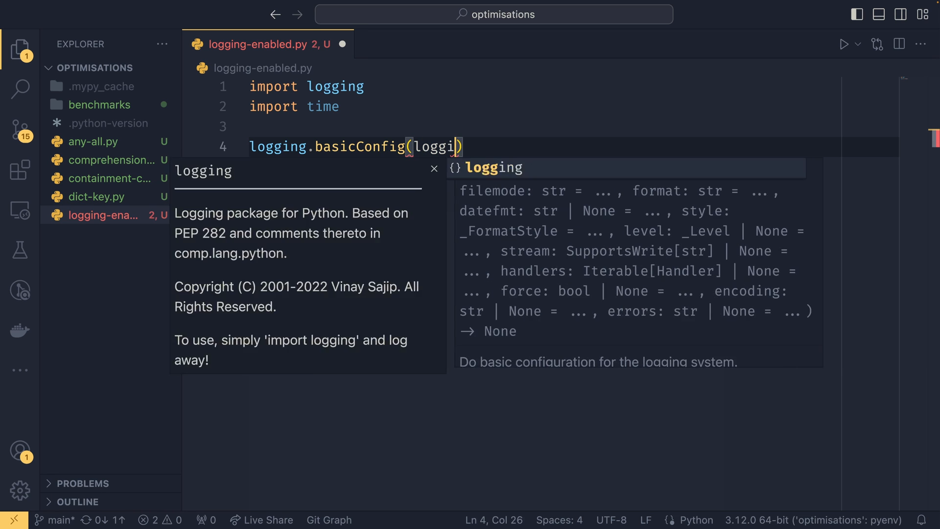
pyautogui.write('ng.INFO')
pyautogui.press('Escape')
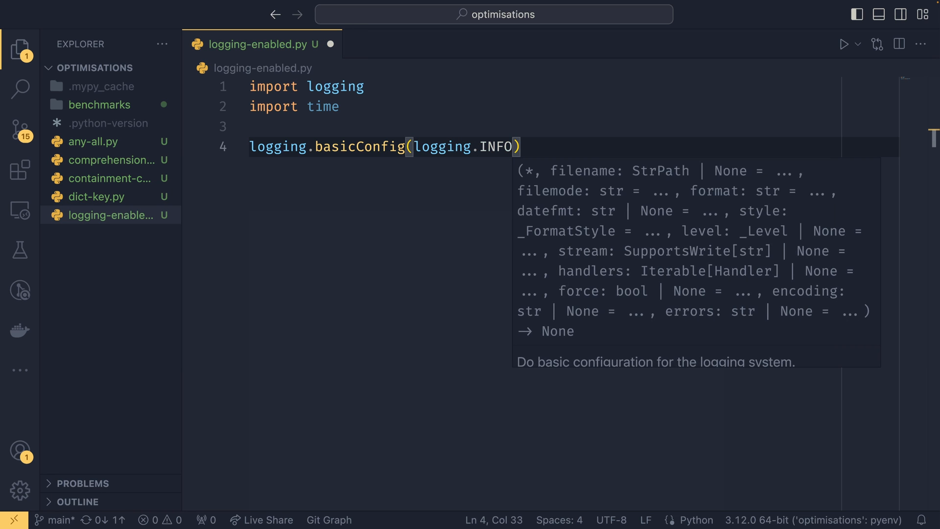
pyautogui.press('End')
pyautogui.press('Return')
pyautogui.write('log ')
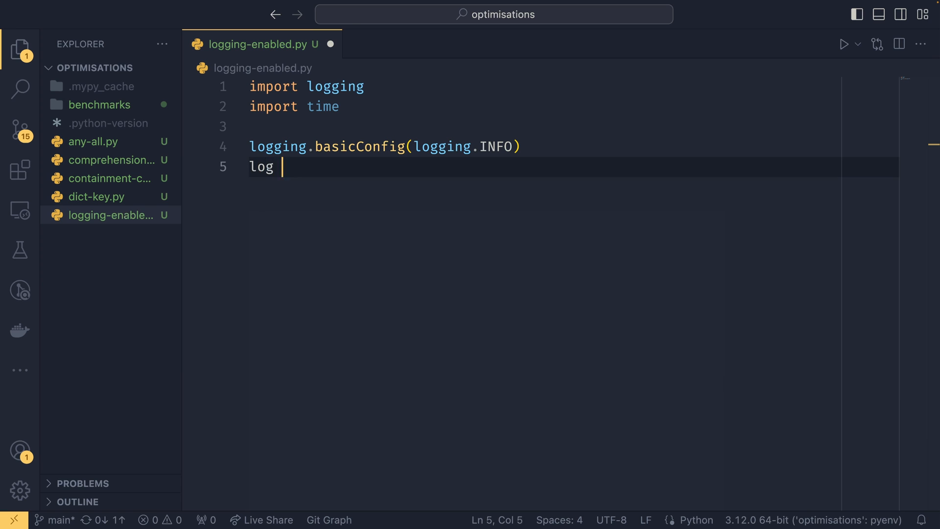
pyautogui.write('= logging.get')
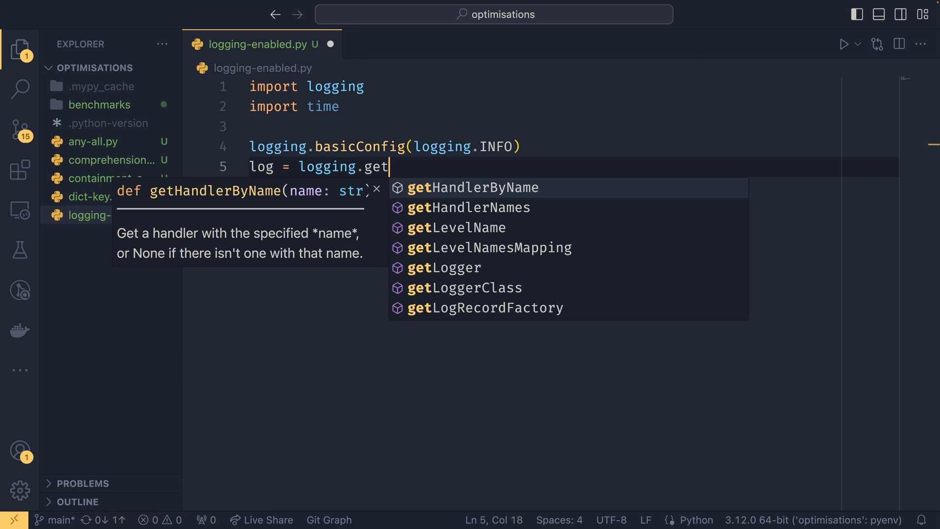
pyautogui.press('Down')
pyautogui.press('Down')
pyautogui.press('Down')
pyautogui.press('Down')
pyautogui.press('Tab')
pyautogui.write('(')
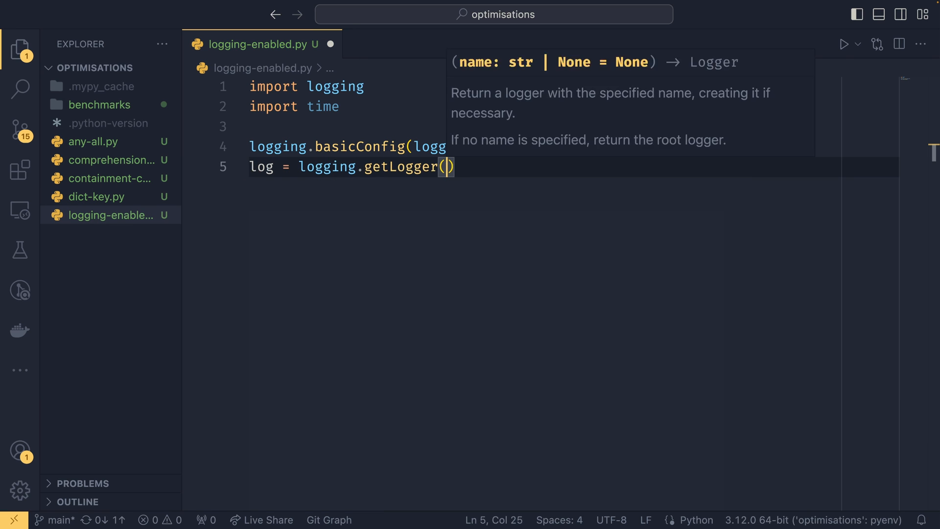
pyautogui.write('__name')
# - Finish getLogger(__name__) and define expensive_func() with time.sleep(2) returning time.time()
pyautogui.press('Tab')
pyautogui.press('End')
pyautogui.press('Return')
pyautogui.press('Return')
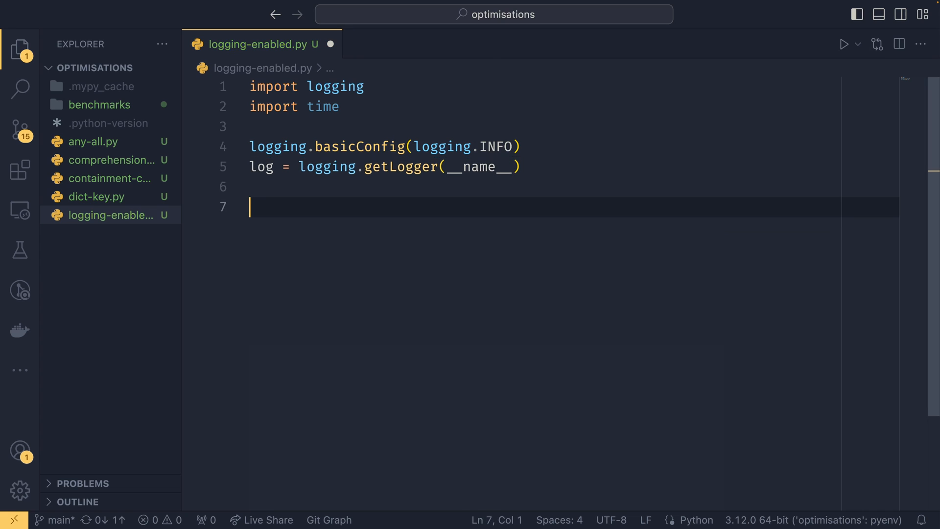
pyautogui.press('Return')
pyautogui.write('def expensive')
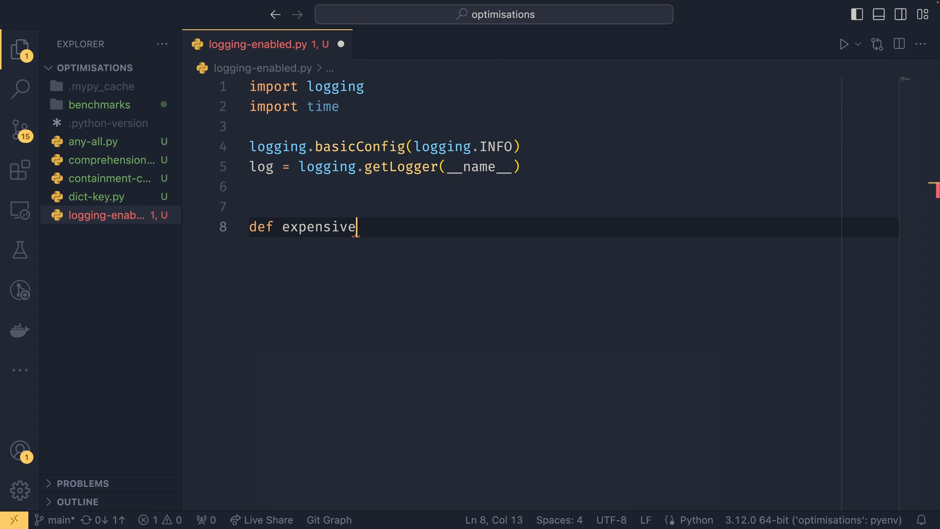
pyautogui.write(')fun')
pyautogui.press('BackSpace')
pyautogui.press('BackSpace')
pyautogui.press('BackSpace')
pyautogui.write('_func(')
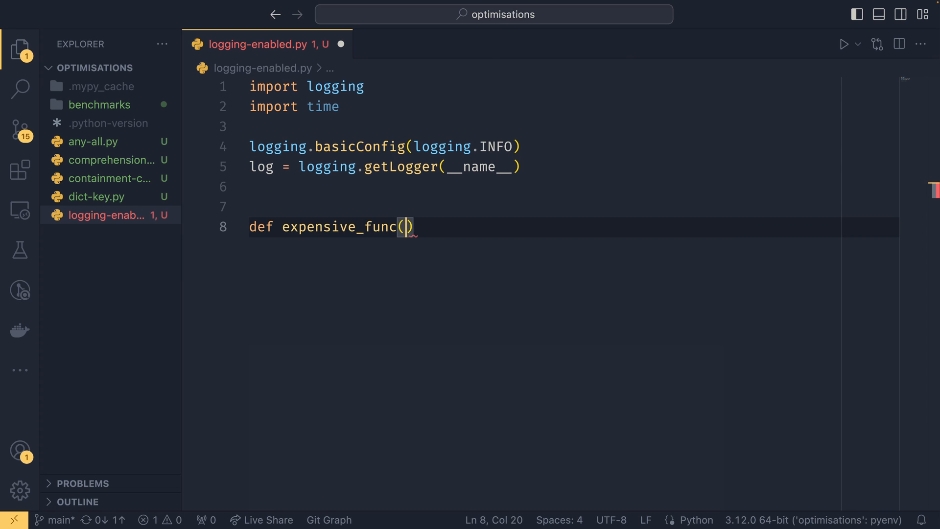
pyautogui.write('):')
pyautogui.press('Return')
pyautogui.write('time.slk')
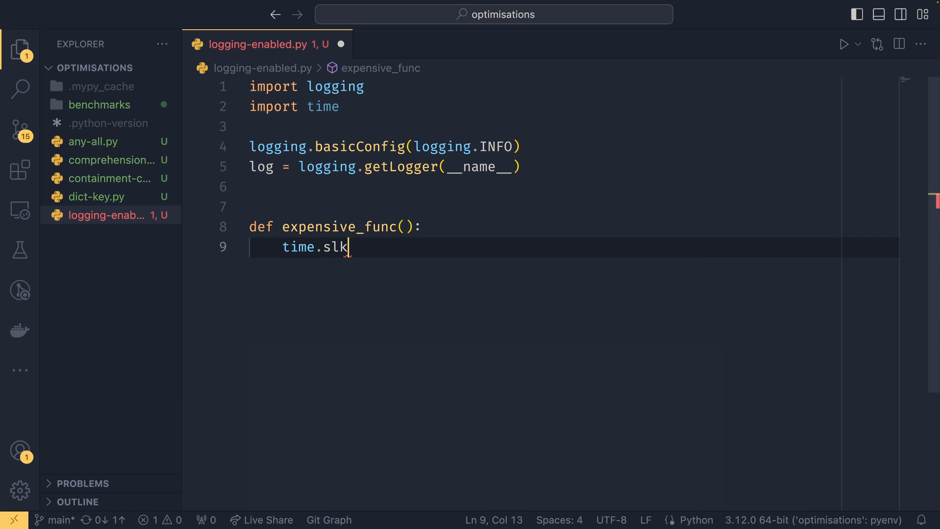
pyautogui.write('e')
pyautogui.press('BackSpace')
pyautogui.press('BackSpace')
pyautogui.write('eep(2)')
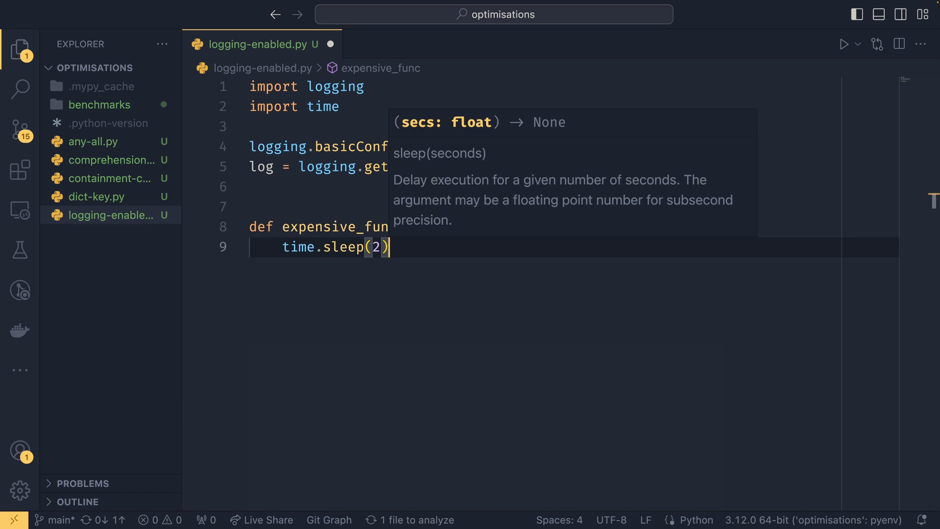
pyautogui.press('Return')
pyautogui.write('return')
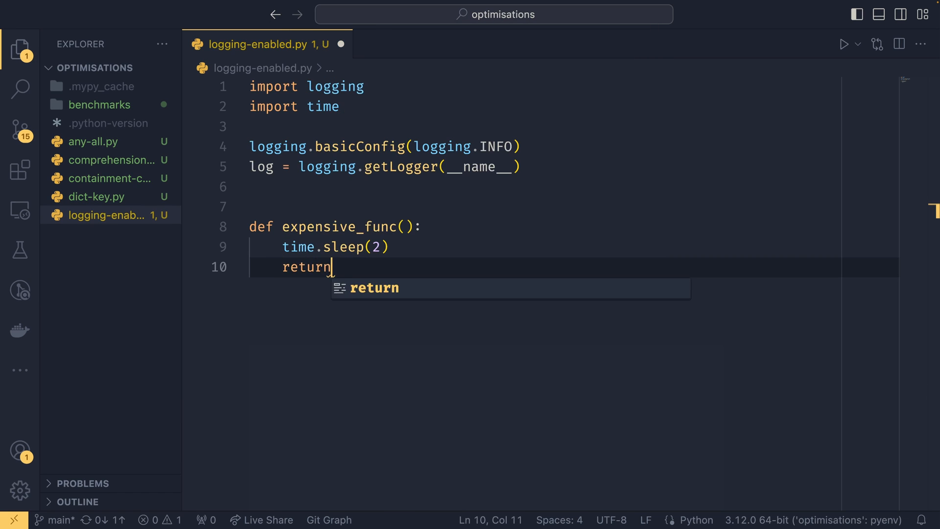
pyautogui.write(' time.time()')
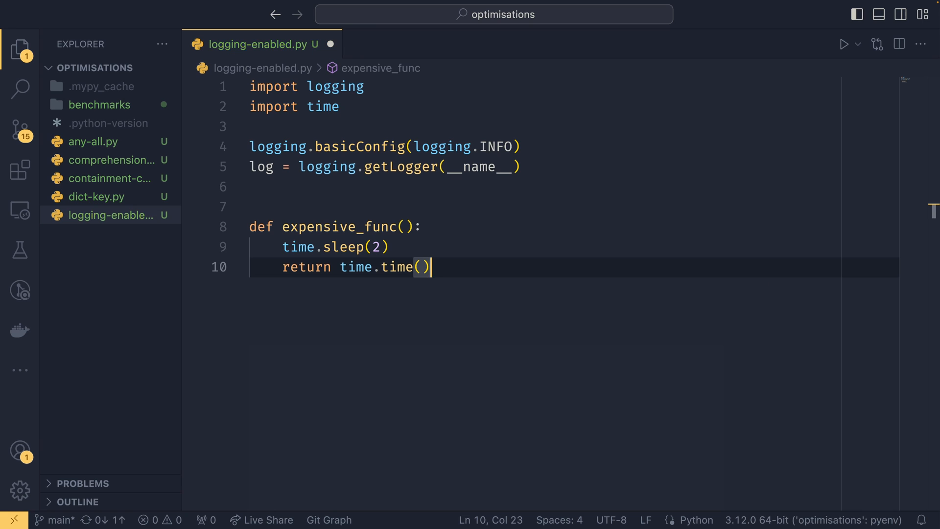
pyautogui.press('Return')
pyautogui.press('Return')
pyautogui.press('Return')
pyautogui.press('BackSpace')
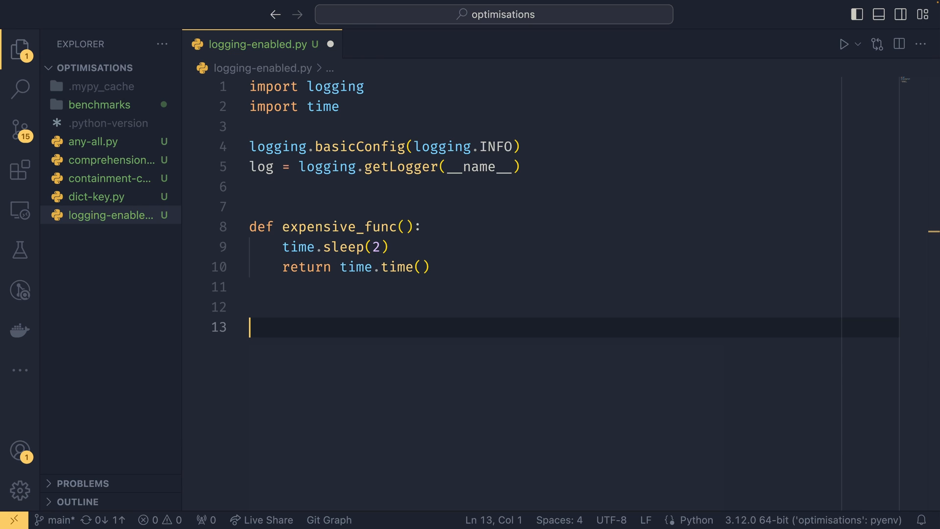
pyautogui.write('if __name__ == "')
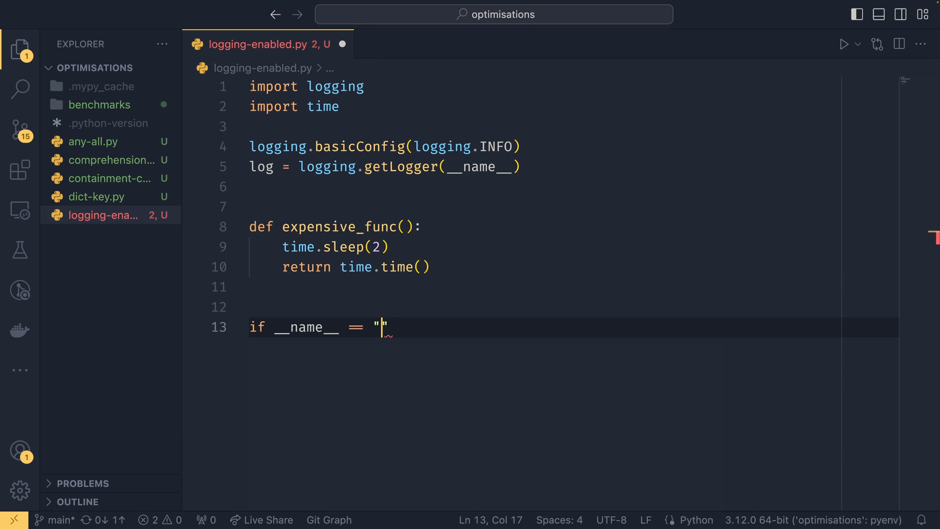
pyautogui.write('__main__')
# - Under a __main__ guard add log.debug("The time is %d", expensive_func()) and save
pyautogui.press('Right')
pyautogui.write(':')
pyautogui.press('Return')
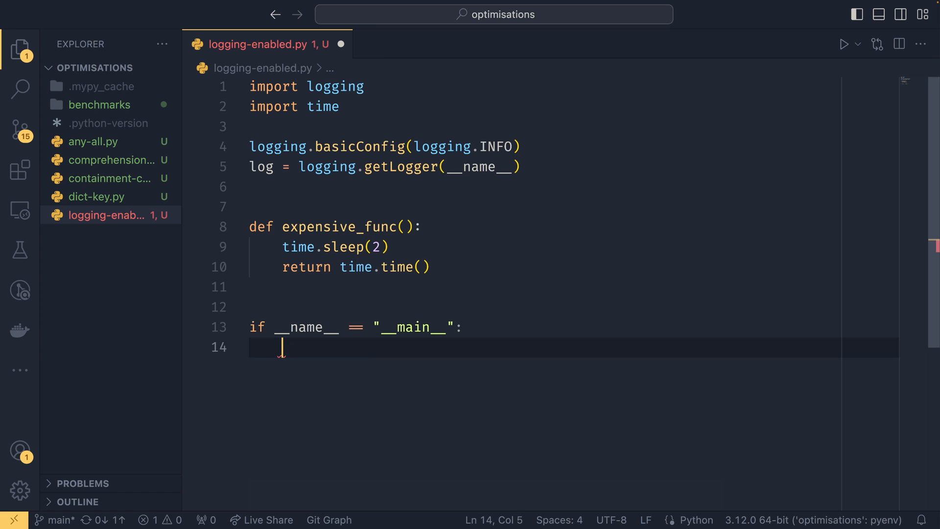
pyautogui.write('log.de')
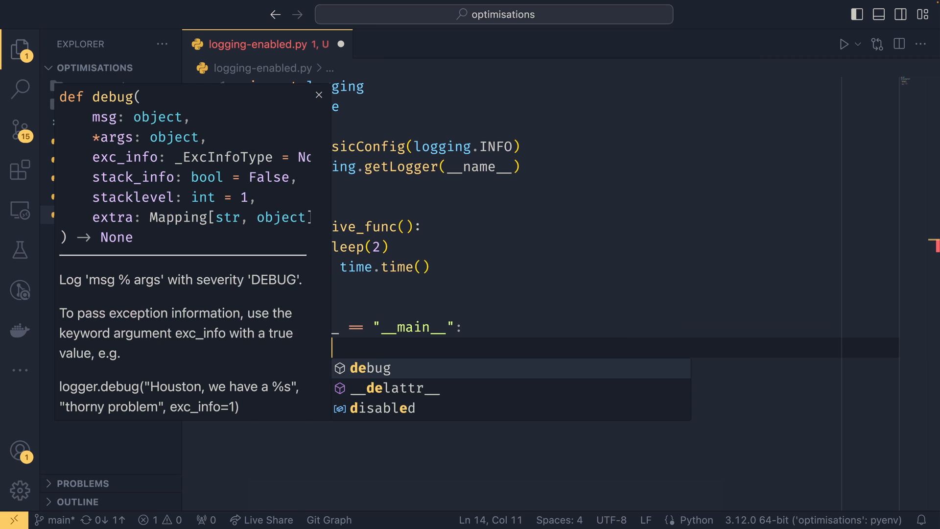
pyautogui.press('Tab')
pyautogui.write('("Thg')
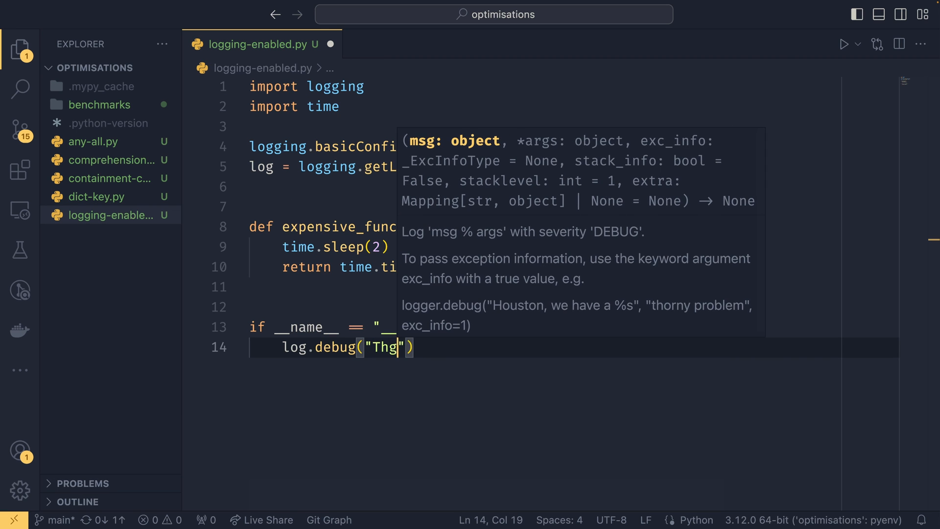
pyautogui.press('BackSpace')
pyautogui.write('e time id')
pyautogui.press('BackSpace')
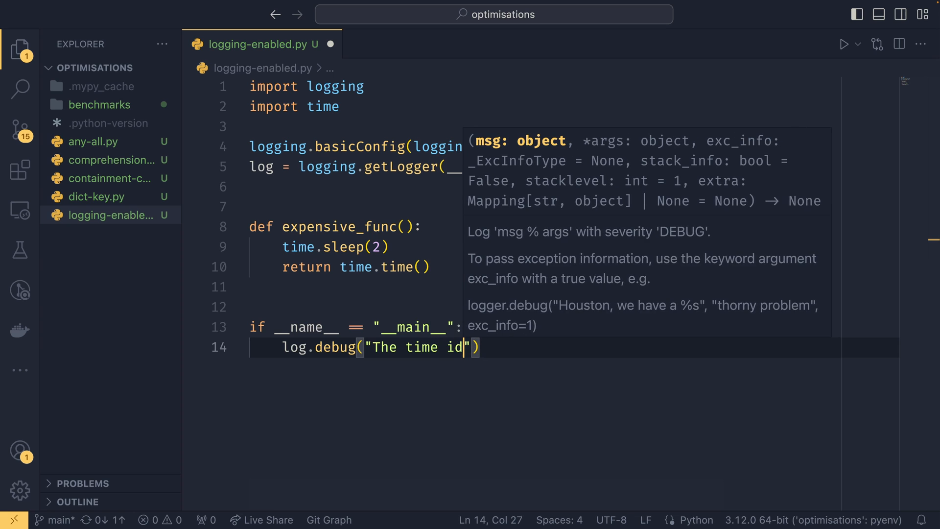
pyautogui.press('BackSpace')
pyautogui.write('s %d')
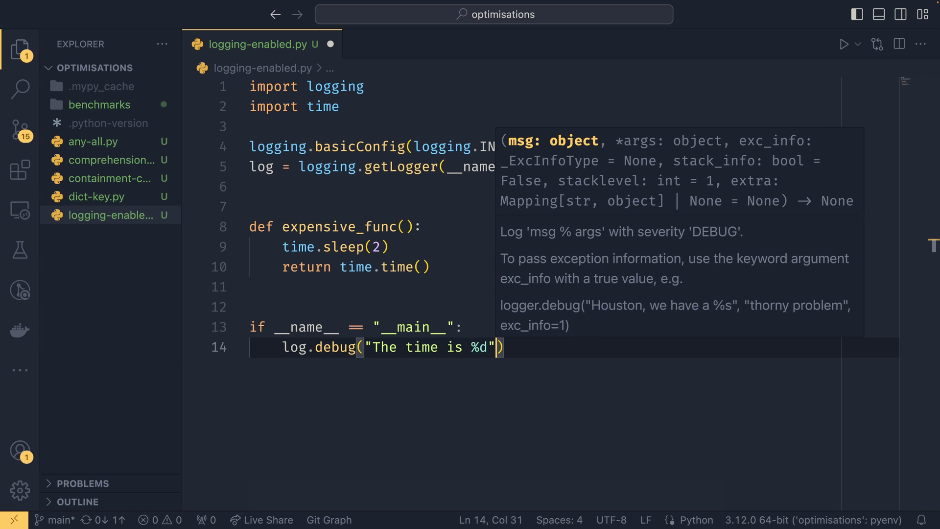
pyautogui.press('Left')
pyautogui.hotkey('shift', 'Left')
pyautogui.hotkey('shift', 'Left')
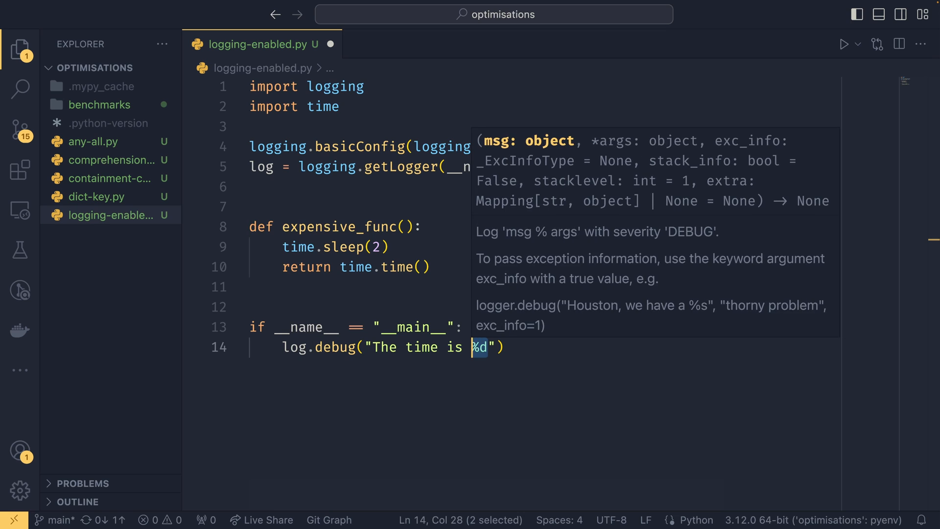
pyautogui.press('End')
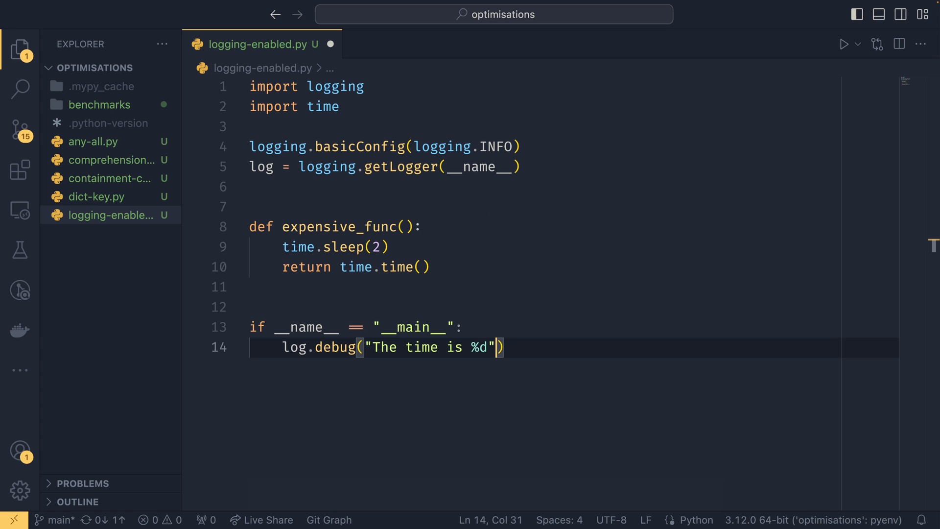
pyautogui.write(', exc')
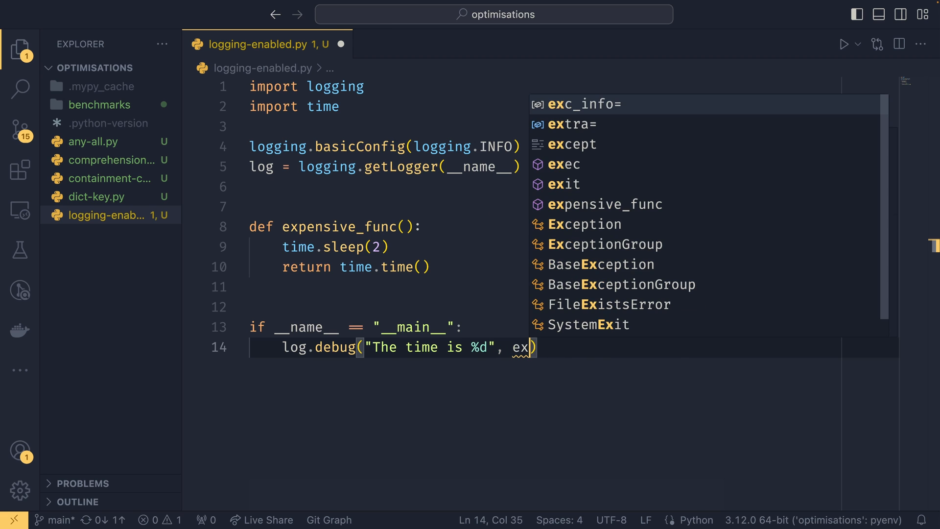
pyautogui.write('pensive_func(')
pyautogui.press('Right')
pyautogui.hotkey('ctrl', 's')
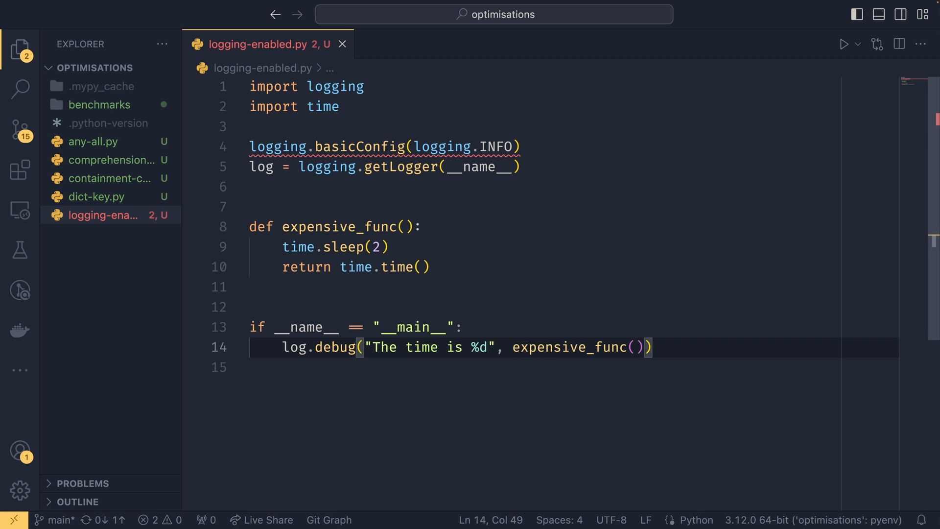
# - Point out the expensive_func() argument of the debug call on line 14
pyautogui.moveTo(645, 347); pyautogui.dragTo(491, 346)
pyautogui.click(636, 346)
pyautogui.doubleClick(559, 347)
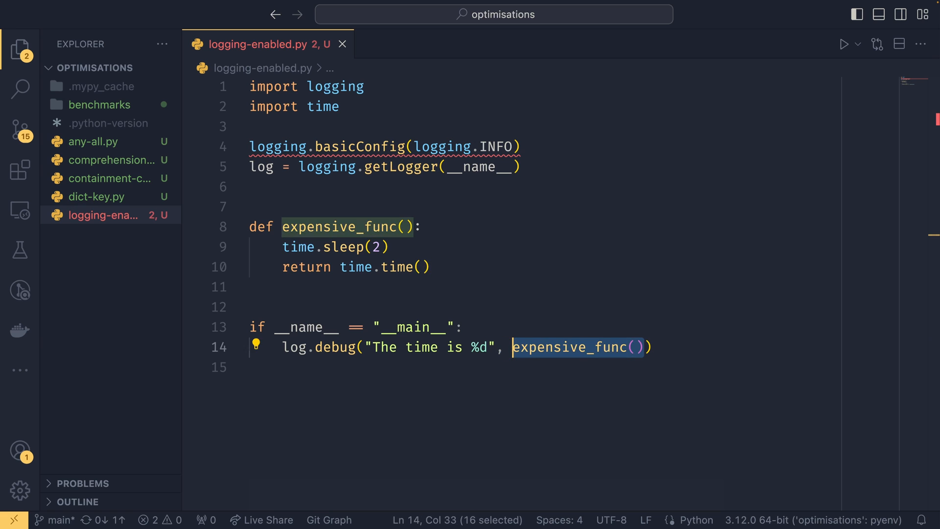
pyautogui.click(654, 346)
# - Run py logging-enabled.py, which hits a TypeError on basicConfig(logging.INFO)
pyautogui.hotkey('ctrl', '`')
pyautogui.write('py ')
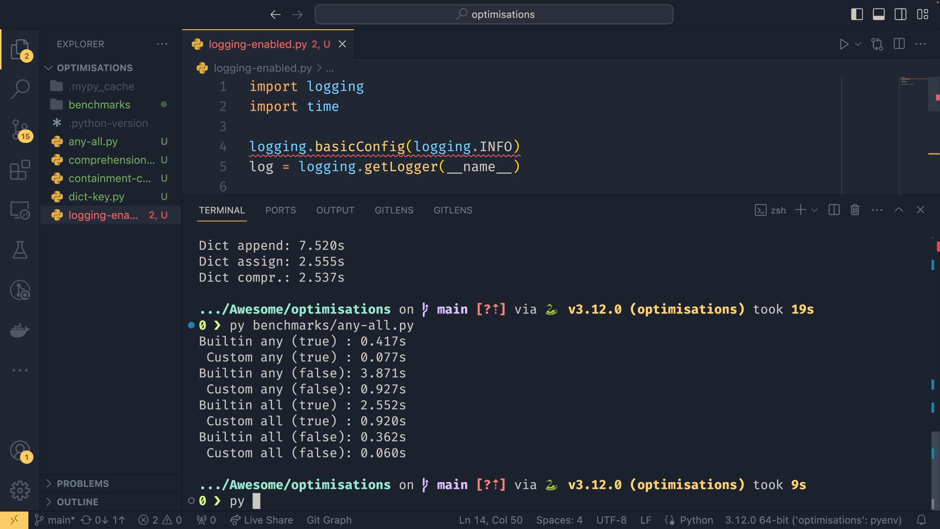
pyautogui.write('lo')
pyautogui.press('Tab')
pyautogui.press('Return')
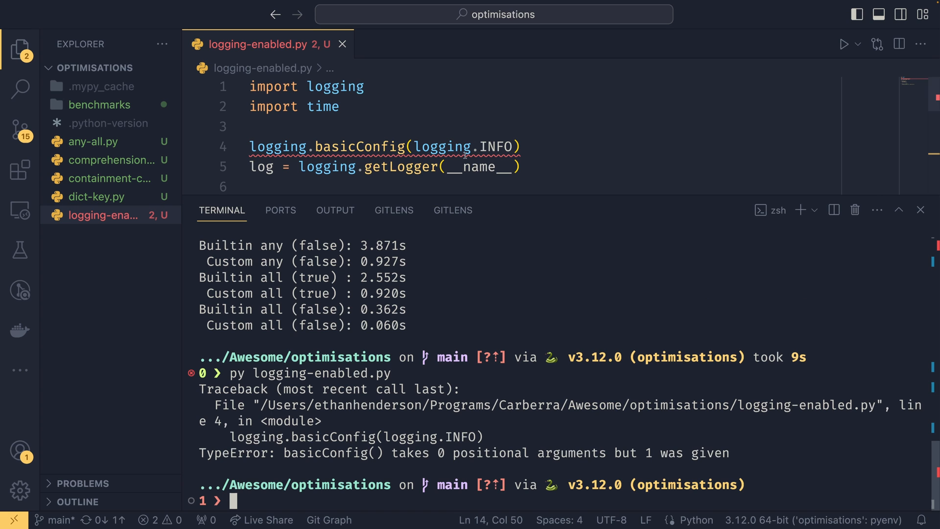
# - Change the call to basicConfig(), save and rerun with no output, then shrink the terminal below the full script
pyautogui.moveTo(413, 147); pyautogui.dragTo(512, 146)
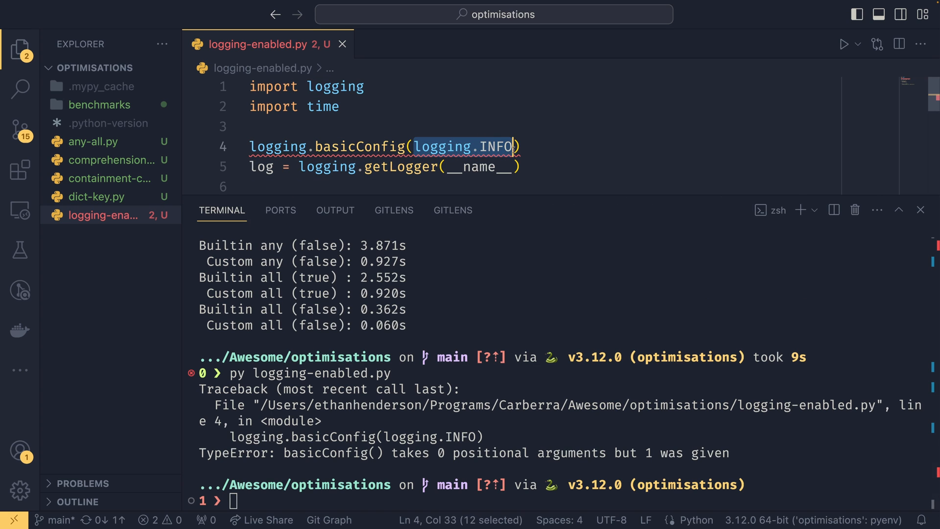
pyautogui.press('BackSpace')
pyautogui.hotkey('ctrl', 's')
pyautogui.press('Up')
pyautogui.press('Return')
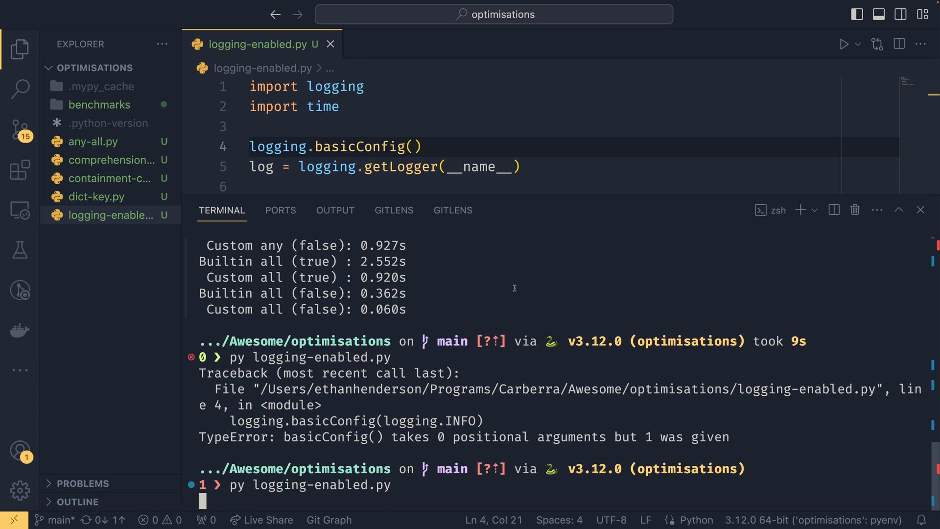
pyautogui.click(547, 169)
pyautogui.press('Down')
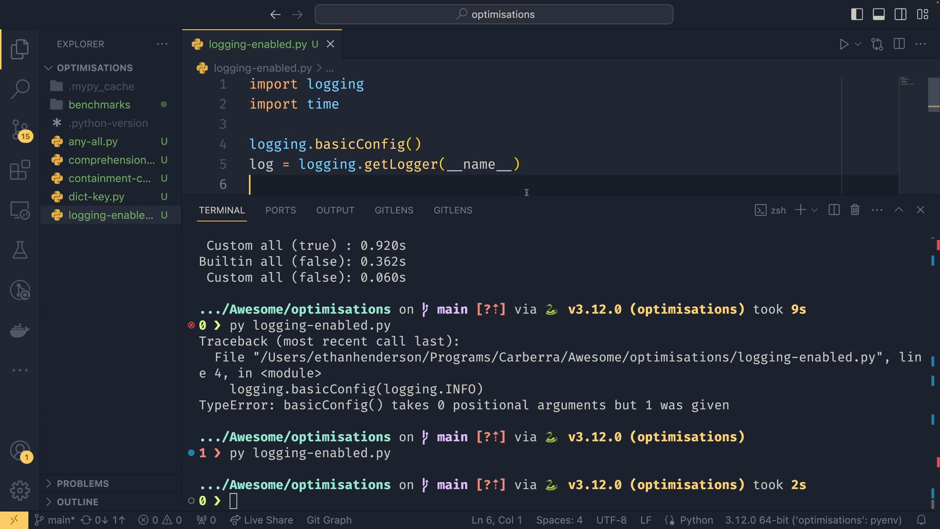
pyautogui.moveTo(528, 199); pyautogui.dragTo(527, 393)
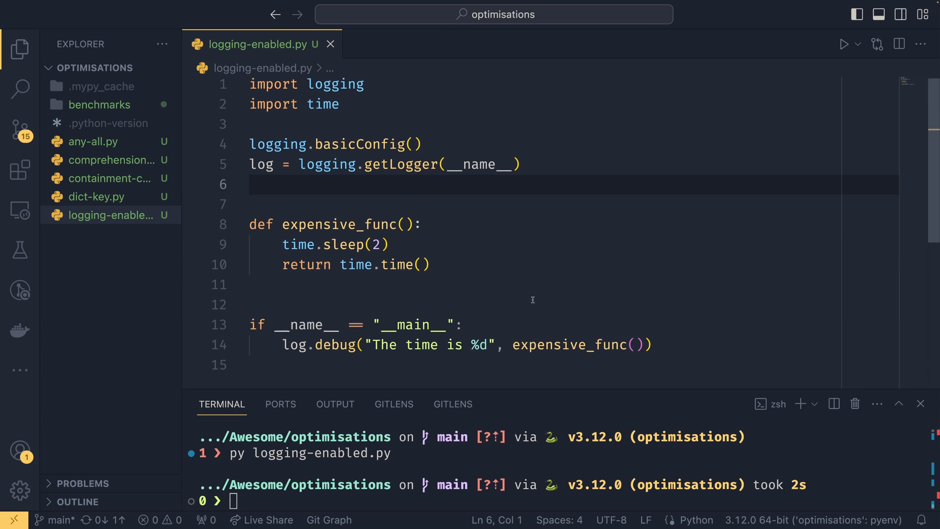
# - Set basicConfig(level=logging.DEBUG), save and rerun, highlighting the printed DEBUG time message
pyautogui.click(414, 146)
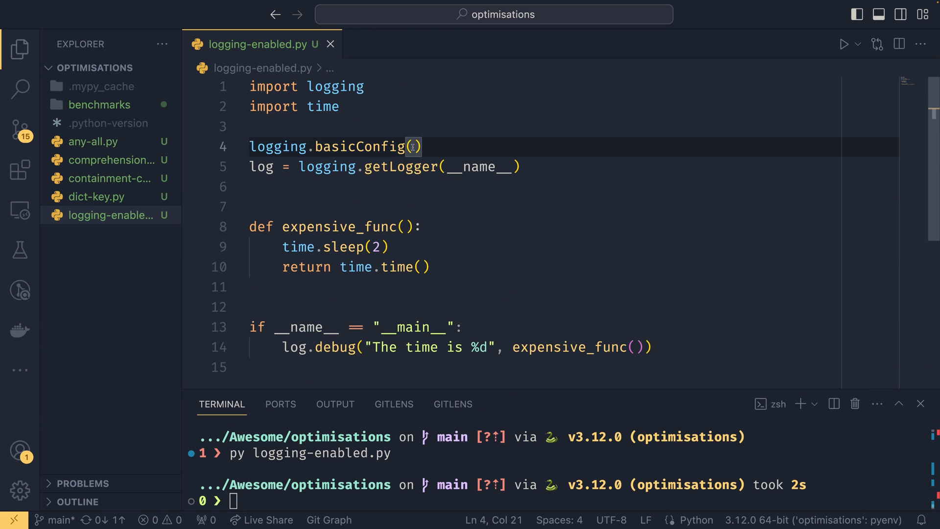
pyautogui.write(';level=')
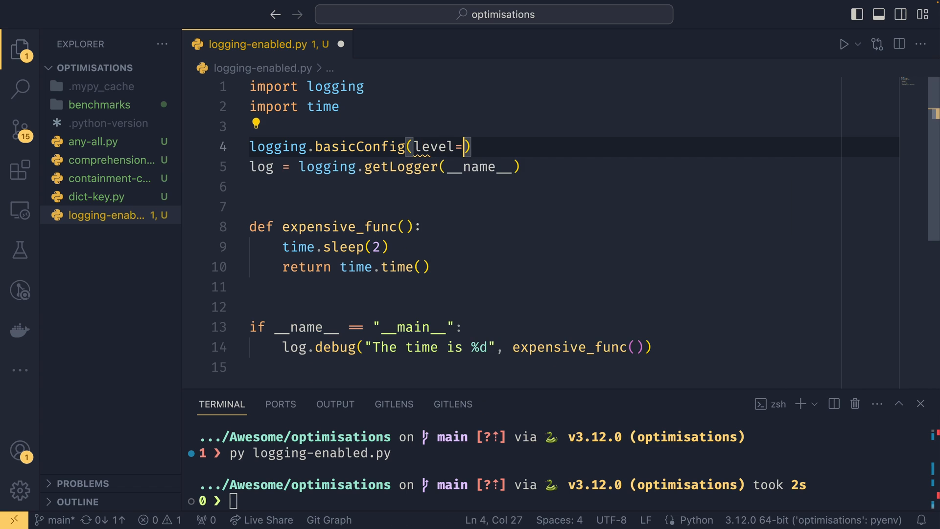
pyautogui.write('logging.DEBUG')
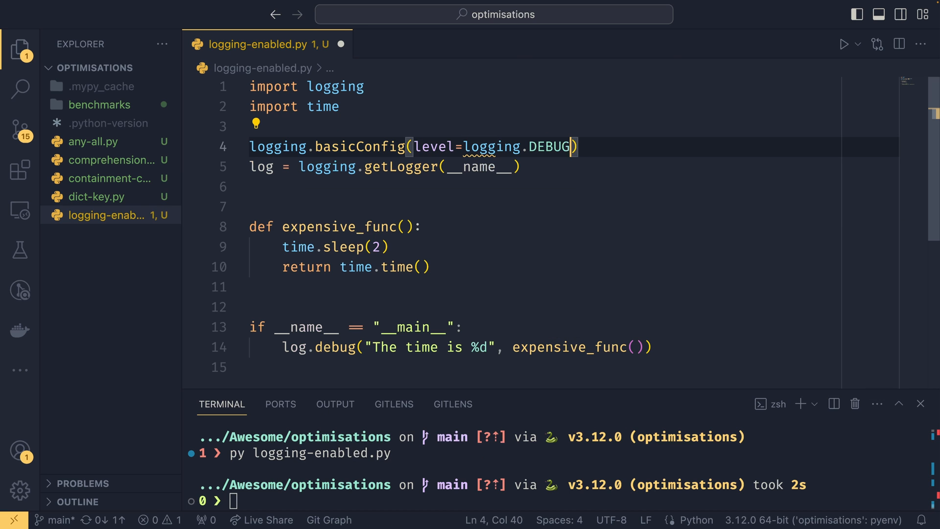
pyautogui.hotkey('ctrl', 's')
pyautogui.hotkey('ctrl', '`')
pyautogui.press('Up')
pyautogui.press('Return')
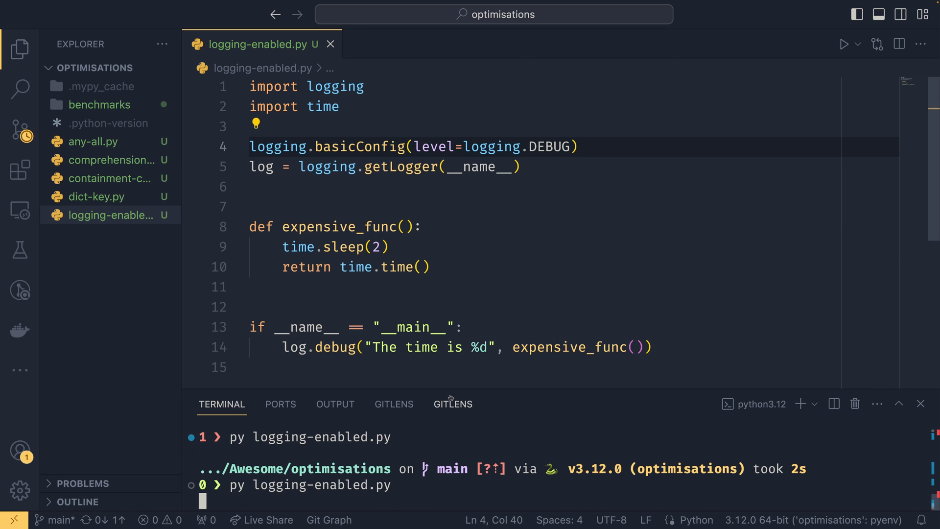
pyautogui.moveTo(451, 389); pyautogui.dragTo(451, 334)
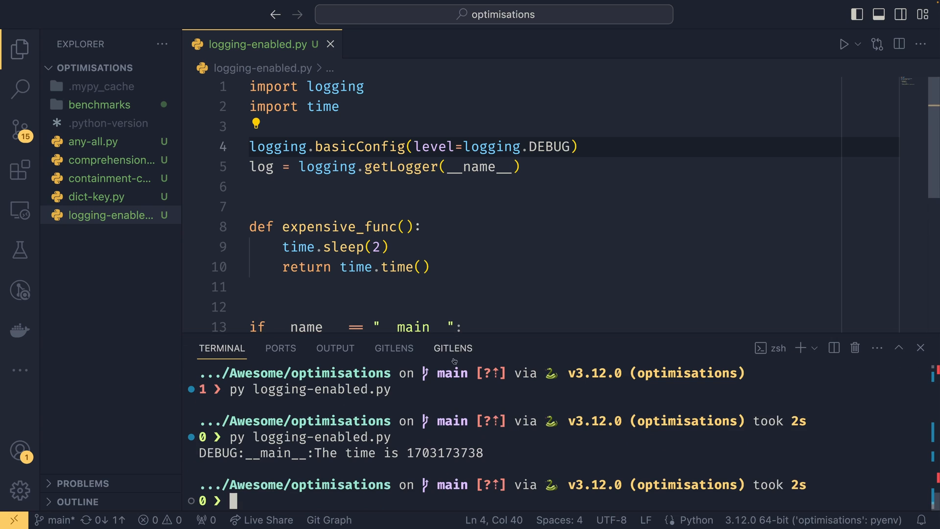
pyautogui.moveTo(485, 453); pyautogui.dragTo(193, 456)
pyautogui.click(388, 456)
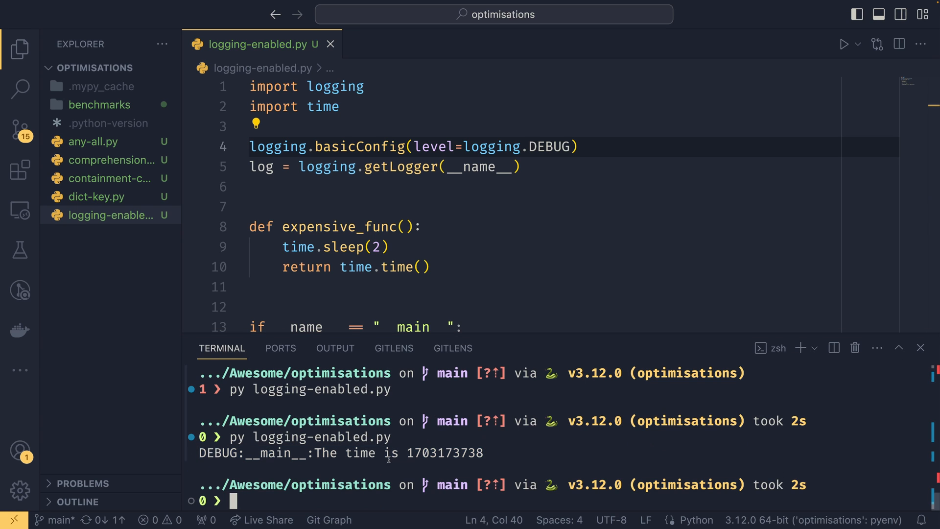
# - With the terminal hidden, point out expensive_func() and the message in log.debug, then move to line 13
pyautogui.hotkey('ctrl', '`')
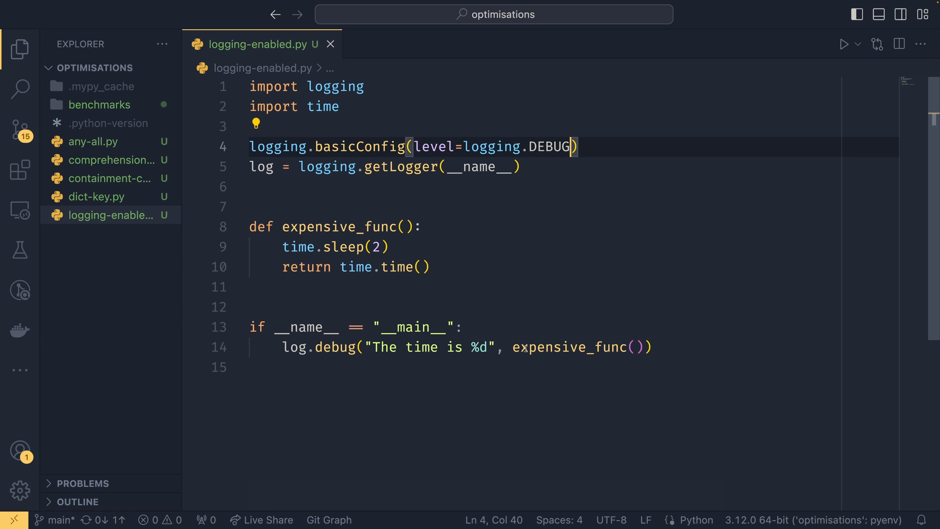
pyautogui.moveTo(513, 347); pyautogui.dragTo(644, 347)
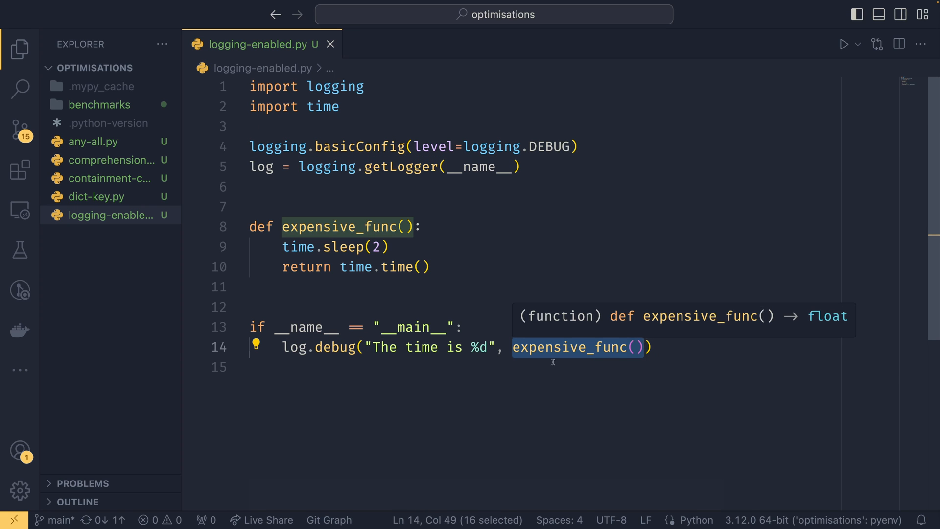
pyautogui.click(441, 368)
pyautogui.moveTo(491, 346); pyautogui.dragTo(373, 346)
pyautogui.click(472, 346)
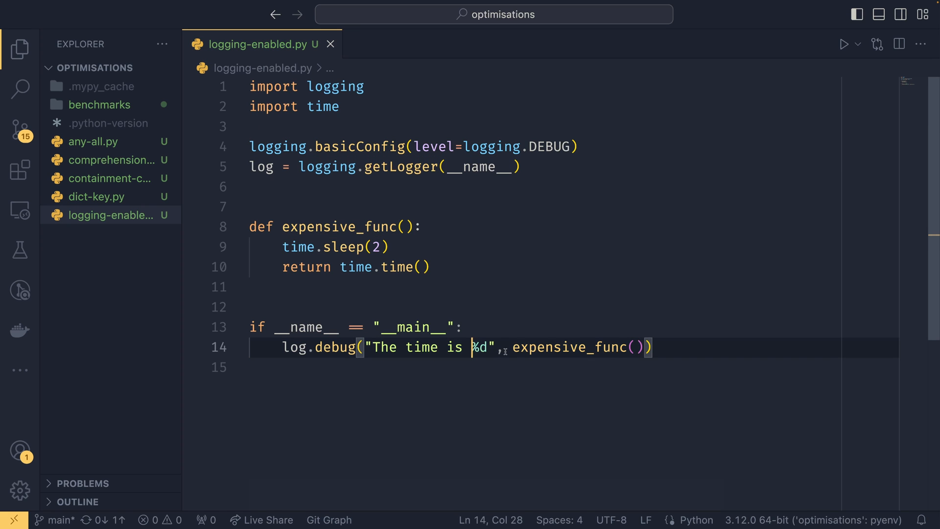
pyautogui.click(654, 331)
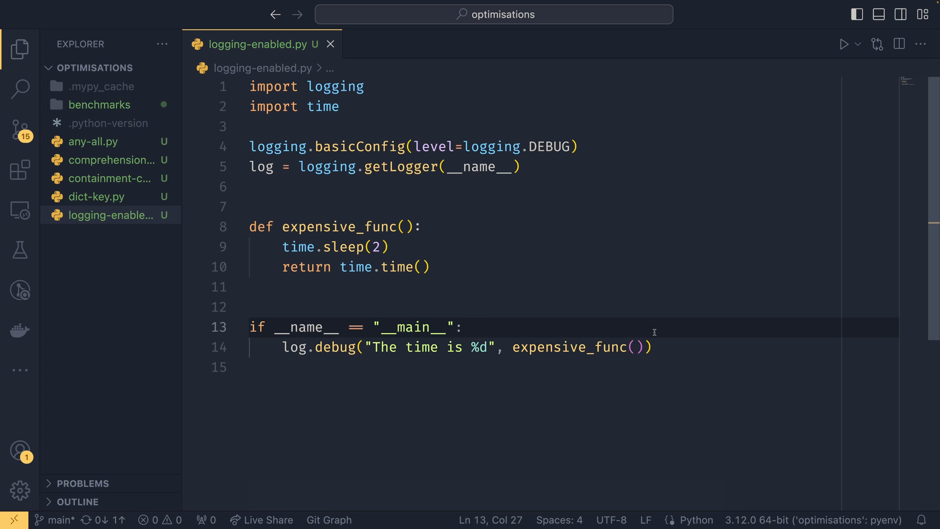
# - Wrap log.debug under 'if log.isEnabledFor(logging.DEBUG):' and save logging-enabled.py
pyautogui.press('Return')
pyautogui.write('if ')
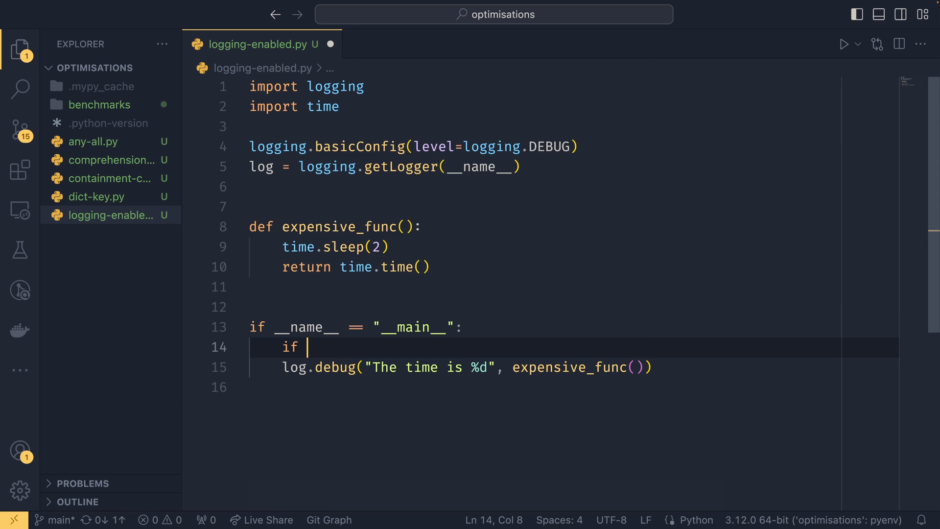
pyautogui.write('log.is')
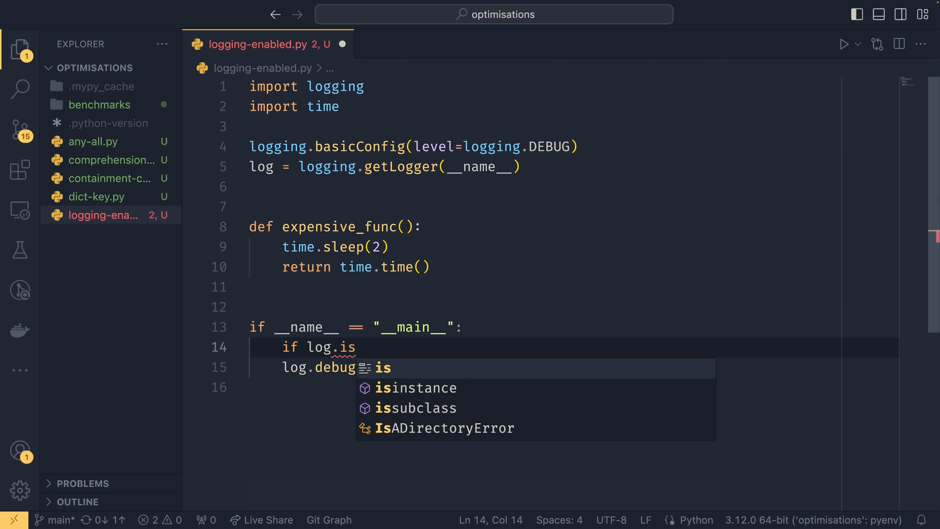
pyautogui.press('Down')
pyautogui.write('En')
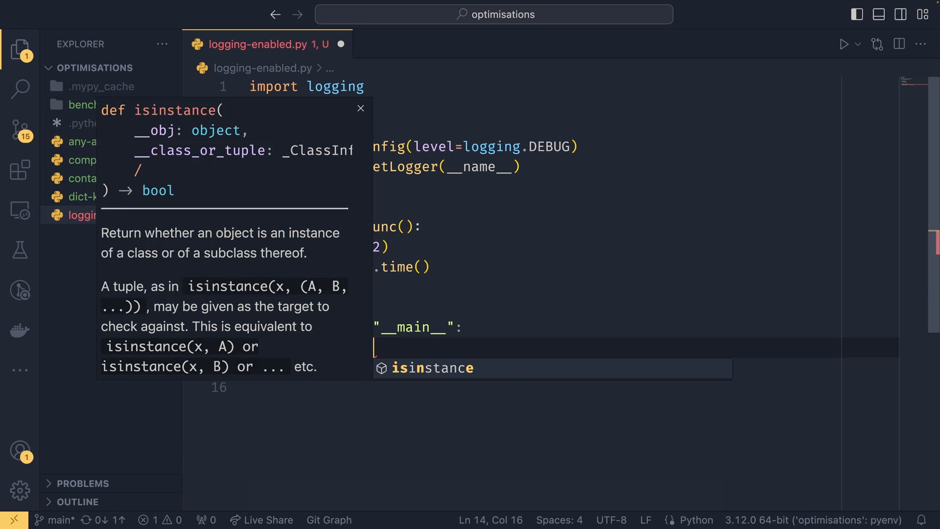
pyautogui.write('able')
pyautogui.press('Tab')
pyautogui.write('(')
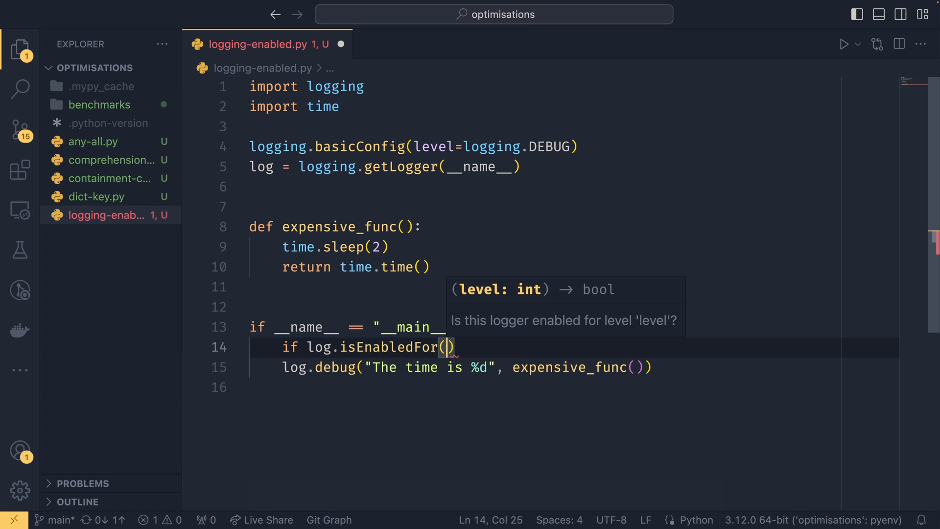
pyautogui.write('logging.')
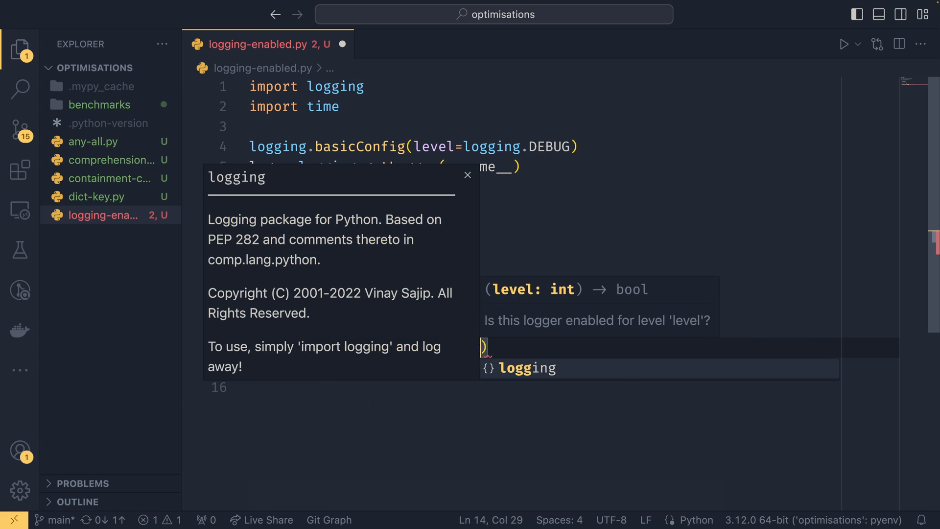
pyautogui.write('DEBUG')
pyautogui.press('Right')
pyautogui.write(':')
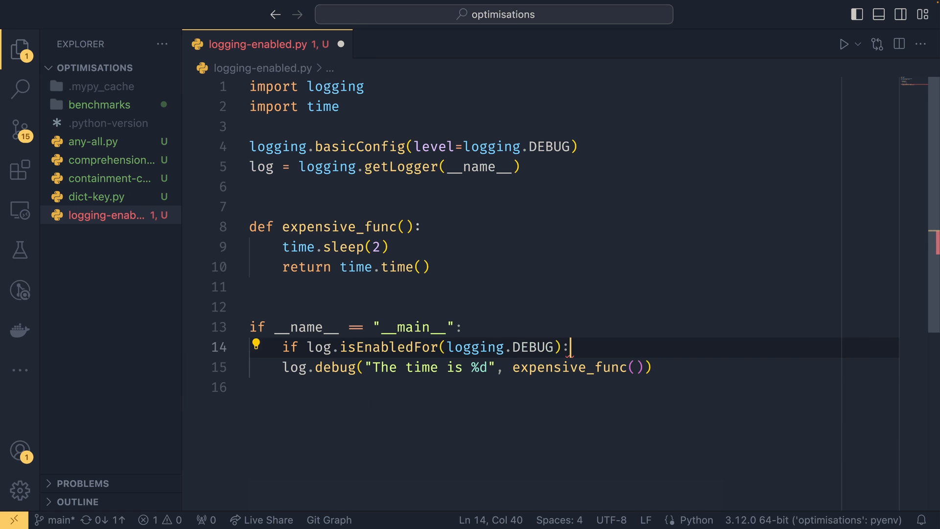
pyautogui.press('Down')
pyautogui.press('Home')
pyautogui.press('Tab')
pyautogui.hotkey('ctrl', 's')
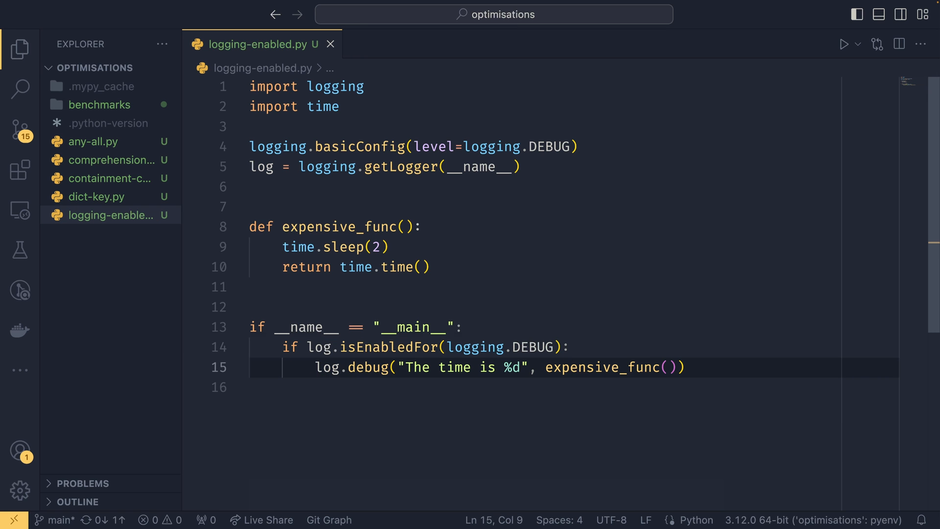
# - Rerun py logging-enabled.py in the terminal; the DEBUG time message still prints
pyautogui.hotkey('ctrl', '`')
pyautogui.press('Up')
pyautogui.press('Return')
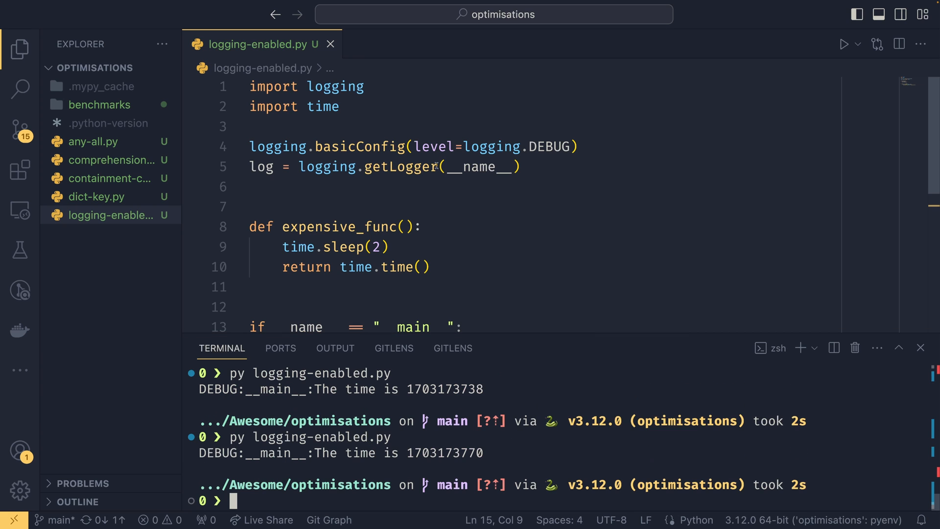
# - Remove level=logging.DEBUG from basicConfig(), save, and rerun the script, which prints nothing
pyautogui.moveTo(571, 147); pyautogui.dragTo(415, 147)
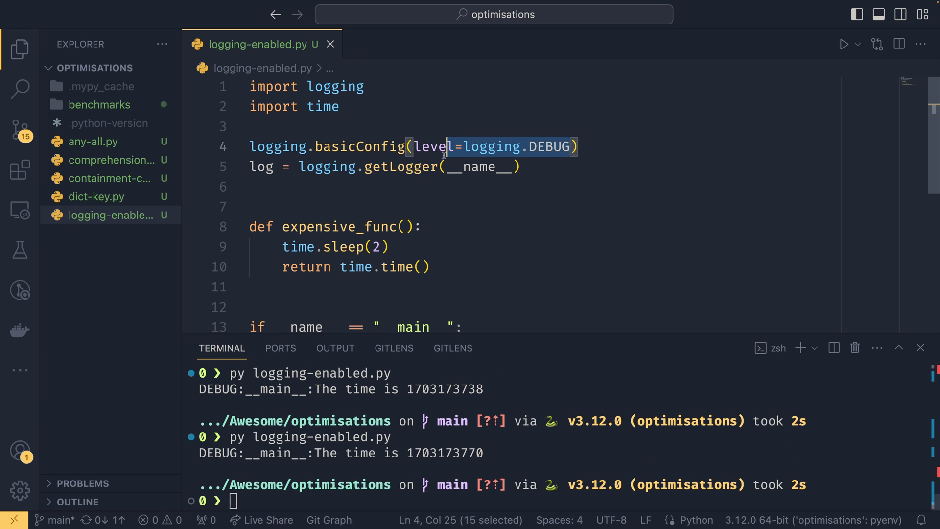
pyautogui.press('BackSpace')
pyautogui.hotkey('ctrl', 's')
pyautogui.write('py logging-enabled.py')
pyautogui.press('Return')
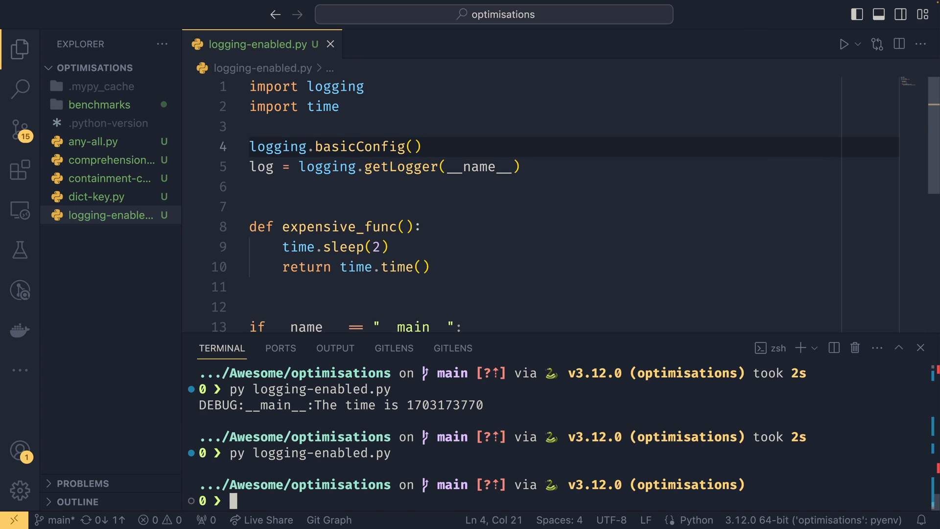
pyautogui.scroll(-5, 415, 160)
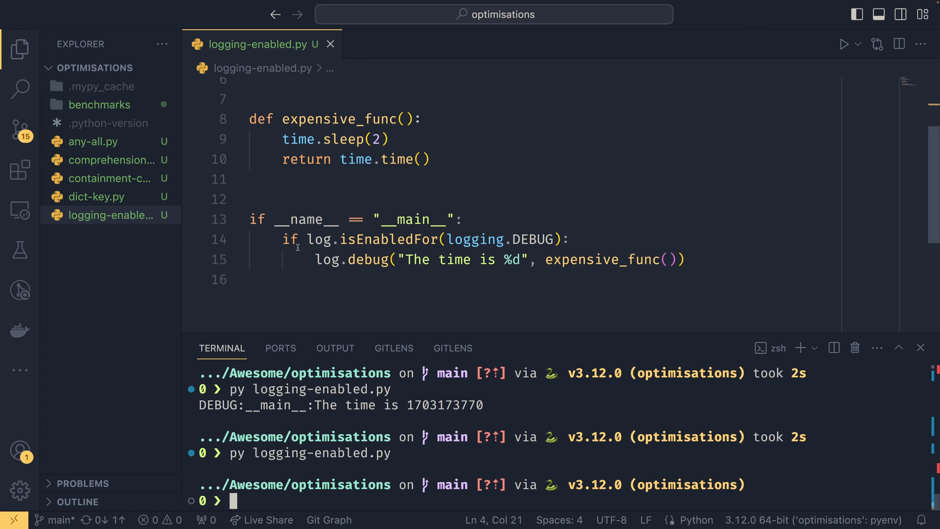
# - Review the isEnabledFor check and guarded log.debug lines, then hide the terminal panel
pyautogui.moveTo(307, 239)
pyautogui.mouseDown()
pyautogui.moveTo(570, 239)
pyautogui.moveTo(397, 239)
pyautogui.mouseUp()
pyautogui.click(570, 238)
pyautogui.click(307, 238)
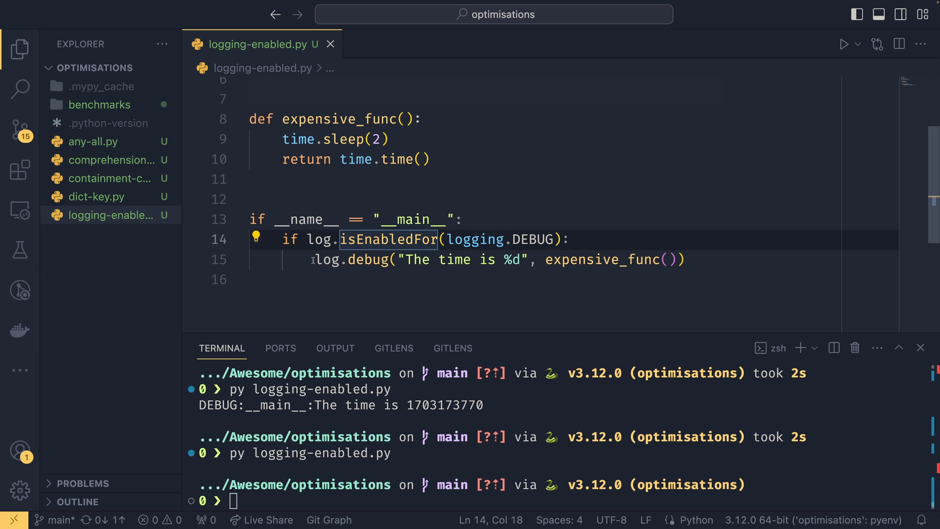
pyautogui.moveTo(315, 259); pyautogui.dragTo(711, 266)
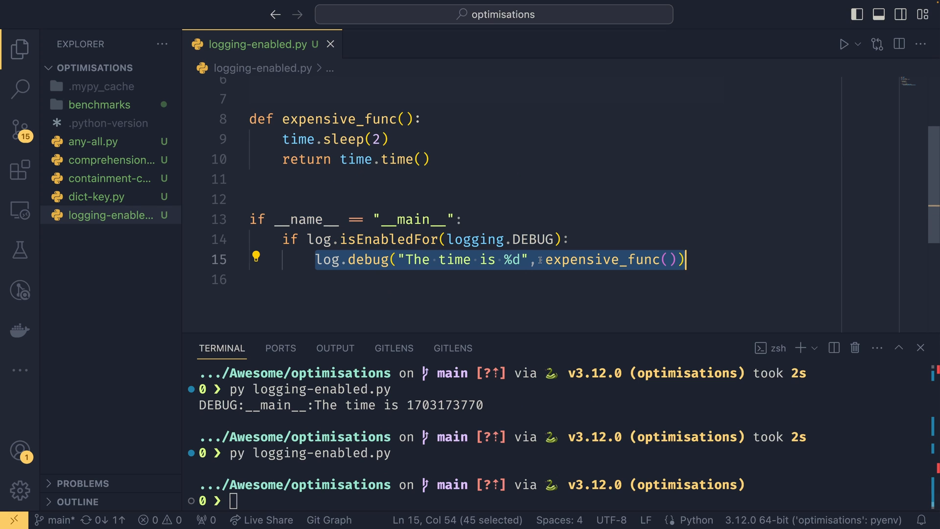
pyautogui.click(700, 260)
pyautogui.click(699, 241)
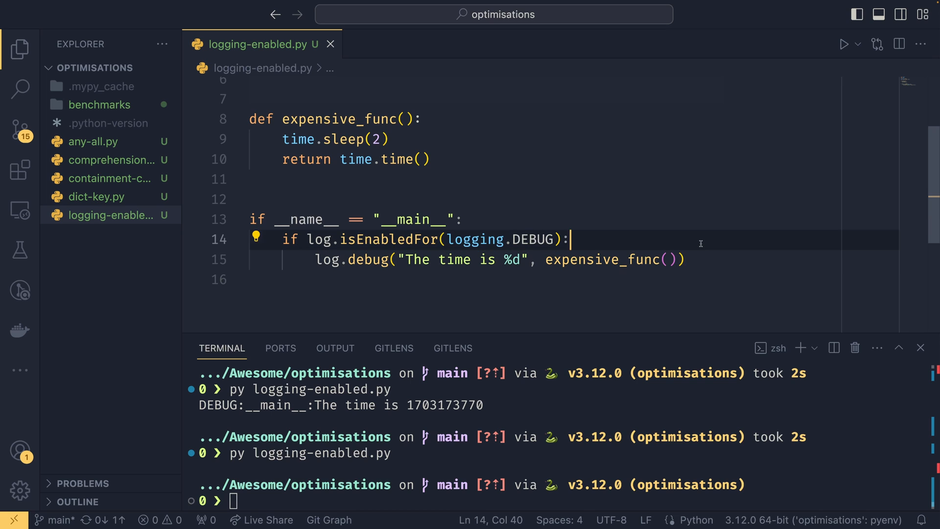
pyautogui.hotkey('ctrl', 'j')
pyautogui.scroll(5, 688, 277)
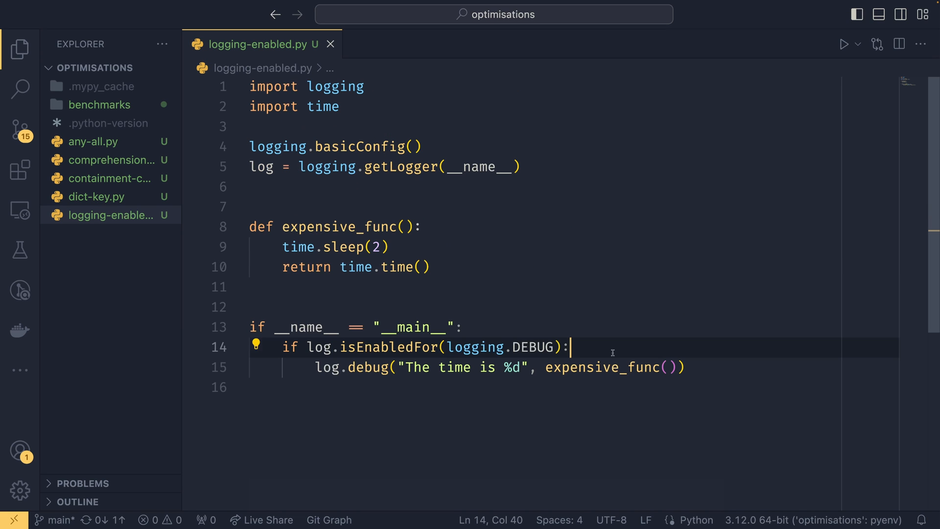
pyautogui.moveTo(283, 347)
pyautogui.mouseDown()
pyautogui.moveTo(580, 347)
pyautogui.moveTo(282, 346)
pyautogui.mouseUp()
pyautogui.click(580, 352)
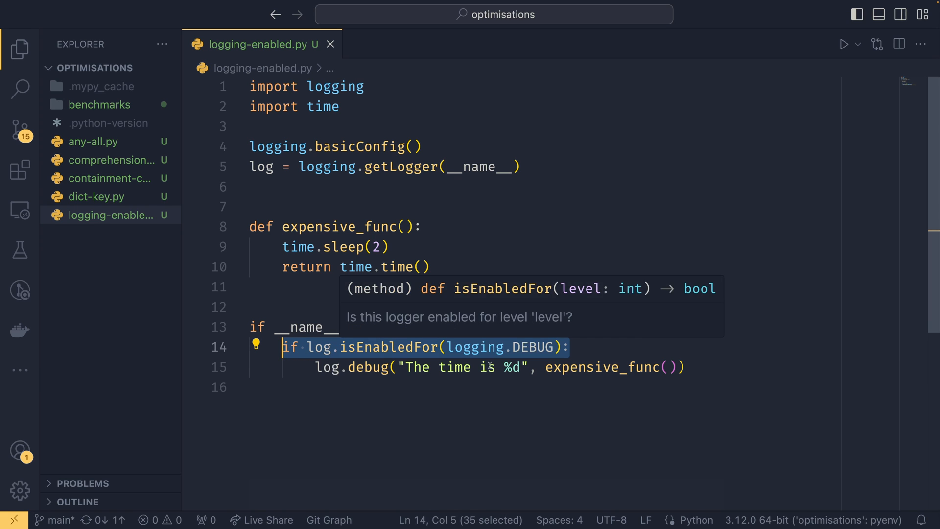
pyautogui.click(597, 388)
pyautogui.click(597, 347)
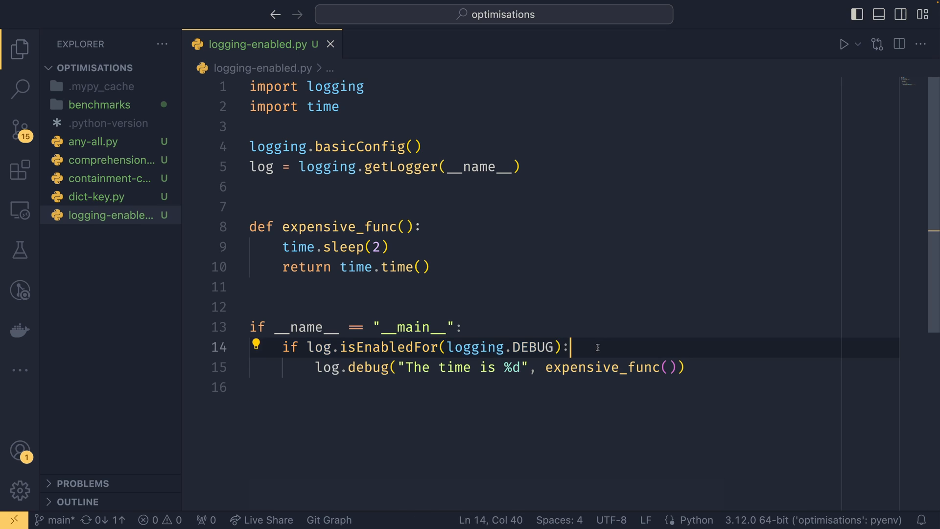
pyautogui.moveTo(571, 347); pyautogui.dragTo(282, 347)
pyautogui.click(619, 353)
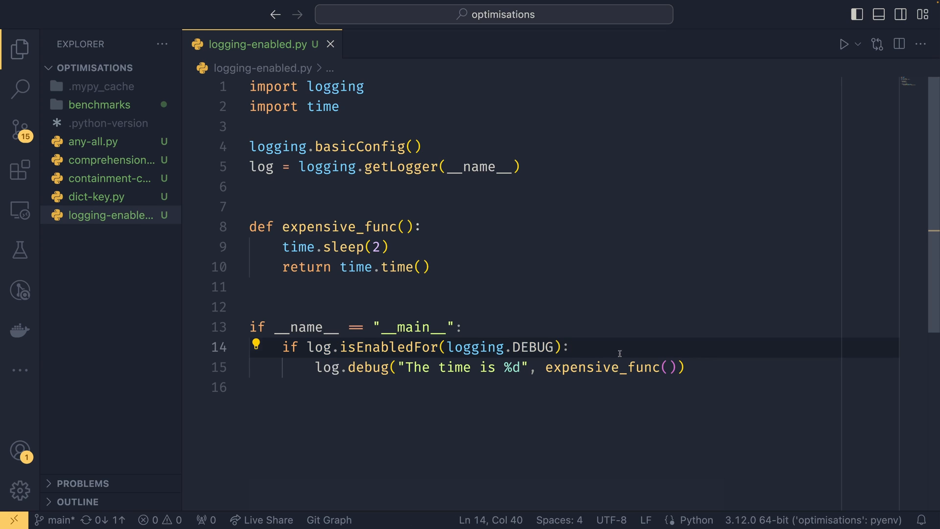